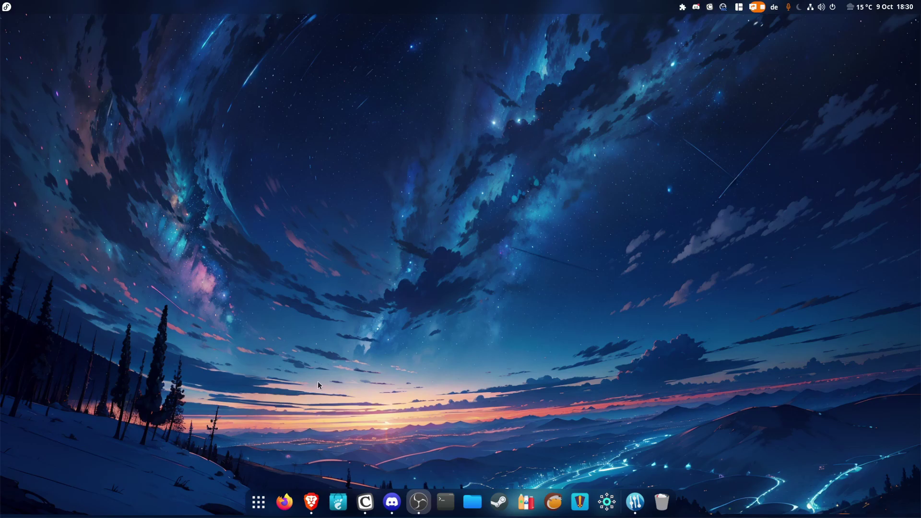
In Brave, go from the 'Latest release 40' editions list to the Fedora Workstation download page
{"action": "left_click", "coordinate": [310, 501]}
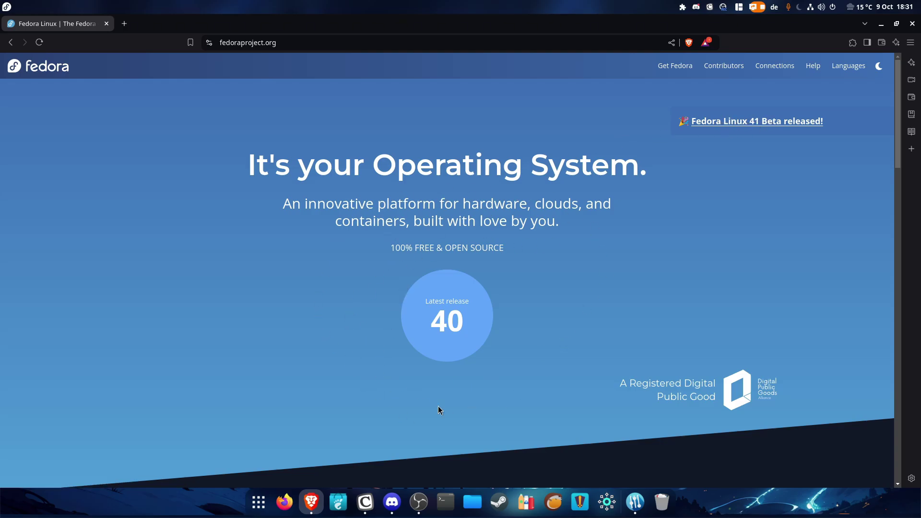
{"action": "left_click", "coordinate": [445, 317]}
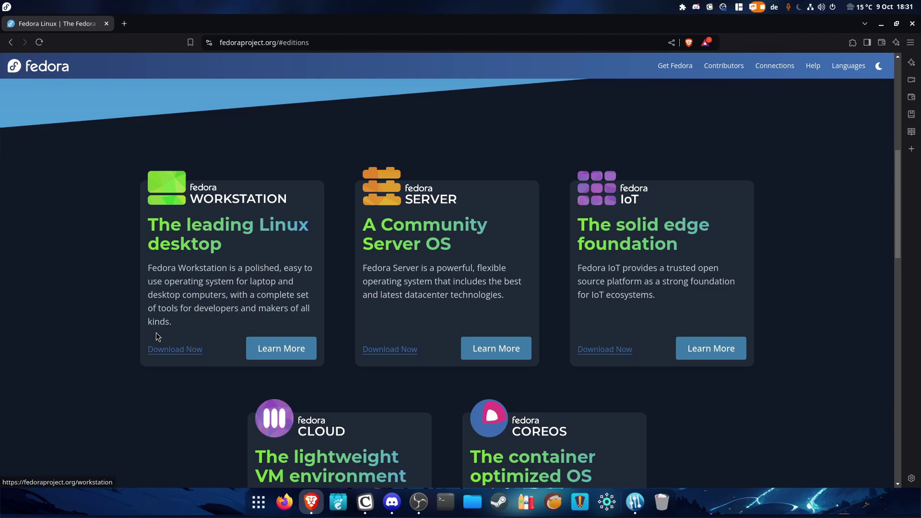
{"action": "left_click", "coordinate": [173, 354]}
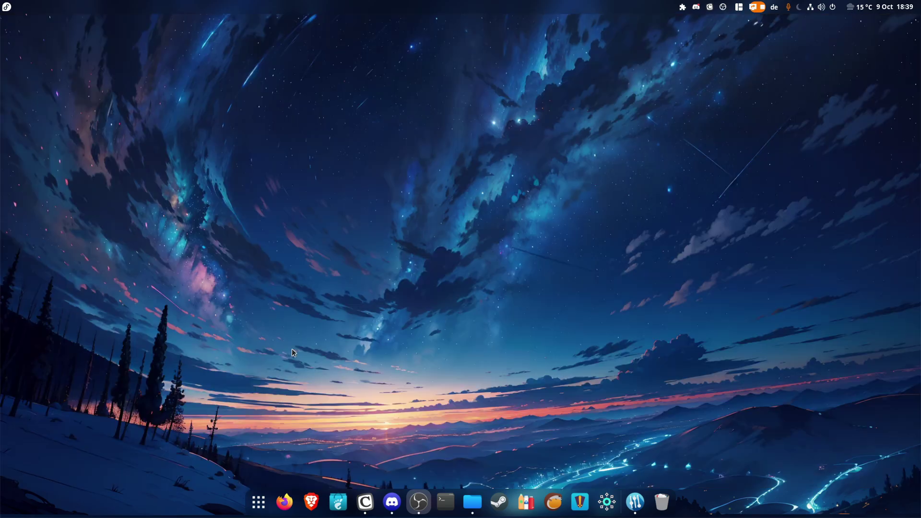
Launch Fedora Media Writer via the 'fedo' search and choose to write a local .iso file
{"action": "key", "text": "super"}
{"action": "type", "text": "fedo"}
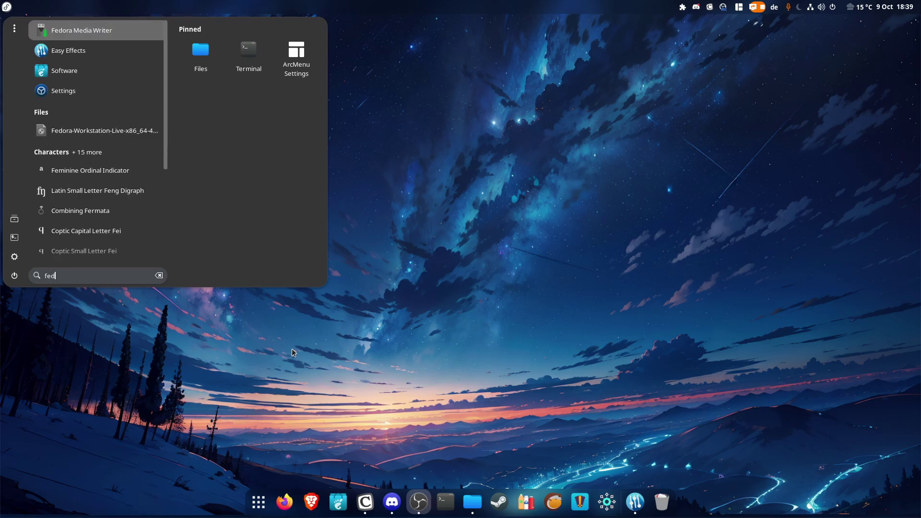
{"action": "left_click", "coordinate": [113, 35]}
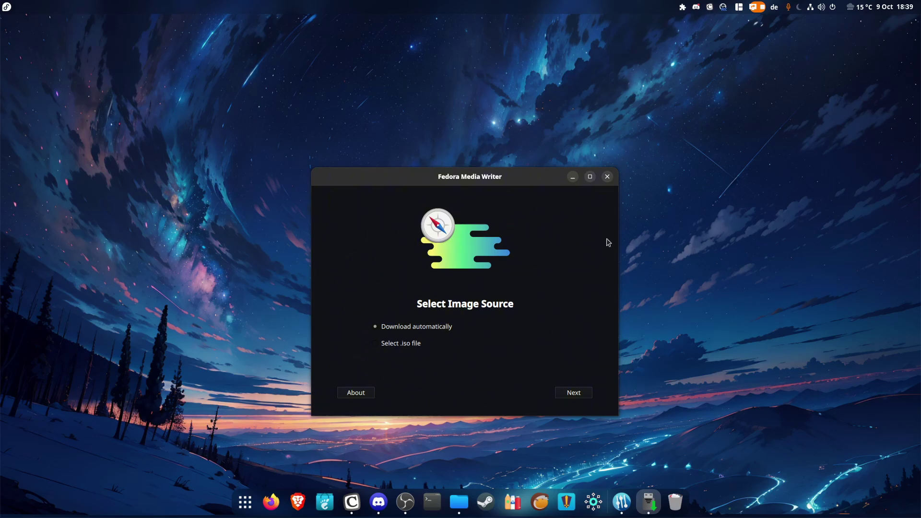
{"action": "left_click", "coordinate": [382, 337]}
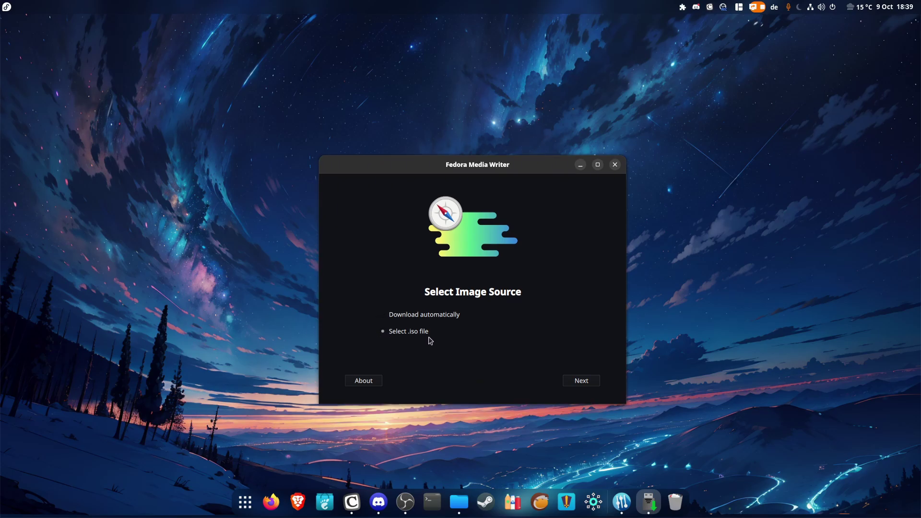
{"action": "left_click", "coordinate": [579, 384]}
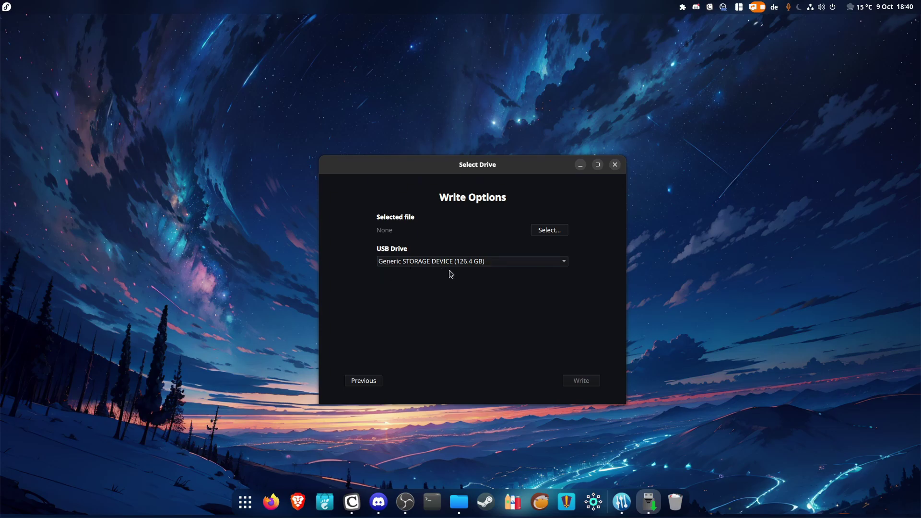
Select Fedora-Workstation-Live-x86_64-40-1.14.iso and write it to the 126.4 GB Generic STORAGE DEVICE
{"action": "left_click", "coordinate": [550, 235]}
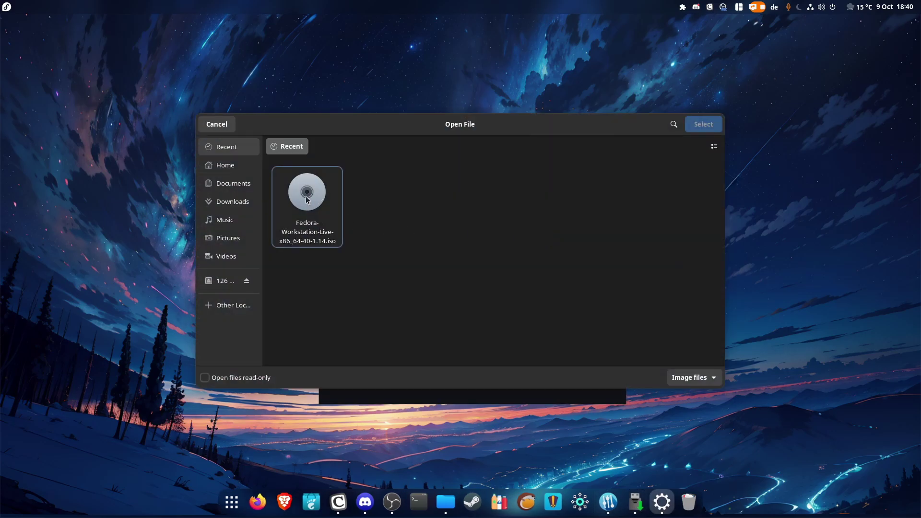
{"action": "left_click", "coordinate": [307, 200]}
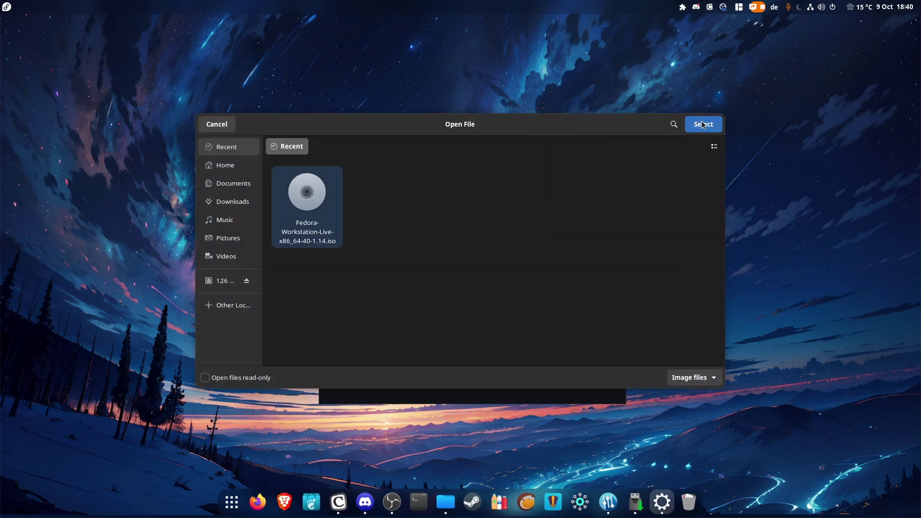
{"action": "left_click", "coordinate": [702, 124]}
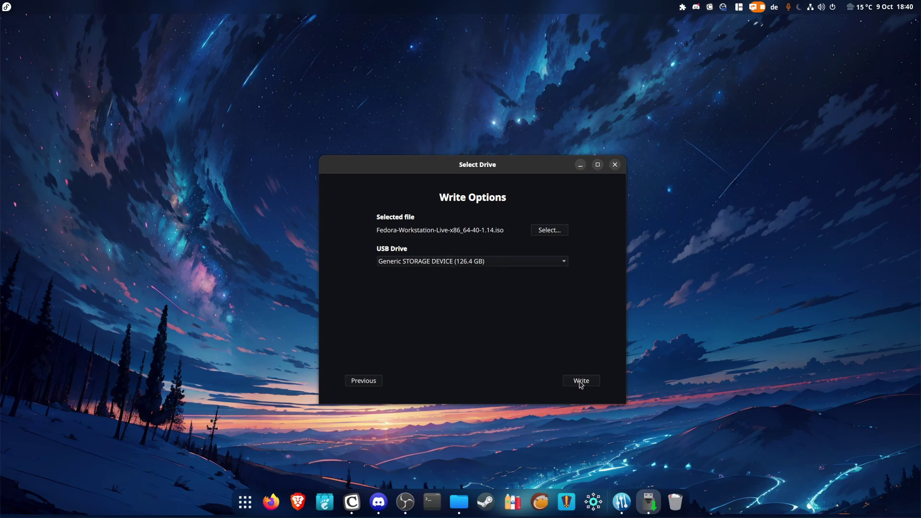
{"action": "left_click", "coordinate": [581, 382]}
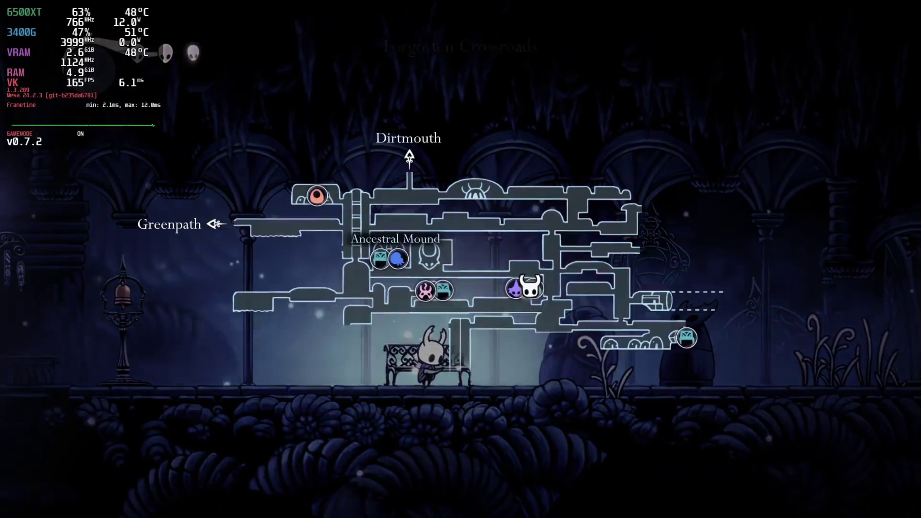
Get the Knight off the bench, slash the boulder, and walk him out of the room to the right
{"action": "key", "text": "Right"}
{"action": "key", "text": "x"}
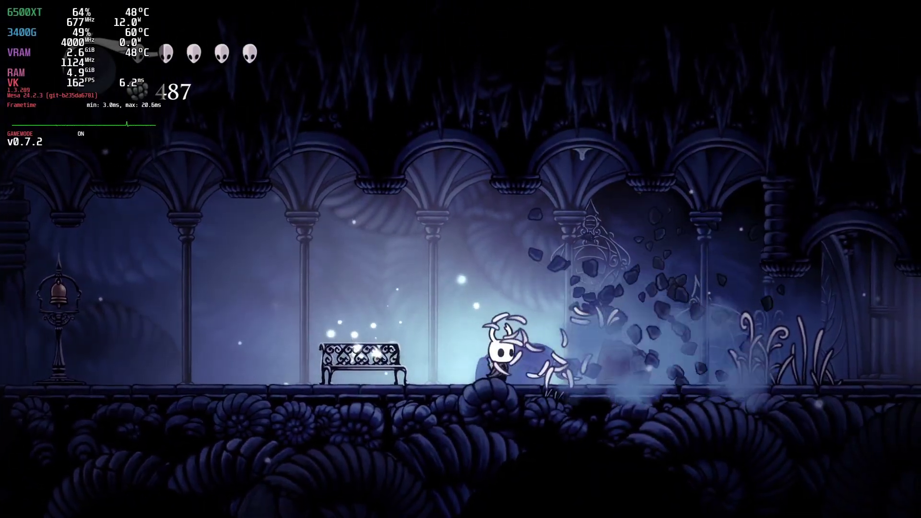
{"action": "key", "text": "Right"}
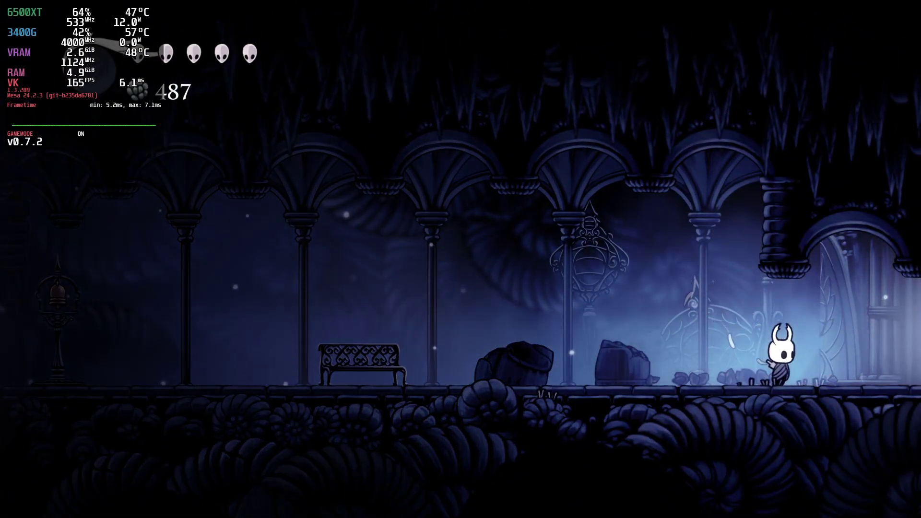
{"action": "key", "text": "Left"}
{"action": "key", "text": "Right"}
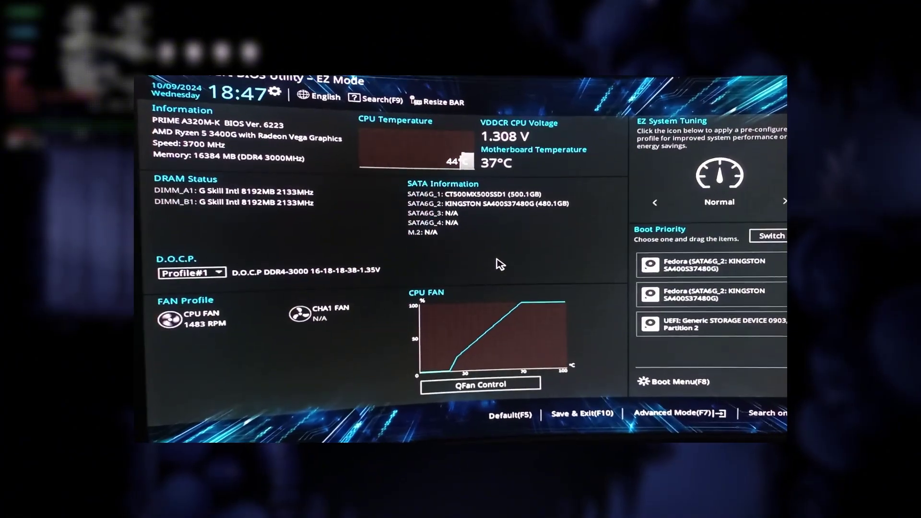
In Advanced Mode's Boot tab, open Secure Boot and highlight OS Type (Windows UEFI mode)
{"action": "key", "text": "F7"}
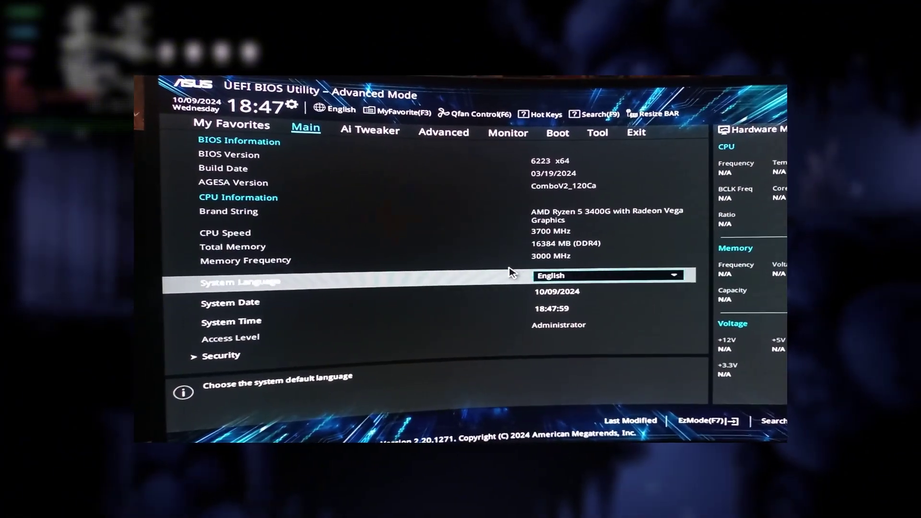
{"action": "key", "text": "Right"}
{"action": "key", "text": "Right"}
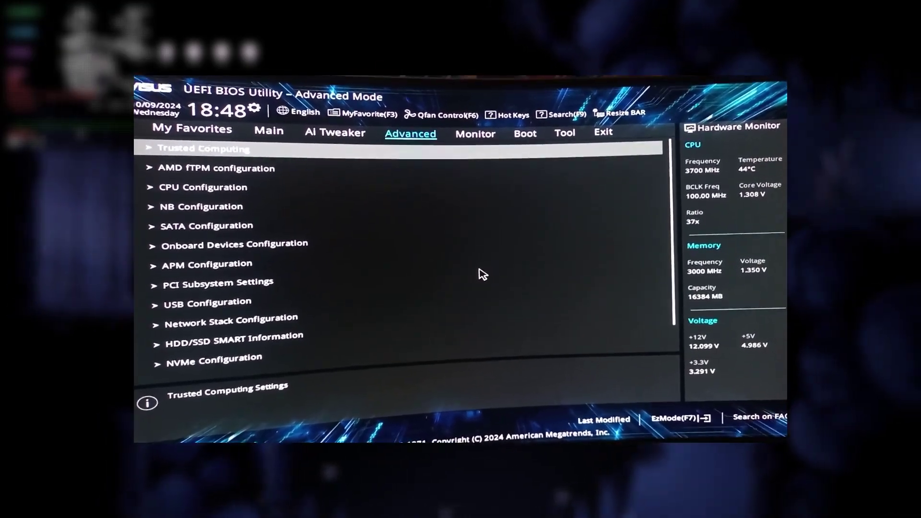
{"action": "key", "text": "Right"}
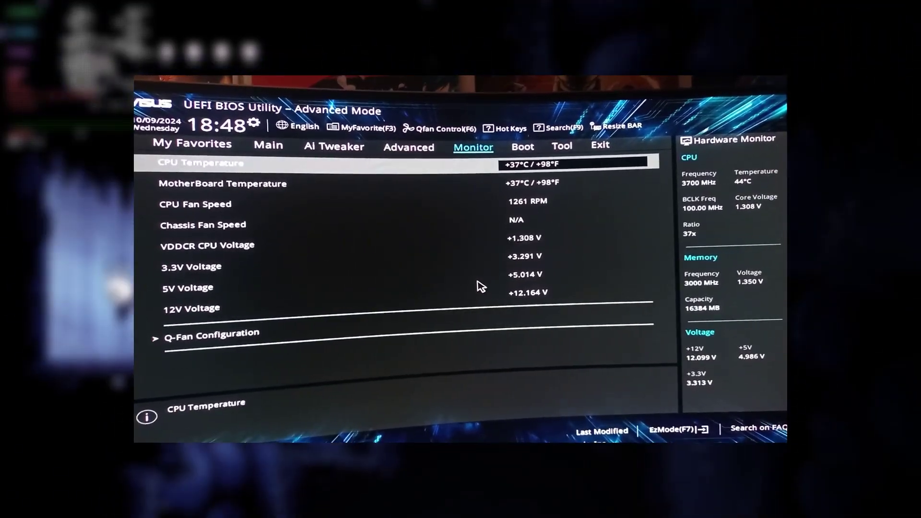
{"action": "key", "text": "Right"}
{"action": "key", "text": "Down"}
{"action": "key", "text": "Down"}
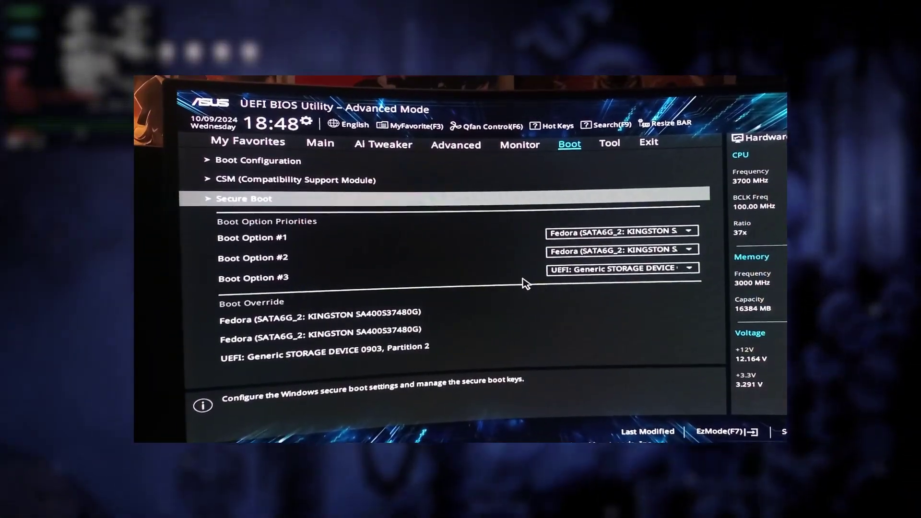
{"action": "key", "text": "Return"}
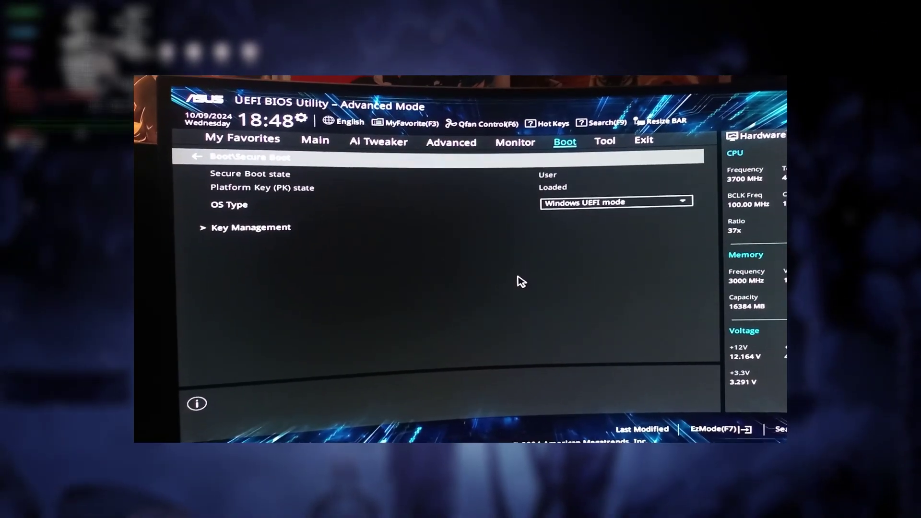
{"action": "key", "text": "Down"}
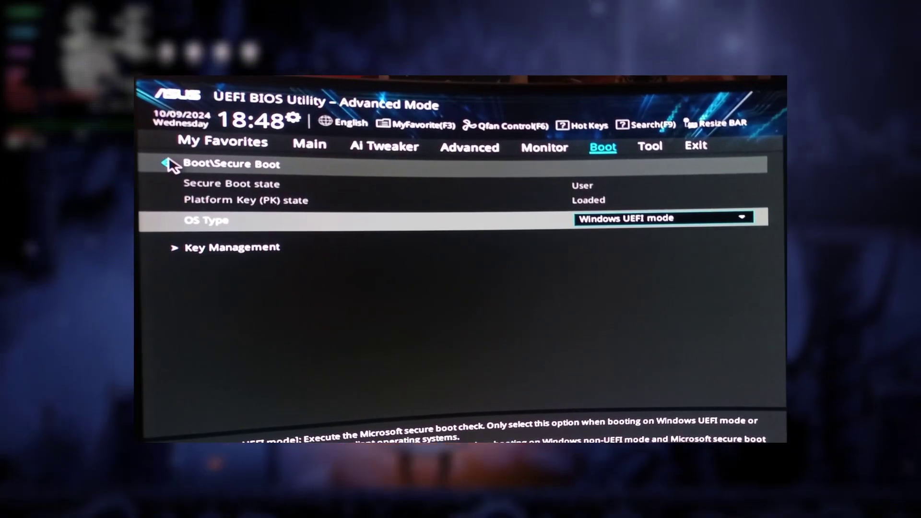
Set Launch CSM to Disabled under Boot > CSM and acknowledge the Secure Boot notice
{"action": "left_click", "coordinate": [165, 163]}
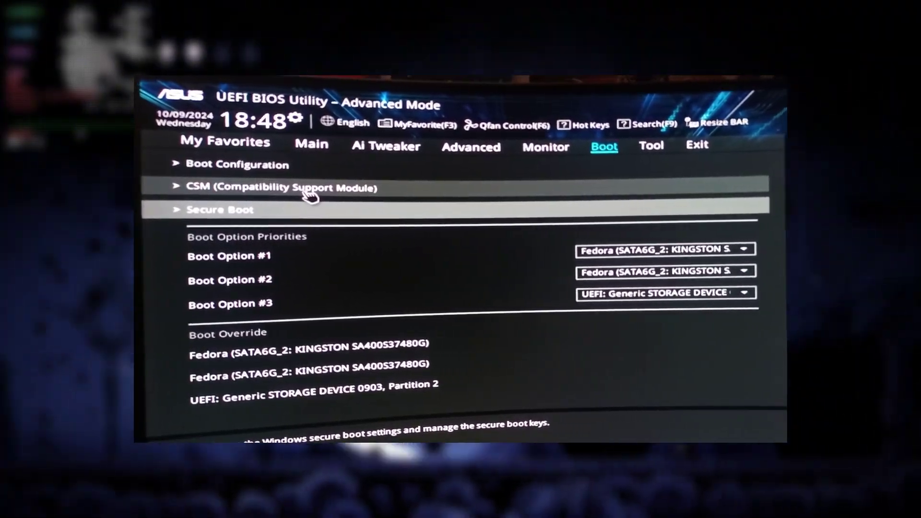
{"action": "left_click", "coordinate": [306, 192]}
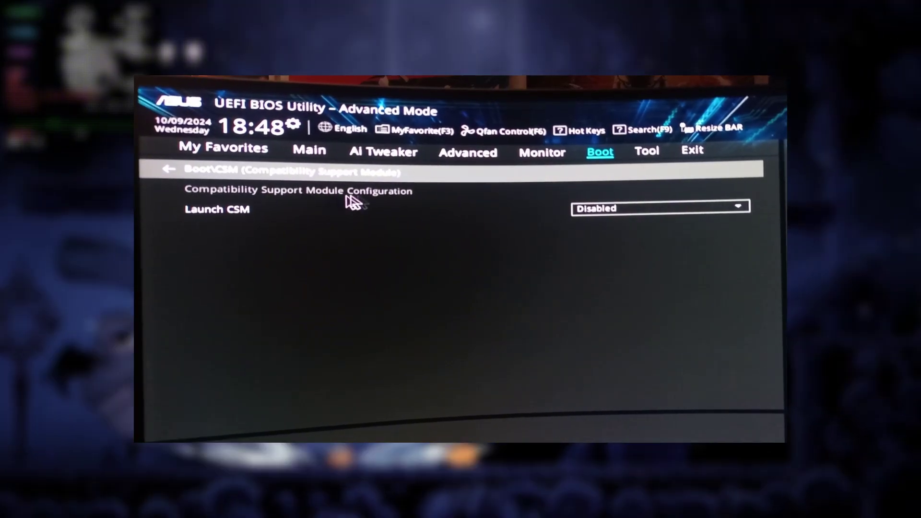
{"action": "left_click", "coordinate": [633, 201]}
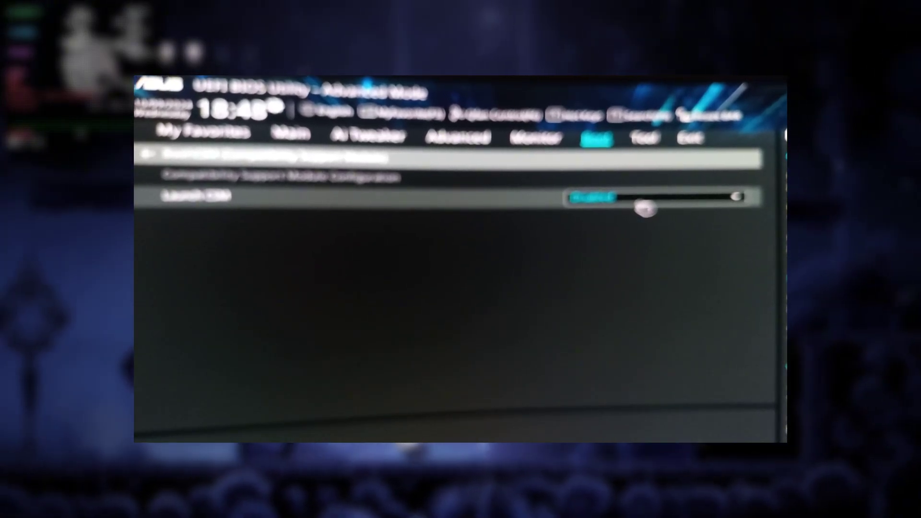
{"action": "left_click", "coordinate": [645, 207]}
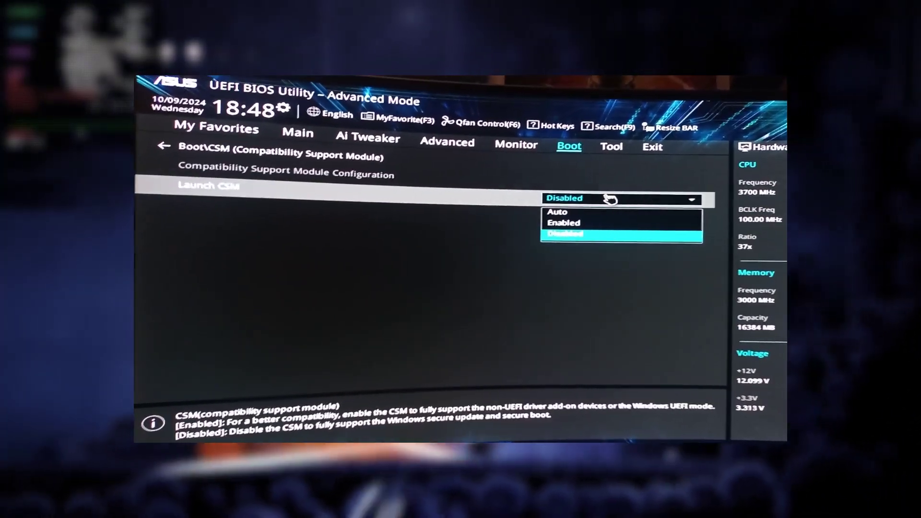
{"action": "key", "text": "Return"}
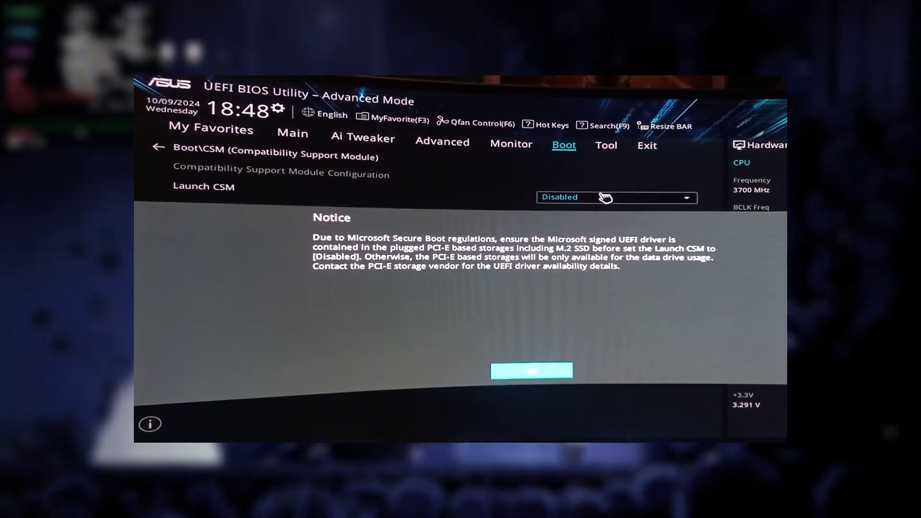
{"action": "key", "text": "Return"}
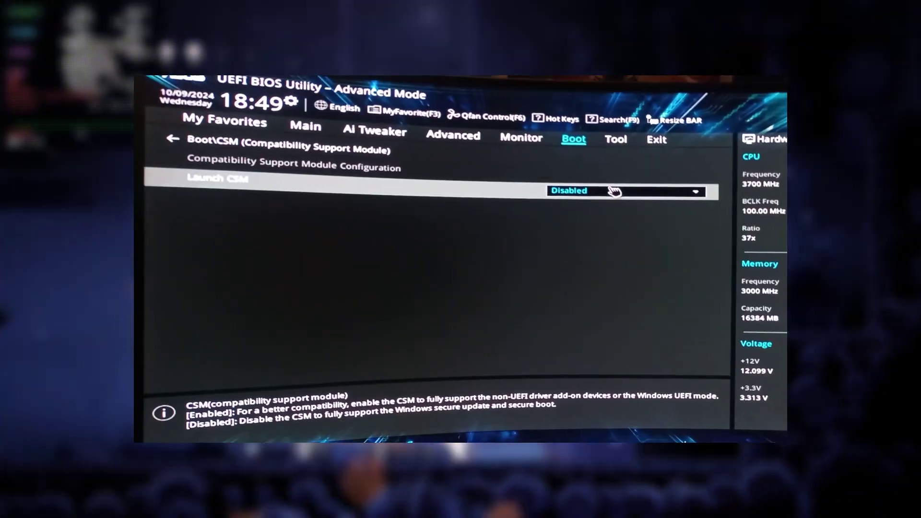
Return to the Boot page and move through the boot priorities to Boot Option #3
{"action": "key", "text": "Escape"}
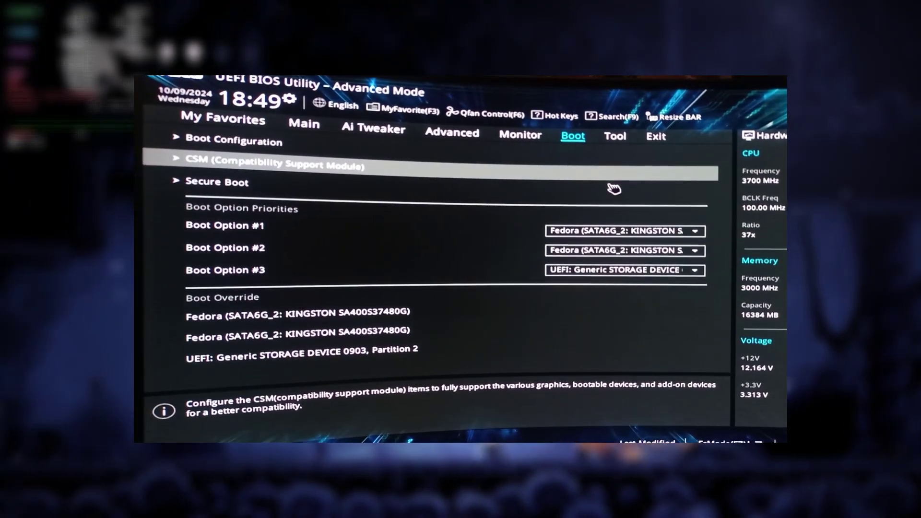
{"action": "key", "text": "Down"}
{"action": "key", "text": "Down"}
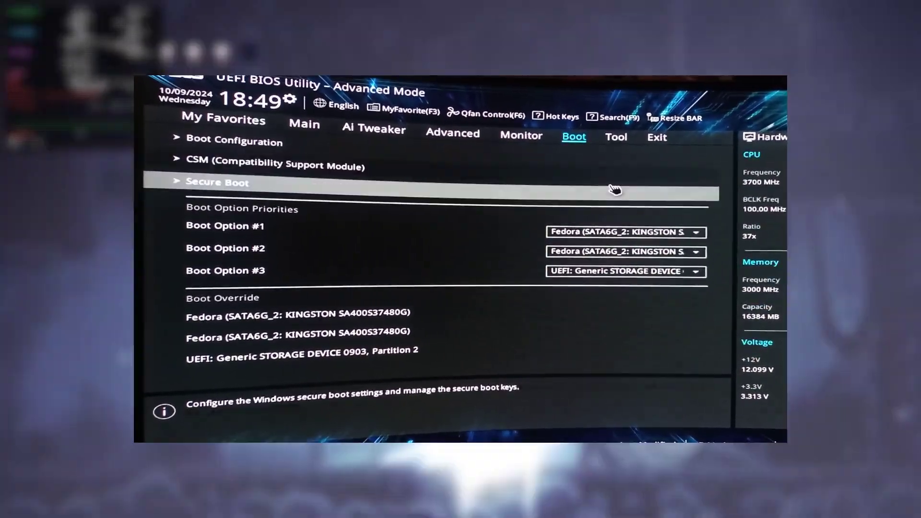
{"action": "key", "text": "Down"}
{"action": "key", "text": "Down"}
{"action": "key", "text": "Down"}
{"action": "key", "text": "Up"}
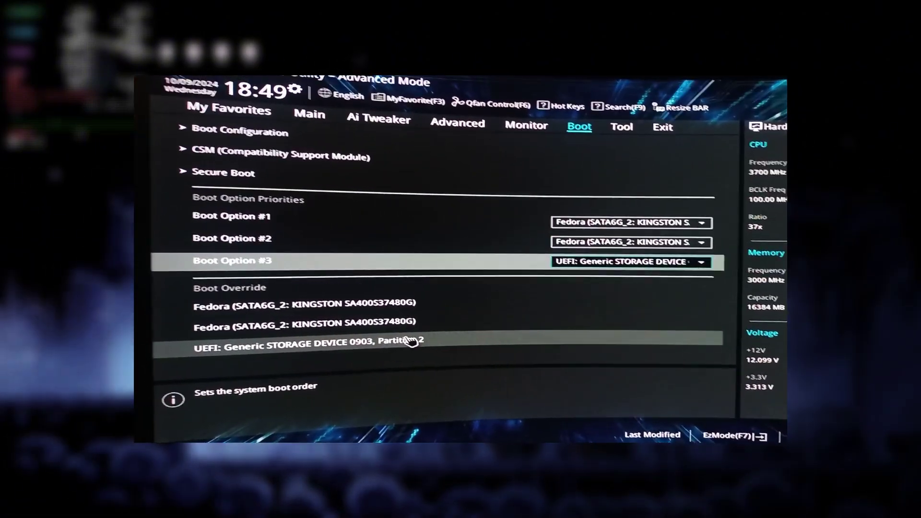
Step through the Boot Override entries, then Save & Reset the BIOS configuration
{"action": "key", "text": "Down"}
{"action": "key", "text": "Down"}
{"action": "key", "text": "Down"}
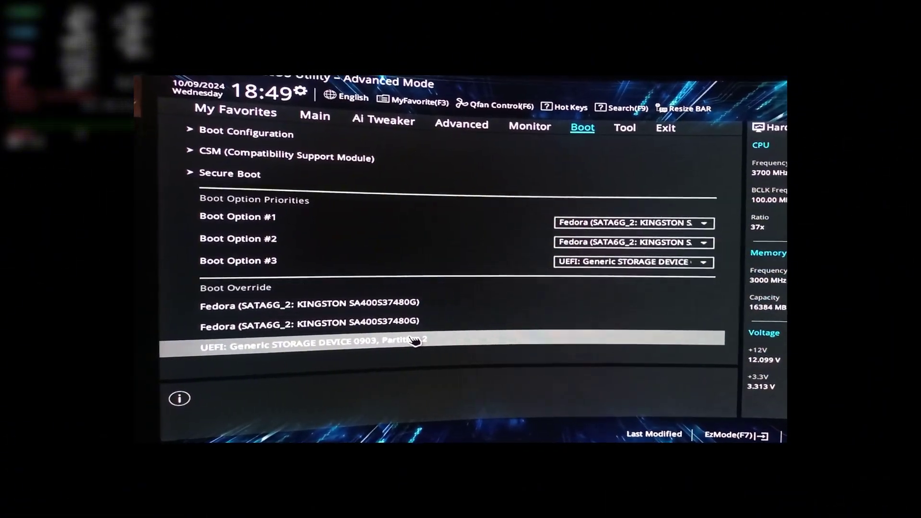
{"action": "key", "text": "Return"}
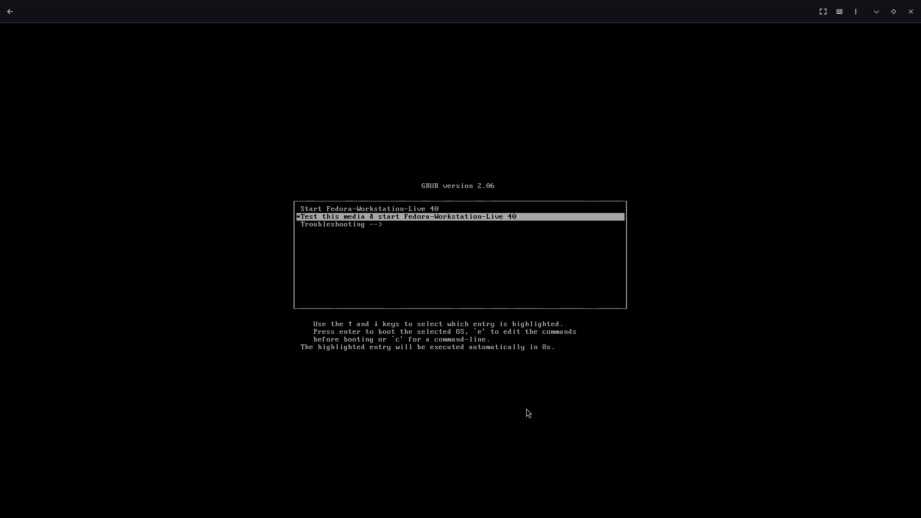
Boot 'Test this media & start Fedora-Workstation-Live 40' and make the VM viewer fullscreen
{"action": "key", "text": "Return"}
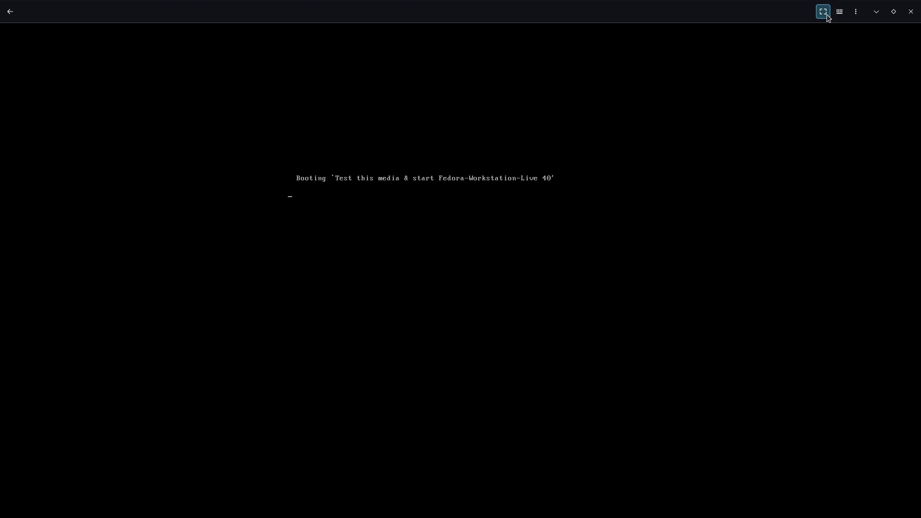
{"action": "left_click", "coordinate": [824, 12]}
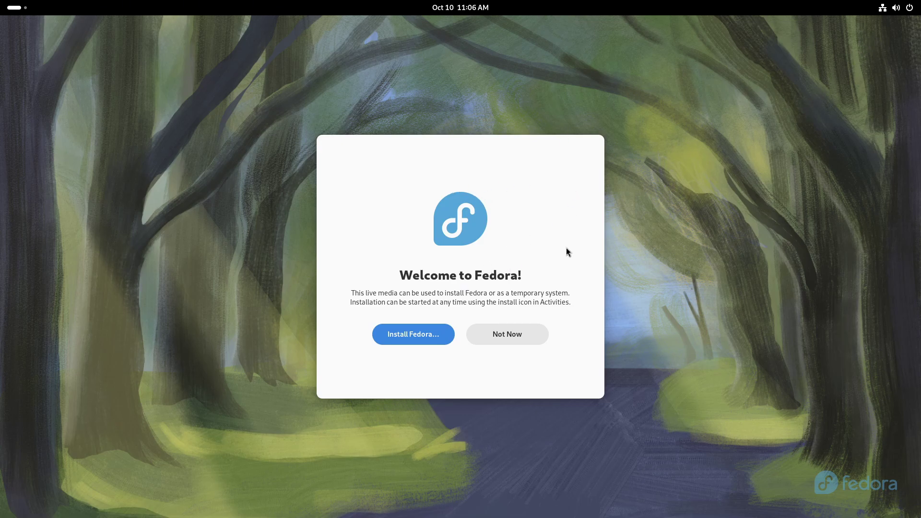
Choose Not Now on the welcome prompt and confirm the Wired connection in quick settings
{"action": "left_click", "coordinate": [532, 338]}
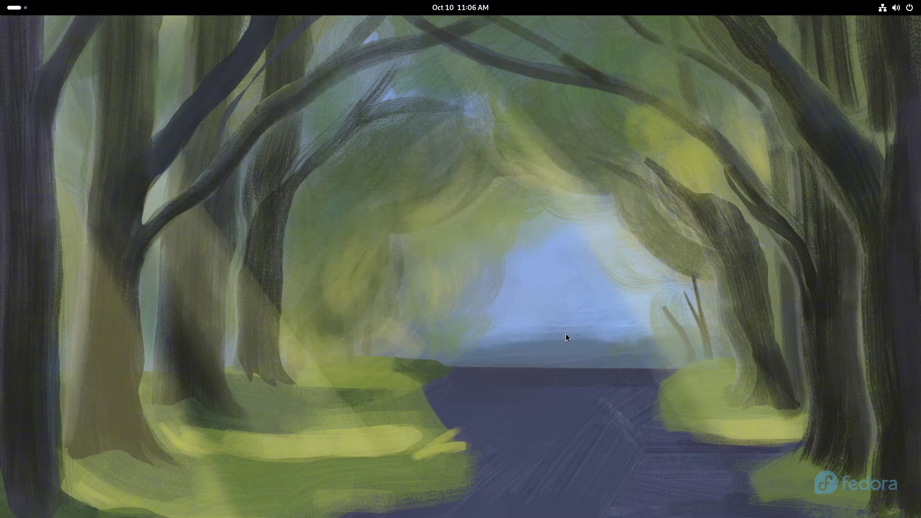
{"action": "left_click", "coordinate": [884, 10]}
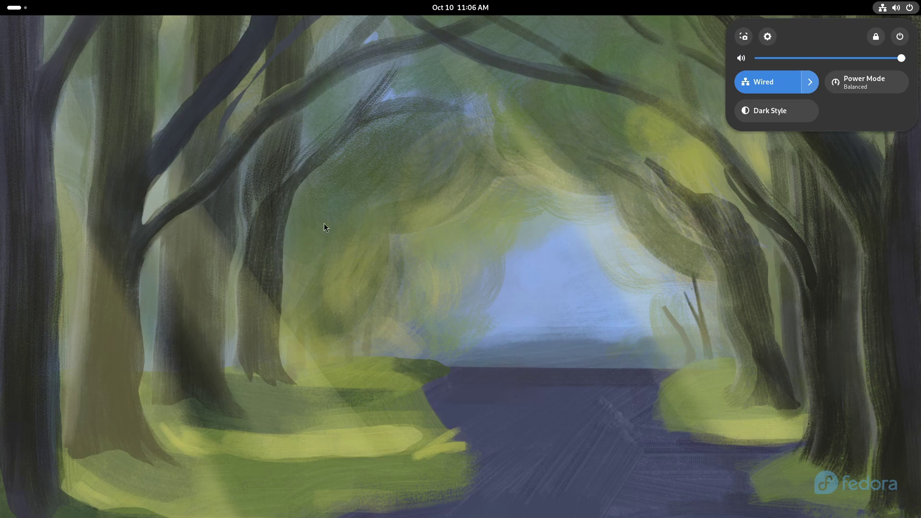
{"action": "left_click", "coordinate": [877, 17]}
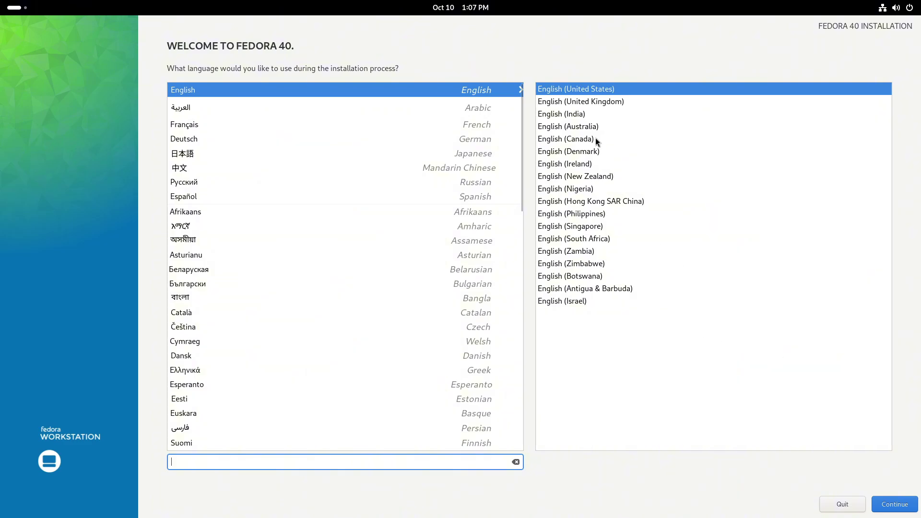
Choose English (United Kingdom), continue to the summary, and open Installation Destination
{"action": "left_click", "coordinate": [588, 103]}
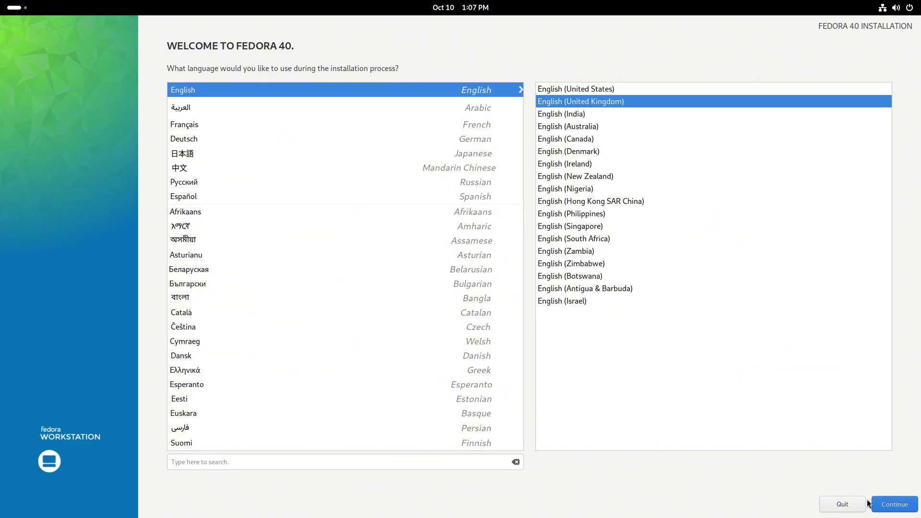
{"action": "left_click", "coordinate": [893, 505]}
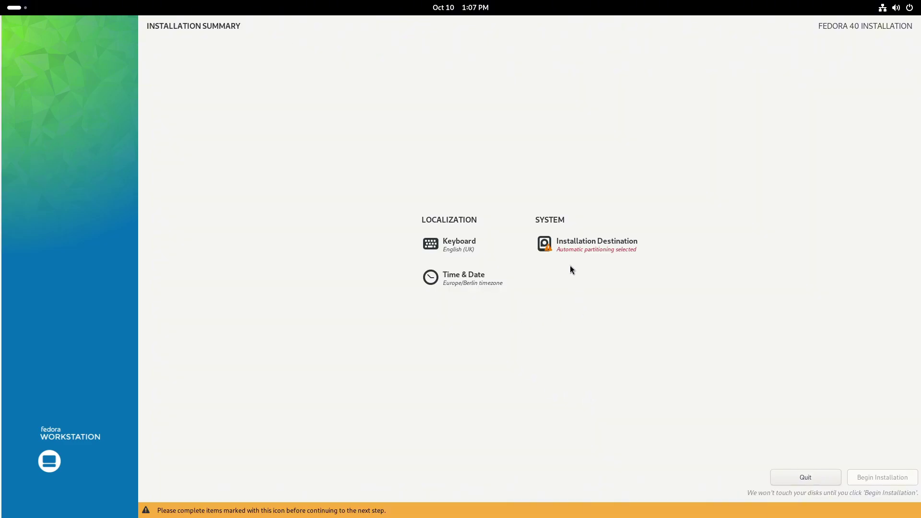
{"action": "left_click", "coordinate": [608, 247]}
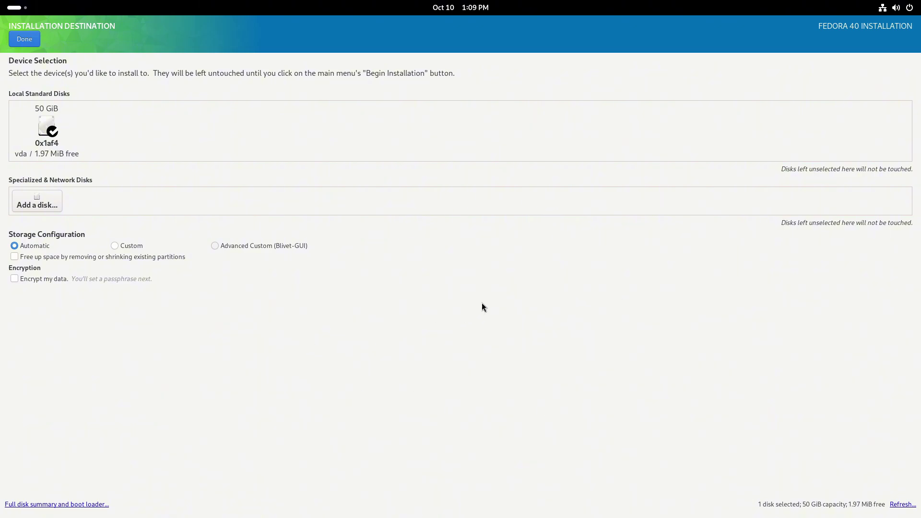
Reselect the 50 GiB vda disk with Automatic storage configuration and confirm with Done
{"action": "left_click", "coordinate": [77, 148]}
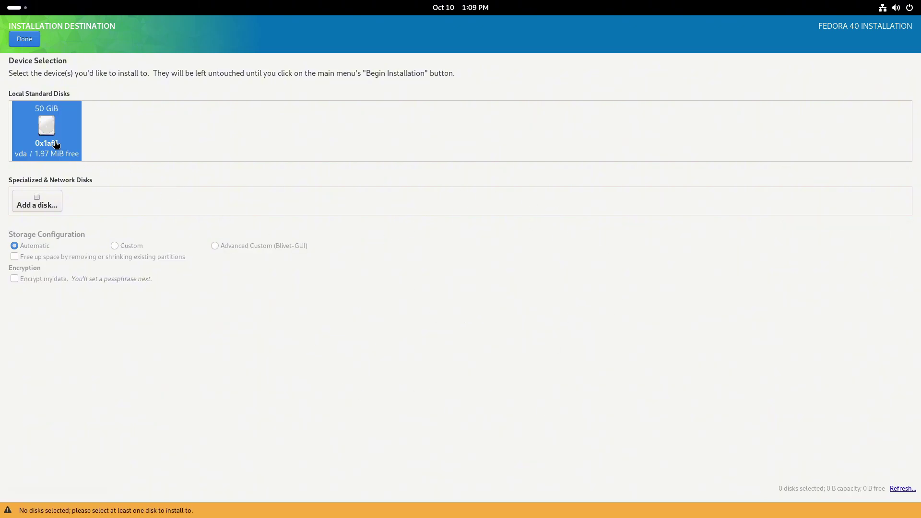
{"action": "left_click", "coordinate": [77, 149]}
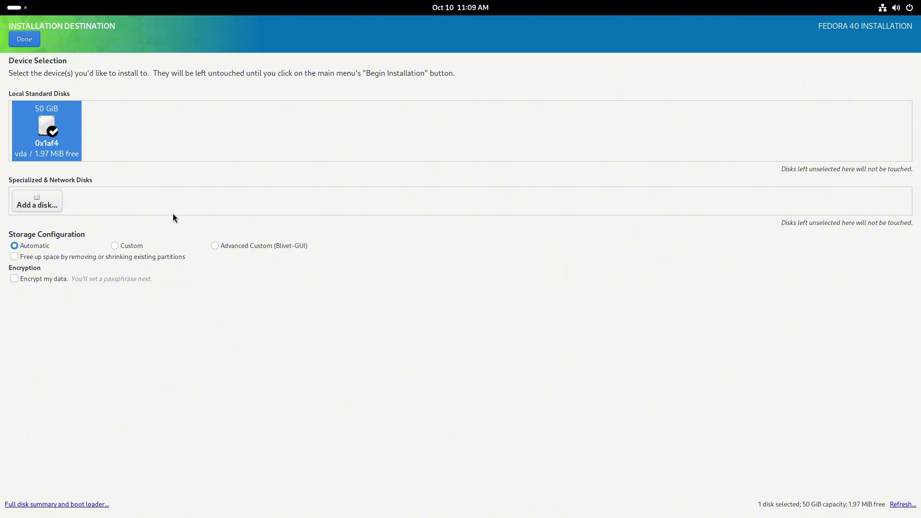
{"action": "left_click", "coordinate": [17, 38]}
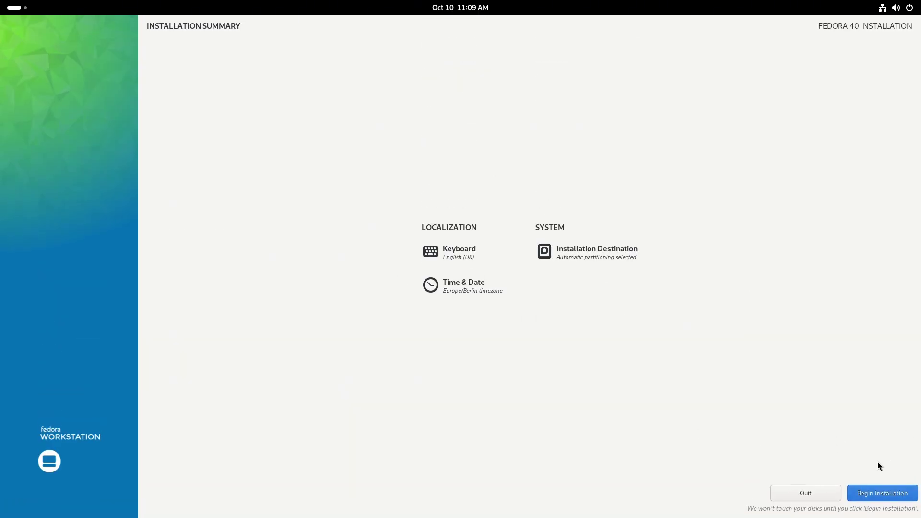
Install Fedora 40 to the disk, then reboot into the first-boot setup once complete
{"action": "left_click", "coordinate": [883, 494]}
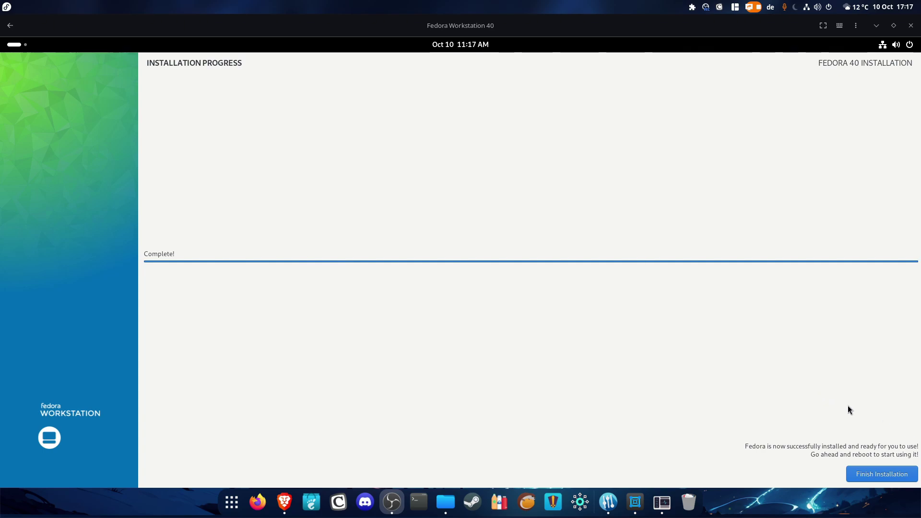
{"action": "left_click", "coordinate": [873, 476]}
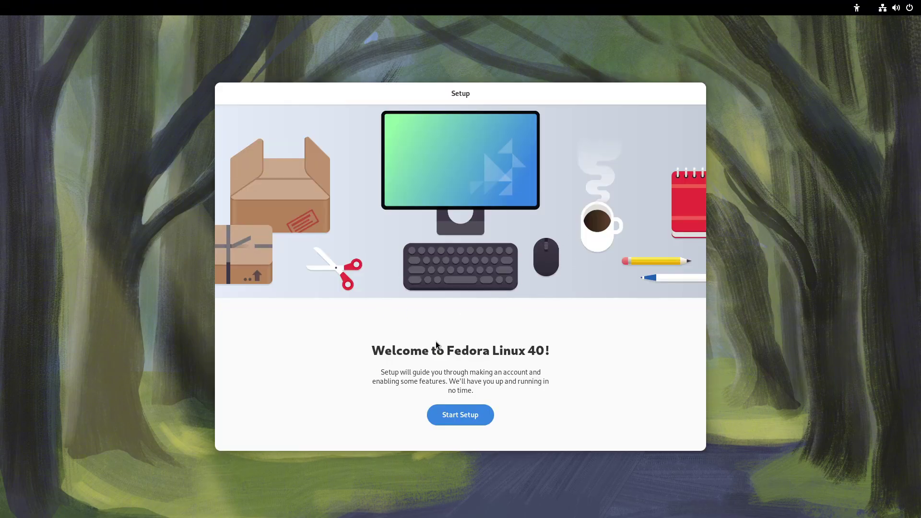
Start setup, turn off location services, and enable third-party software repositories
{"action": "key", "text": "Return"}
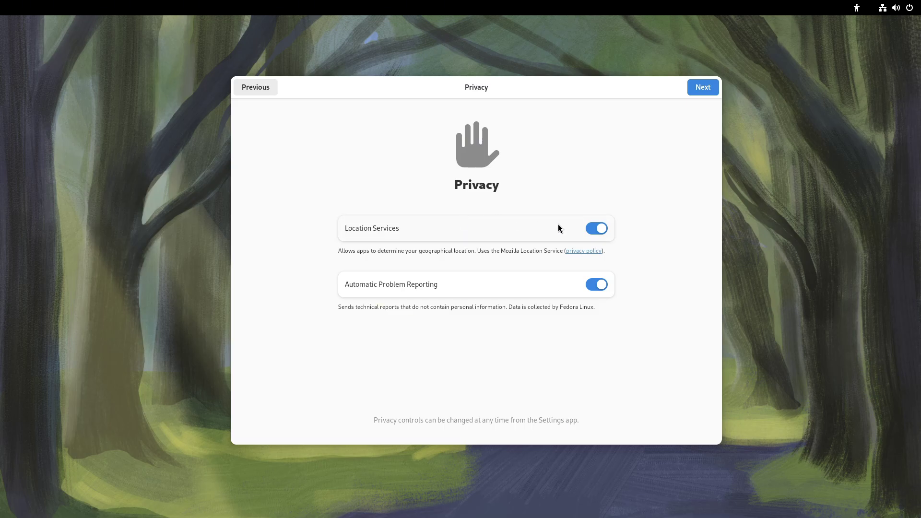
{"action": "left_click", "coordinate": [598, 230]}
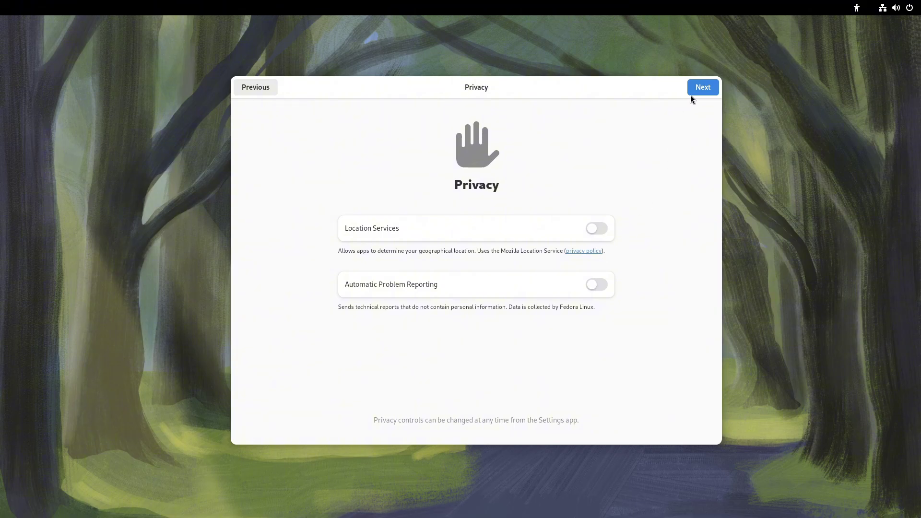
{"action": "left_click", "coordinate": [701, 88]}
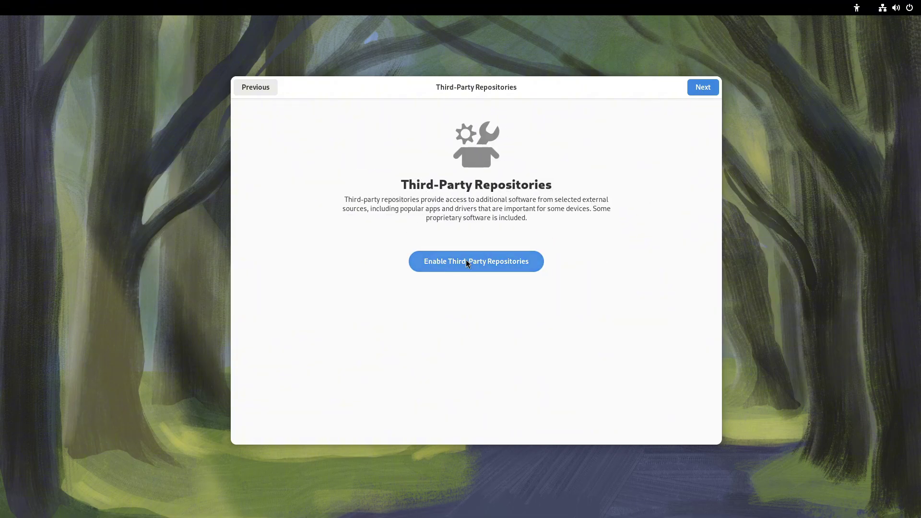
{"action": "left_click", "coordinate": [491, 265]}
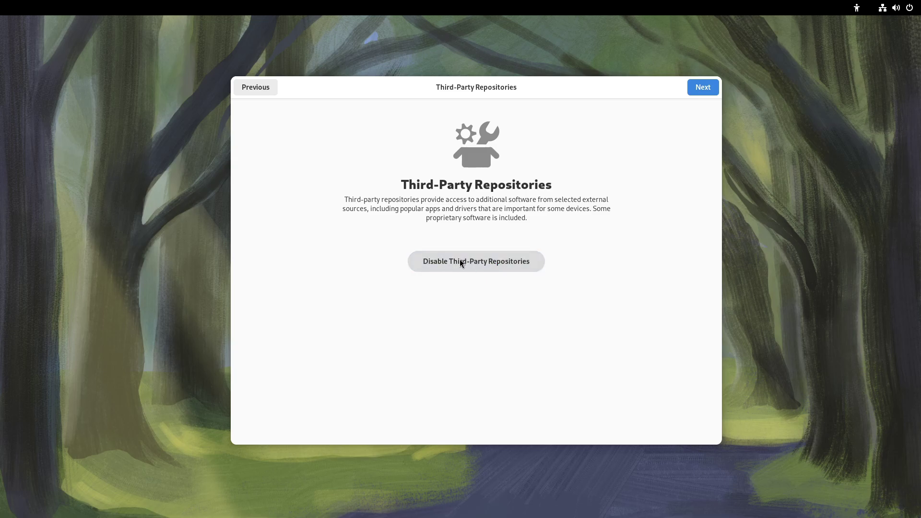
{"action": "left_click", "coordinate": [700, 89]}
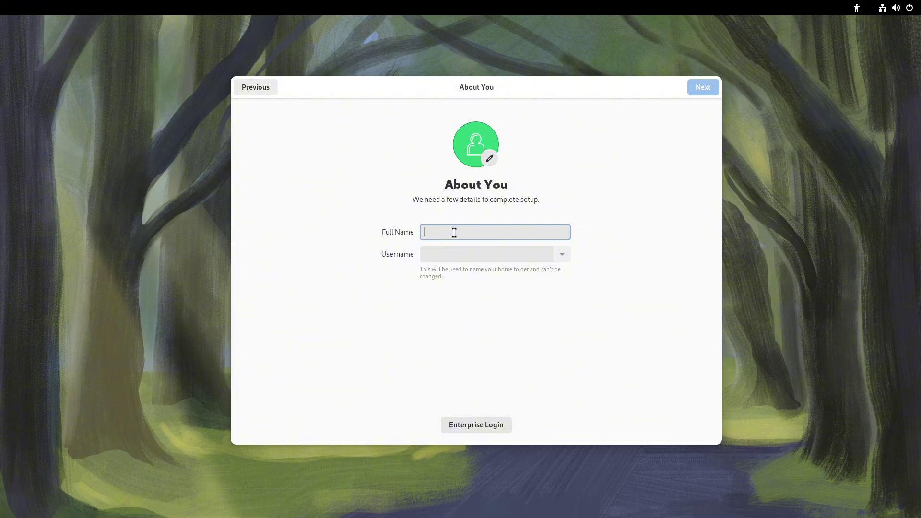
Enter the account's full name, correcting a typo, and begin typing the account password
{"action": "type", "text": "Dualrz"}
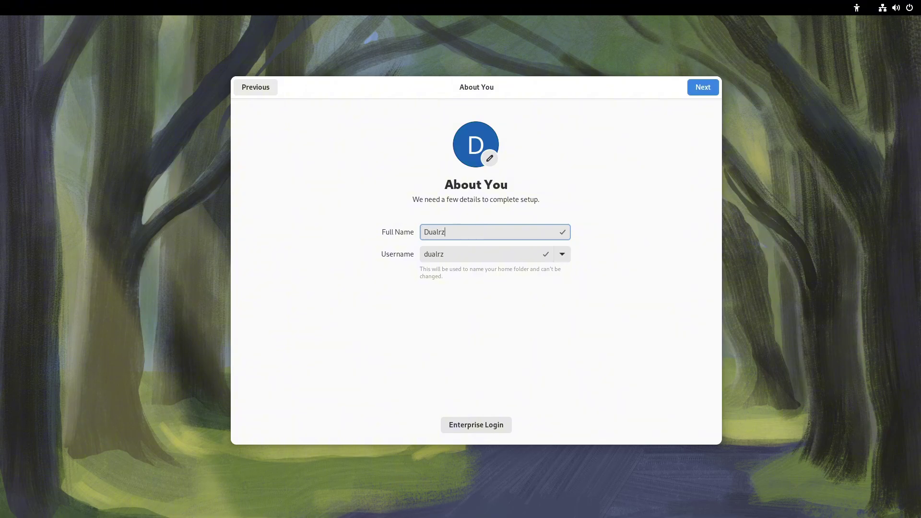
{"action": "key", "text": "BackSpace"}
{"action": "type", "text": "y"}
{"action": "left_click", "coordinate": [701, 88]}
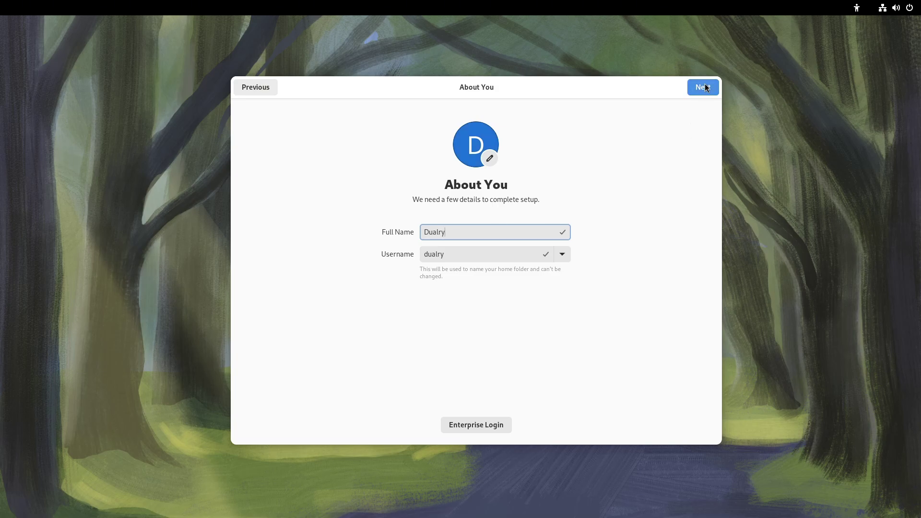
{"action": "type", "text": "abc"}
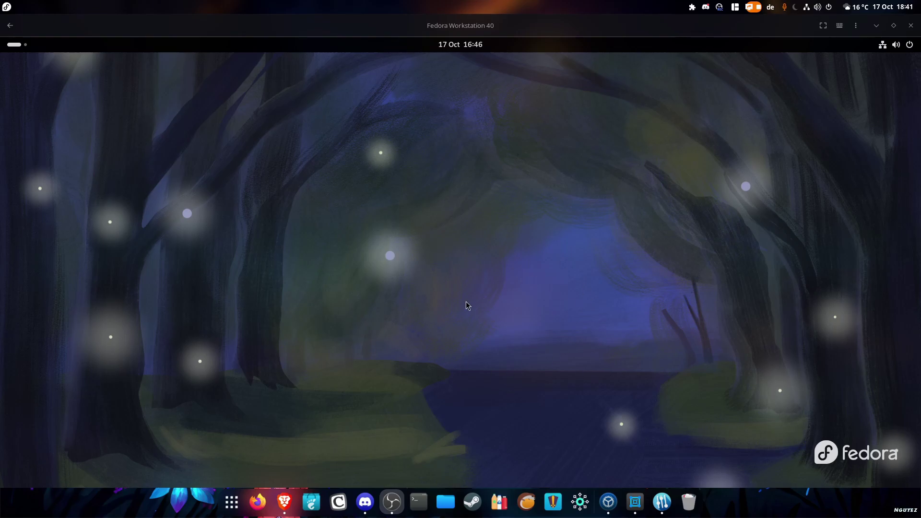
Dismiss the notifications panel and updates window, then briefly open and close Terminal
{"action": "left_click", "coordinate": [448, 45]}
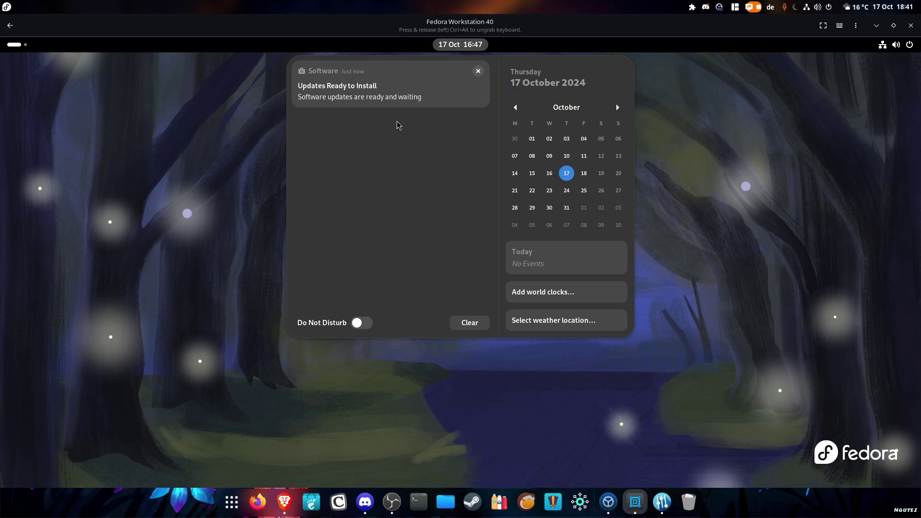
{"action": "left_click", "coordinate": [455, 407]}
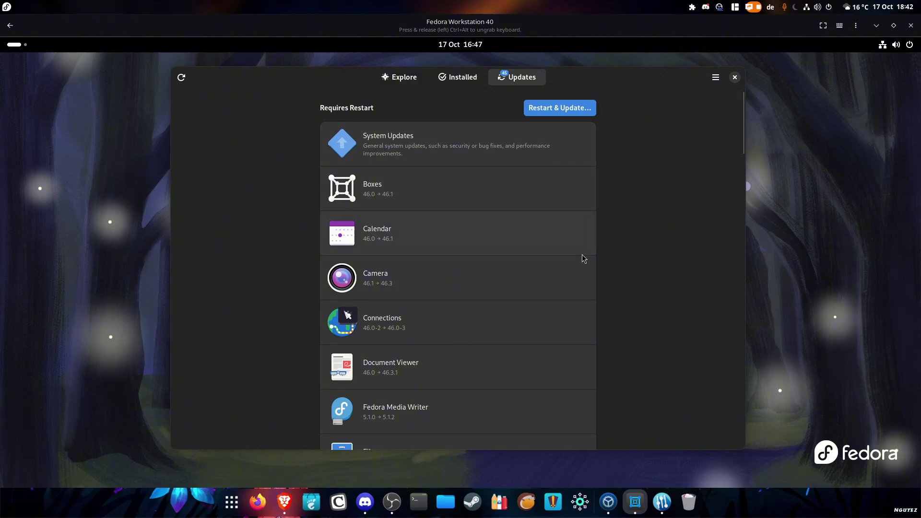
{"action": "left_click", "coordinate": [735, 78]}
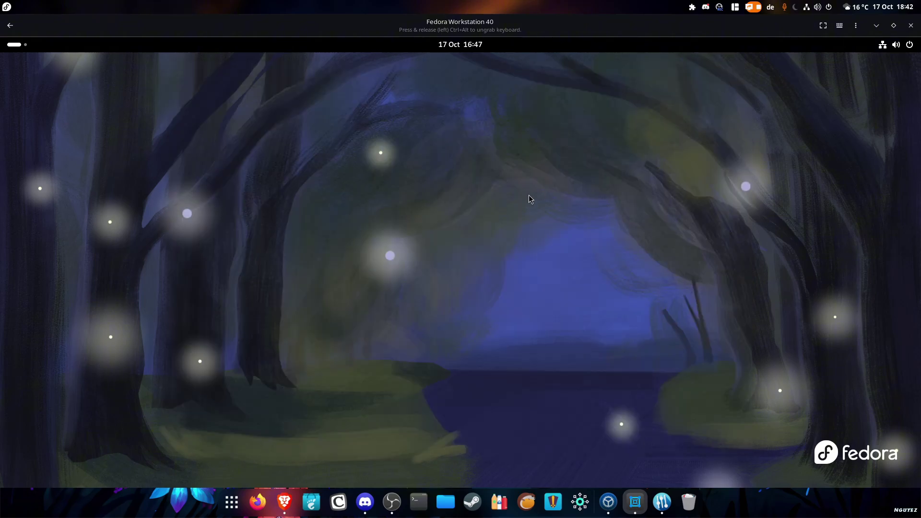
{"action": "key", "text": "super"}
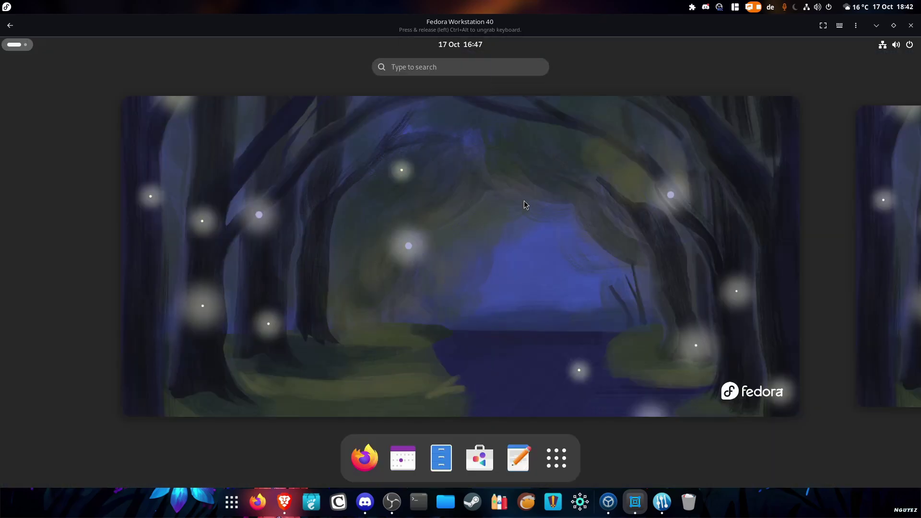
{"action": "type", "text": "te"}
{"action": "key", "text": "Return"}
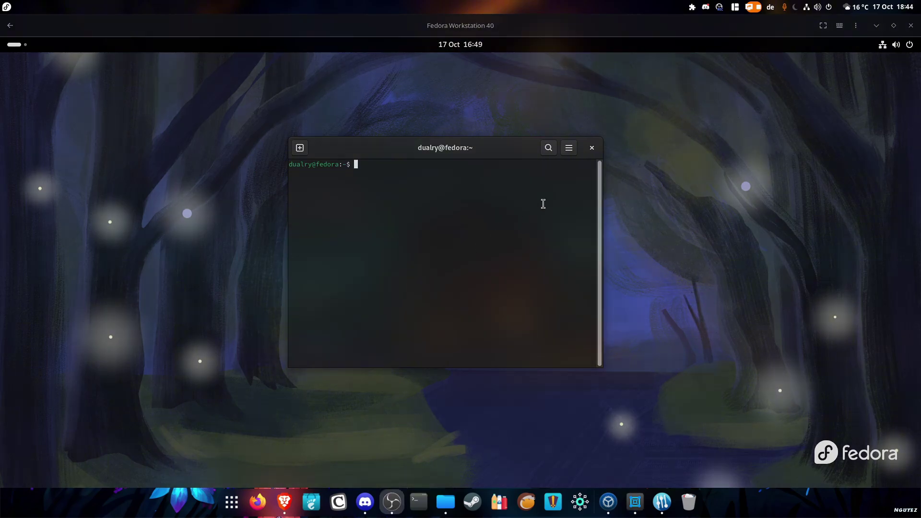
{"action": "left_click_drag", "start_coordinate": [451, 153], "coordinate": [458, 154]}
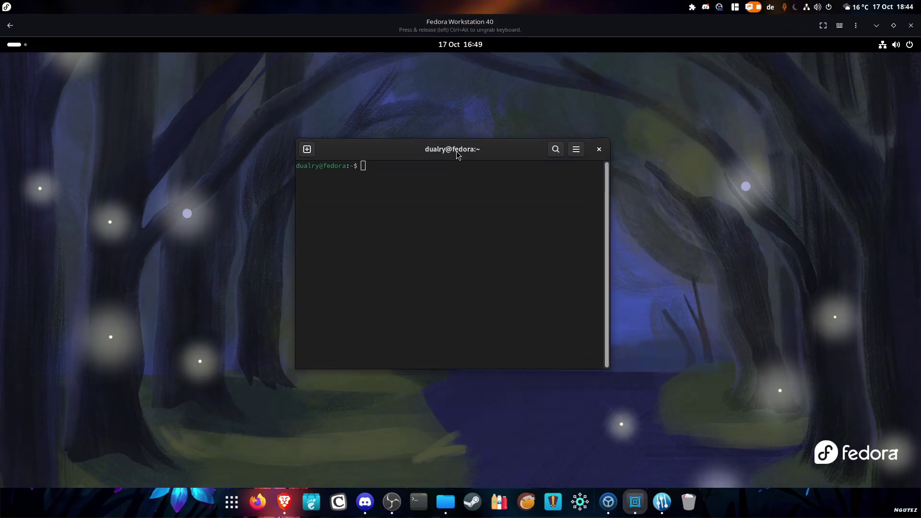
{"action": "left_click", "coordinate": [598, 149]}
Launch Software, review pending updates, and start installing them with Restart & Update
{"action": "left_click", "coordinate": [463, 47]}
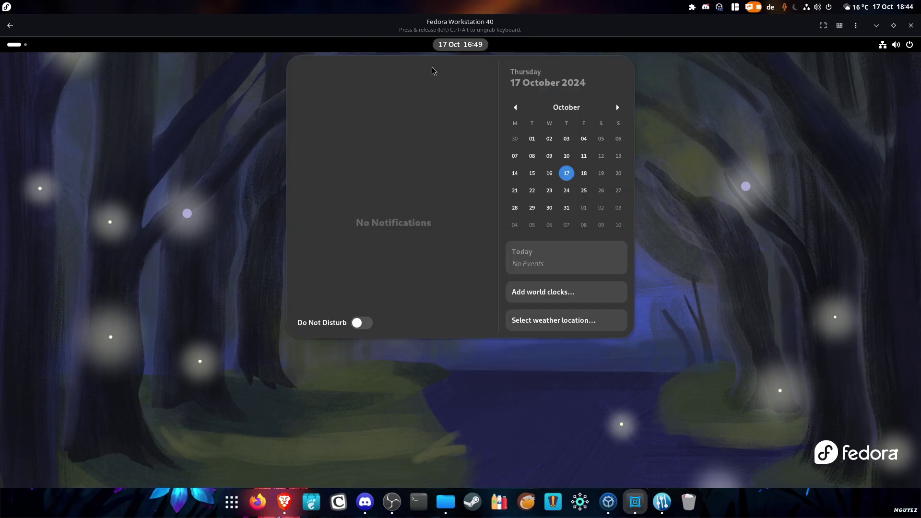
{"action": "key", "text": "super"}
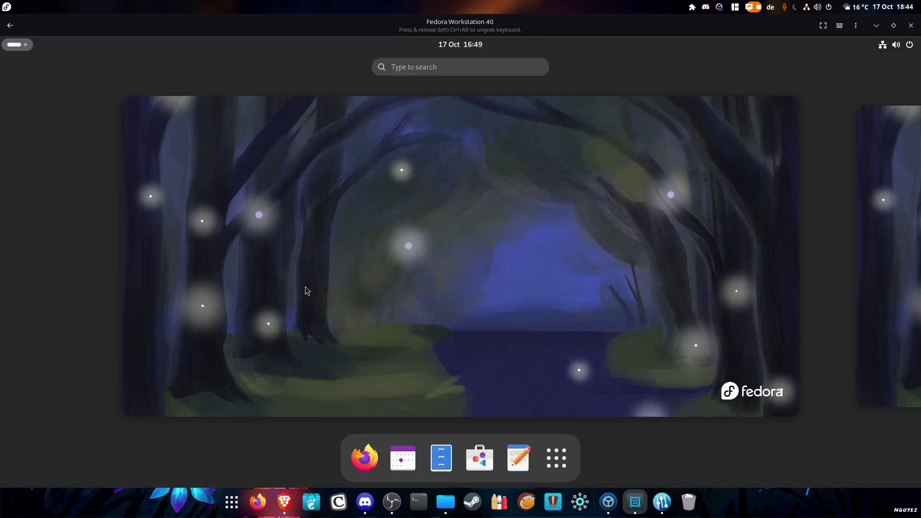
{"action": "left_click", "coordinate": [477, 458]}
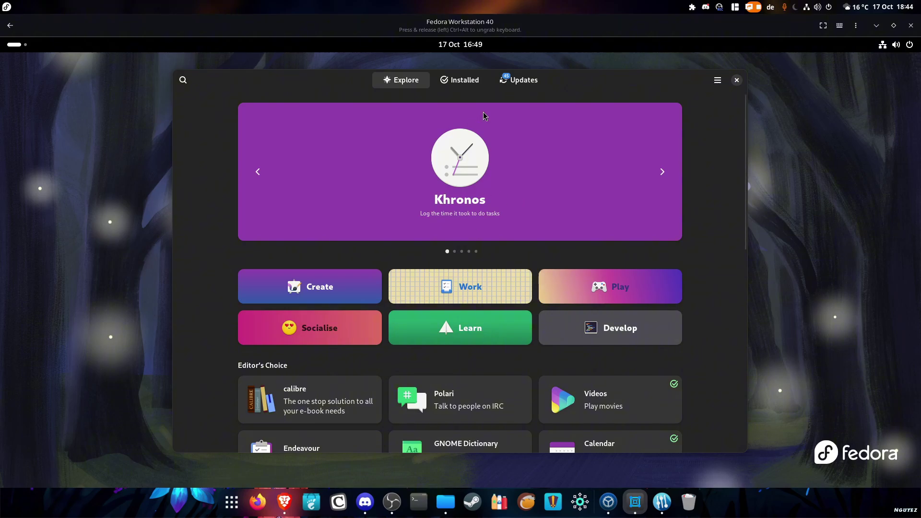
{"action": "left_click", "coordinate": [508, 80]}
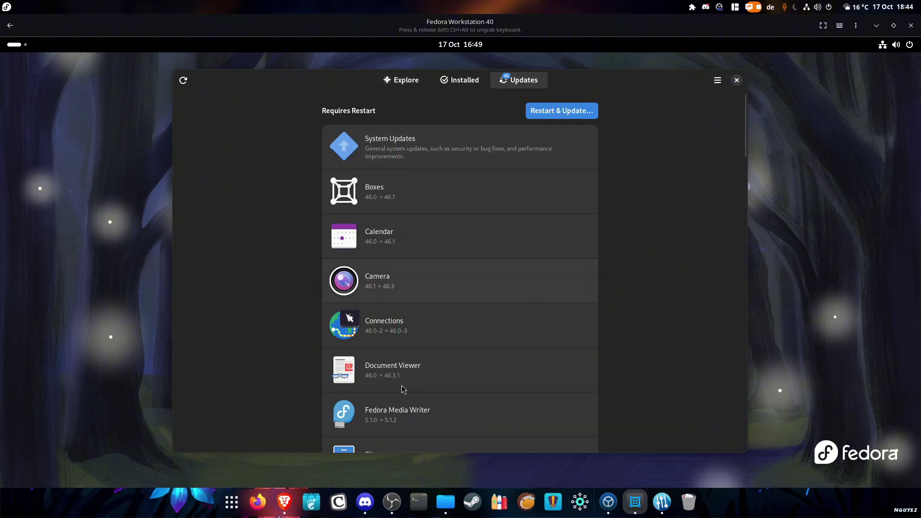
{"action": "scroll", "coordinate": [489, 342], "scroll_direction": "down", "scroll_amount": 5}
{"action": "scroll", "coordinate": [454, 313], "scroll_direction": "up", "scroll_amount": 3}
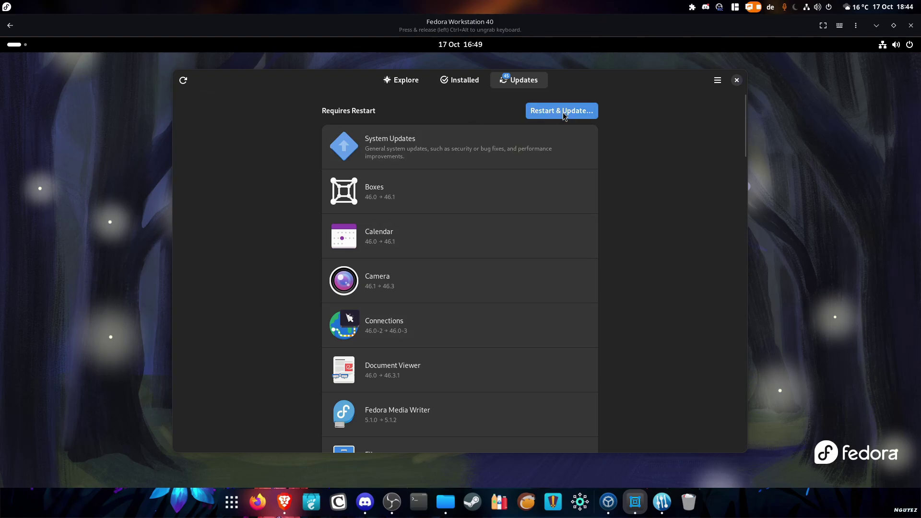
{"action": "left_click", "coordinate": [565, 113]}
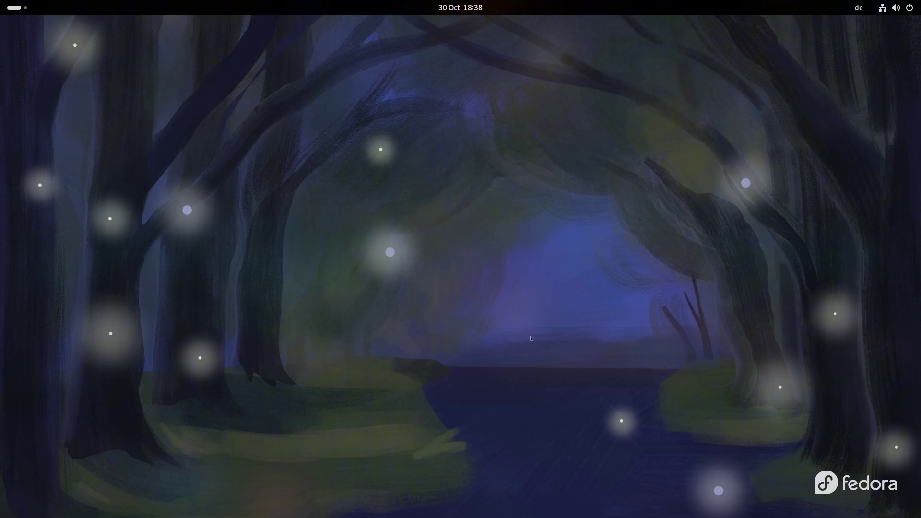
Open Terminal via the 'ter' menu search and run sudo nano /etc/dnf/dnf.conf
{"action": "key", "text": "super"}
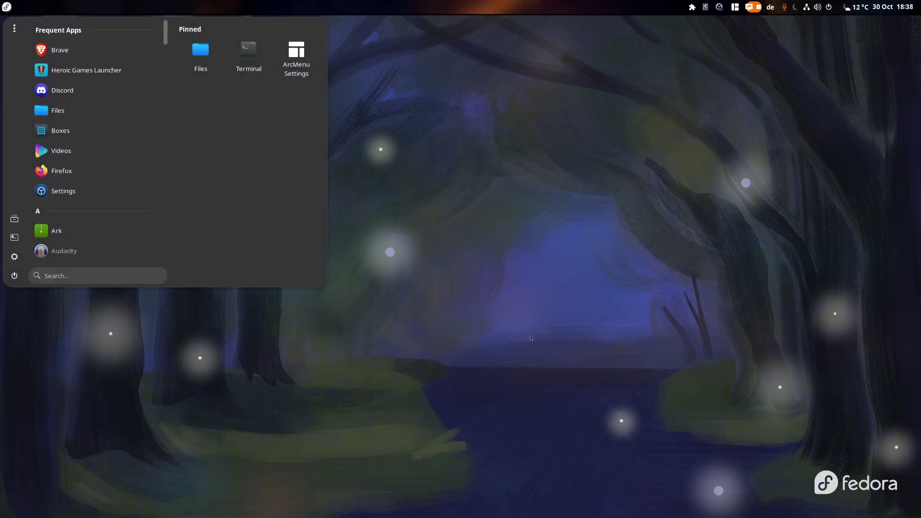
{"action": "type", "text": "ter"}
{"action": "left_click", "coordinate": [85, 37]}
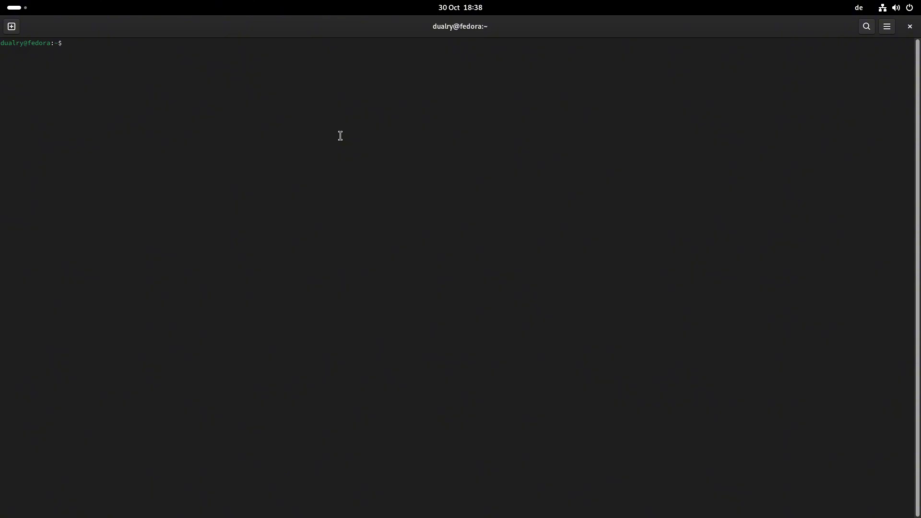
{"action": "type", "text": "sudo nano /etc/dnf/dnf.conf"}
{"action": "key", "text": "Return"}
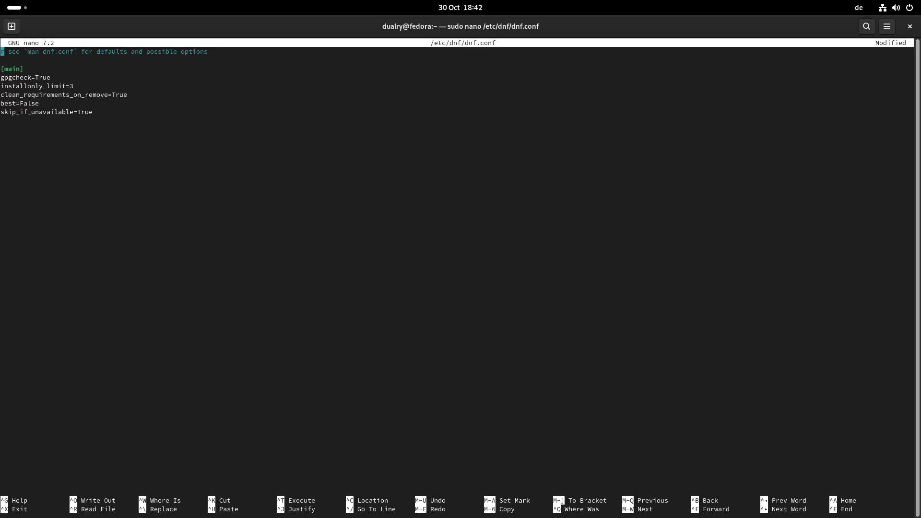
Add an '#added for speed' comment, then paste fastestmirror=True, max_parallel_downloads=10, defaultyes=True, keepcache=True
{"action": "key", "text": "Down"}
{"action": "key", "text": "Down"}
{"action": "key", "text": "Down"}
{"action": "key", "text": "Down"}
{"action": "key", "text": "Down"}
{"action": "key", "text": "Down"}
{"action": "key", "text": "Down"}
{"action": "type", "text": "added for speed"}
{"action": "key", "text": "Return"}
{"action": "type", "text": "fastestmirror=True max_parallel_downloads=10 defaultyes=True keepcache=True"}
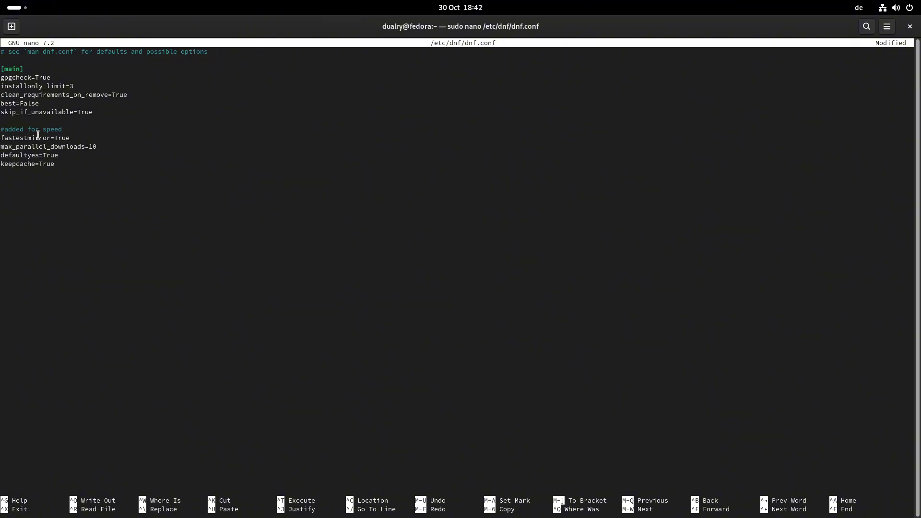
{"action": "left_click", "coordinate": [88, 136]}
{"action": "left_click", "coordinate": [94, 147]}
{"action": "left_click", "coordinate": [128, 143]}
{"action": "key", "text": "Left"}
{"action": "key", "text": "Right"}
{"action": "key", "text": "BackSpace"}
{"action": "left_click", "coordinate": [63, 166]}
Write /etc/dnf/dnf.conf with Ctrl+O and exit nano with Ctrl+X
{"action": "key", "text": "ctrl+o"}
{"action": "key", "text": "Return"}
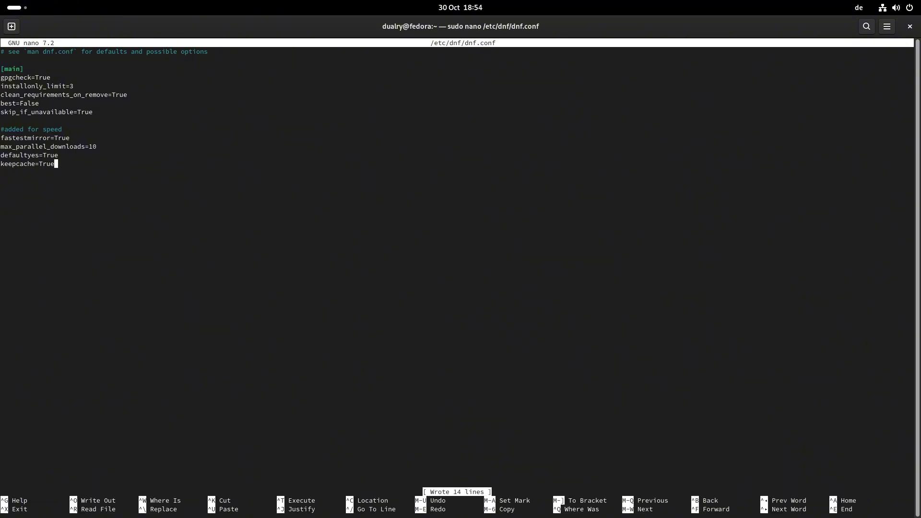
{"action": "key", "text": "ctrl+x"}
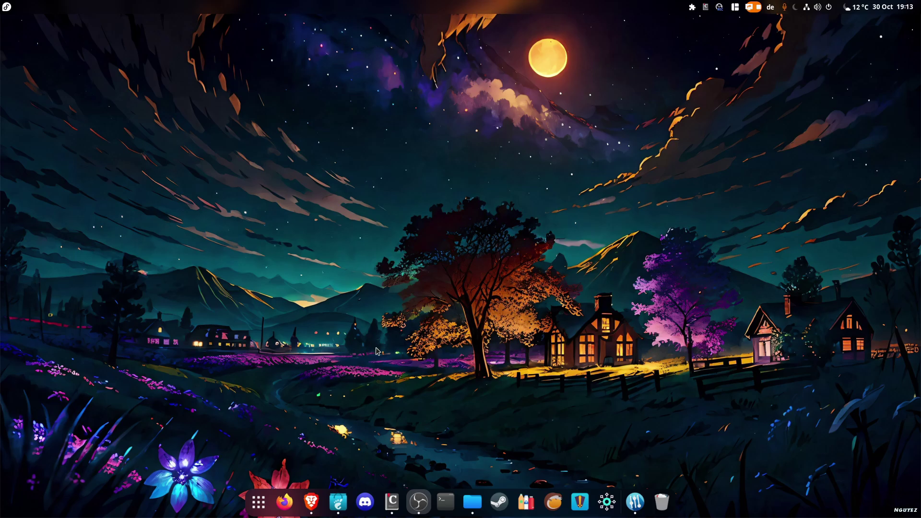
Review Software's Preferences, then scroll Brave's RPM Fusion Configuration page to the Fedora repository links
{"action": "left_click", "coordinate": [338, 502]}
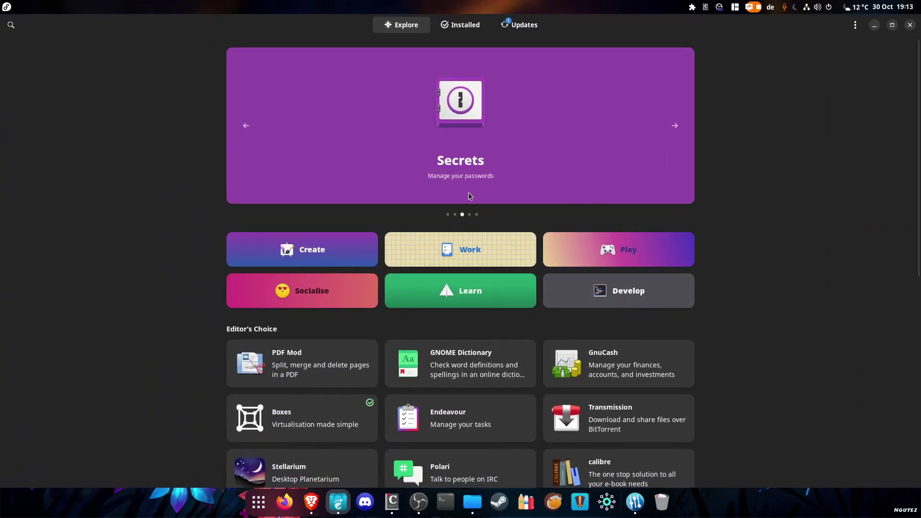
{"action": "left_click", "coordinate": [311, 502]}
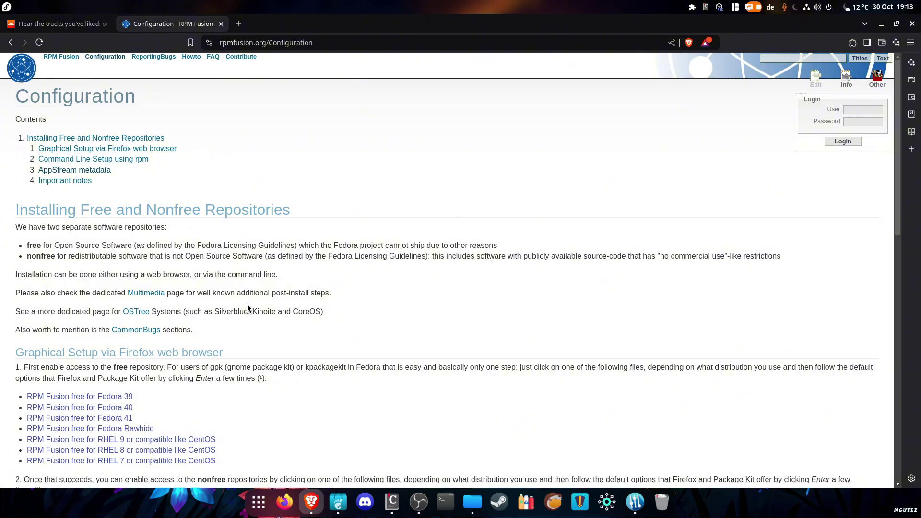
{"action": "scroll", "coordinate": [247, 307], "scroll_direction": "down", "scroll_amount": 3}
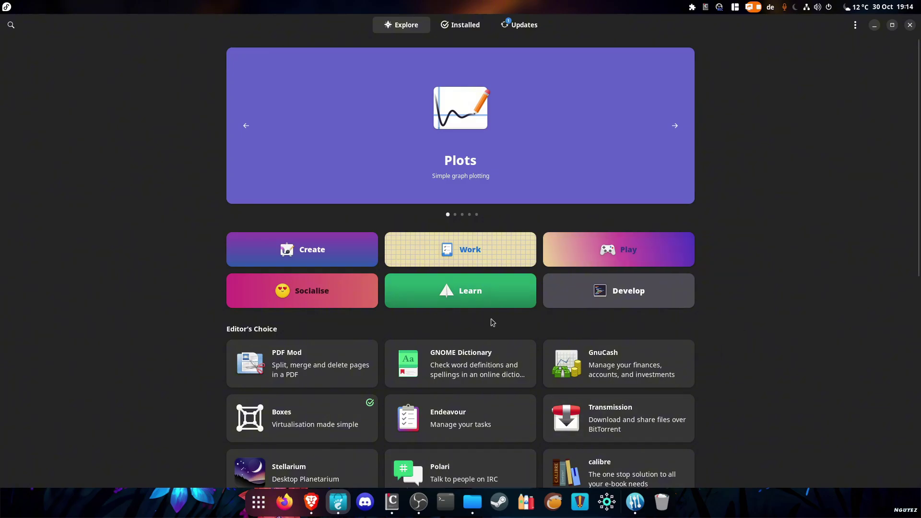
{"action": "left_click", "coordinate": [855, 25]}
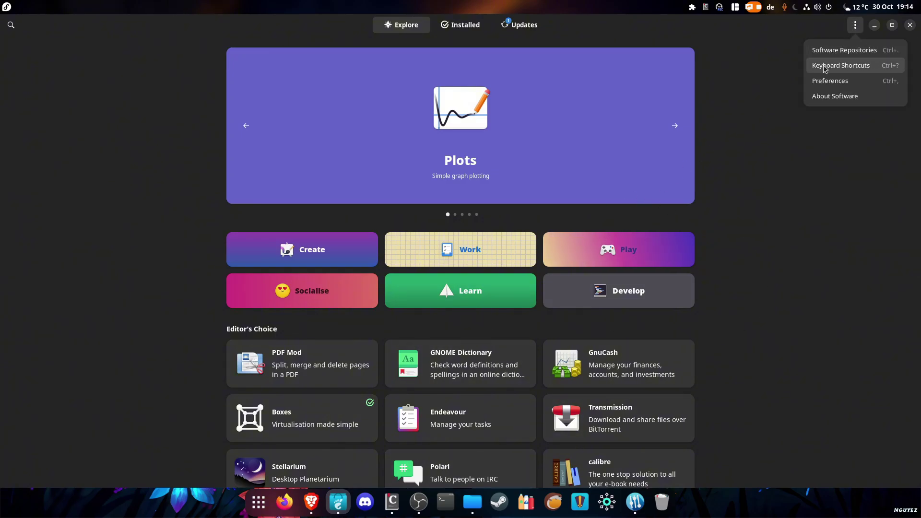
{"action": "left_click", "coordinate": [830, 81]}
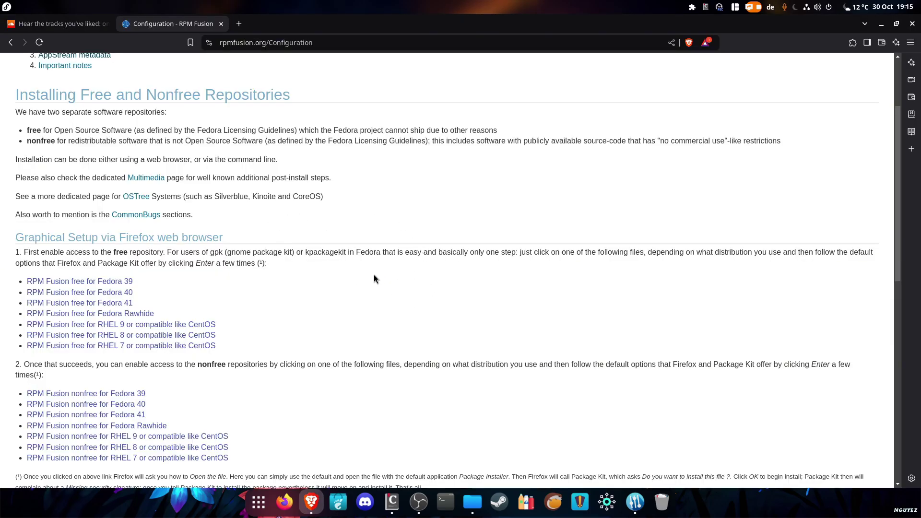
{"action": "scroll", "coordinate": [373, 280], "scroll_direction": "down", "scroll_amount": 2}
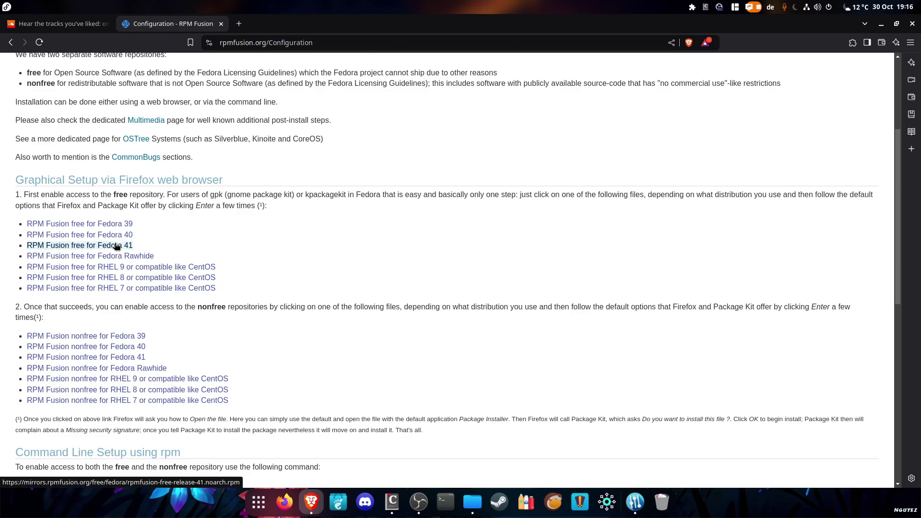
Download the RPM Fusion free Fedora 40 package, install it through Software, then close Software
{"action": "left_click", "coordinate": [83, 234]}
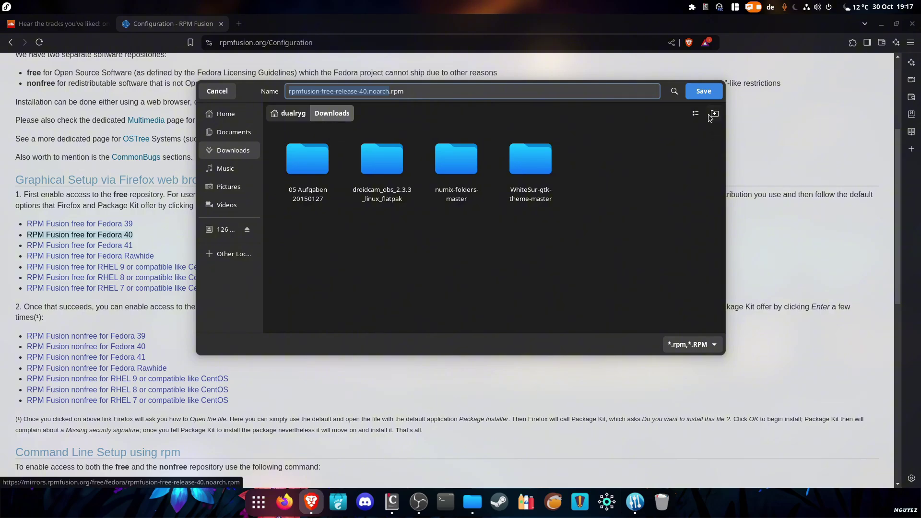
{"action": "left_click", "coordinate": [704, 94]}
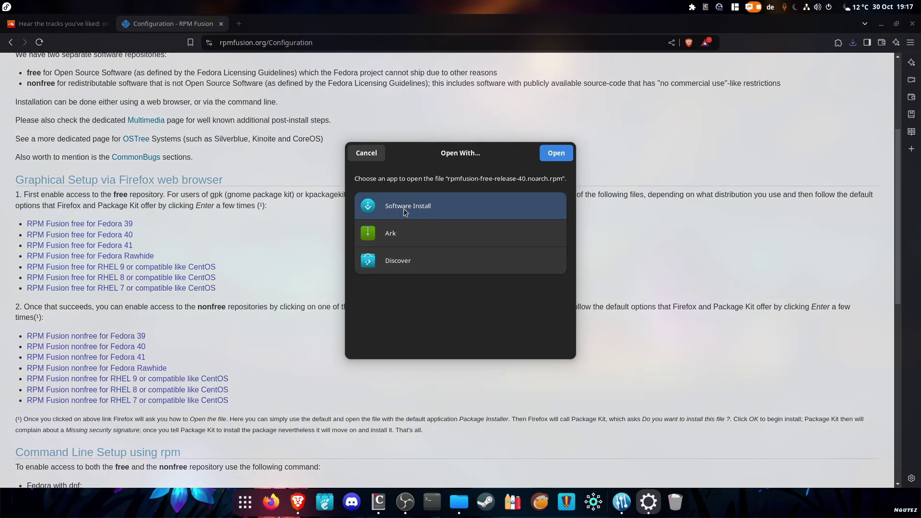
{"action": "left_click", "coordinate": [551, 154]}
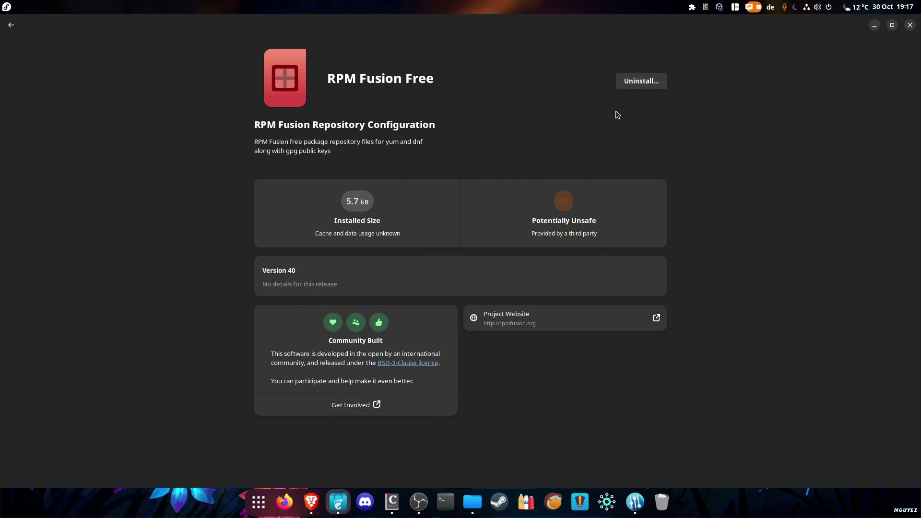
{"action": "left_click", "coordinate": [910, 25]}
Scroll down and click the 'RPM Fusion nonfree for Fedora 40' download link
{"action": "scroll", "coordinate": [132, 346], "scroll_direction": "down", "scroll_amount": 1}
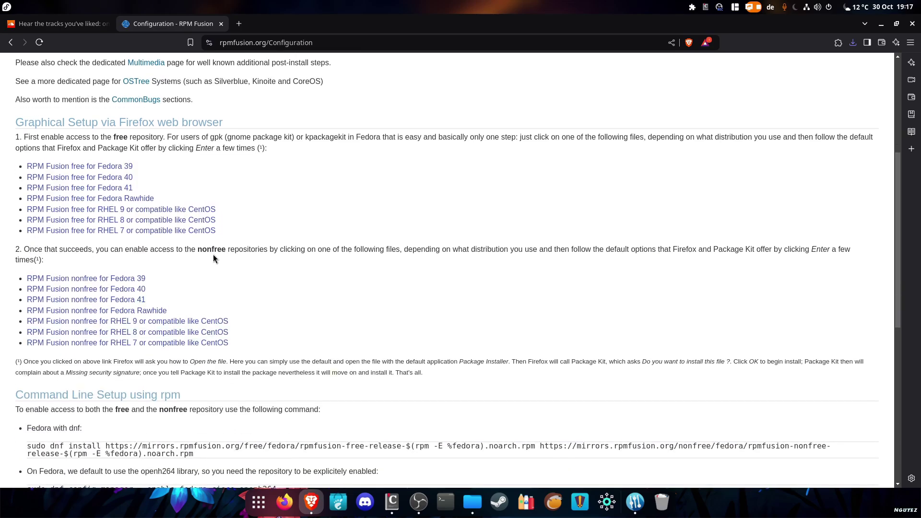
{"action": "left_click", "coordinate": [115, 290]}
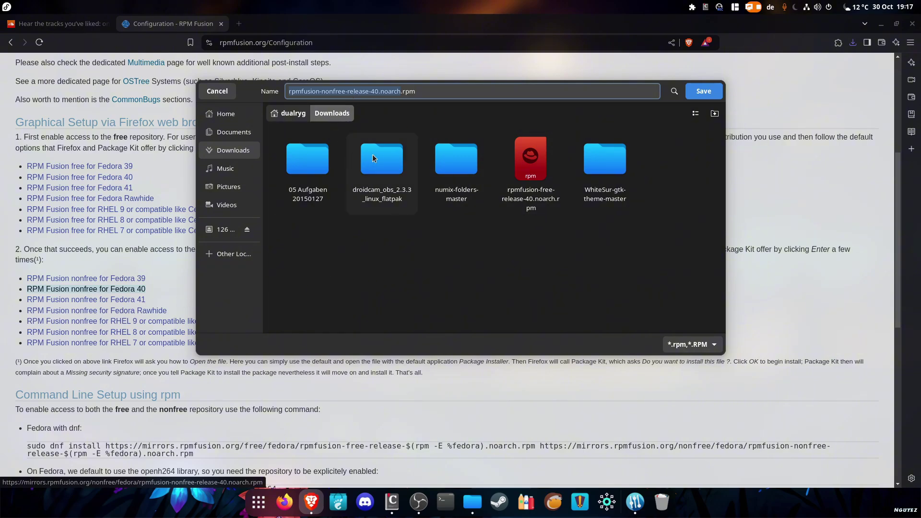
Save and install rpmfusion-nonfree-release-40 through Software, then close Software and scroll back up
{"action": "left_click", "coordinate": [705, 93]}
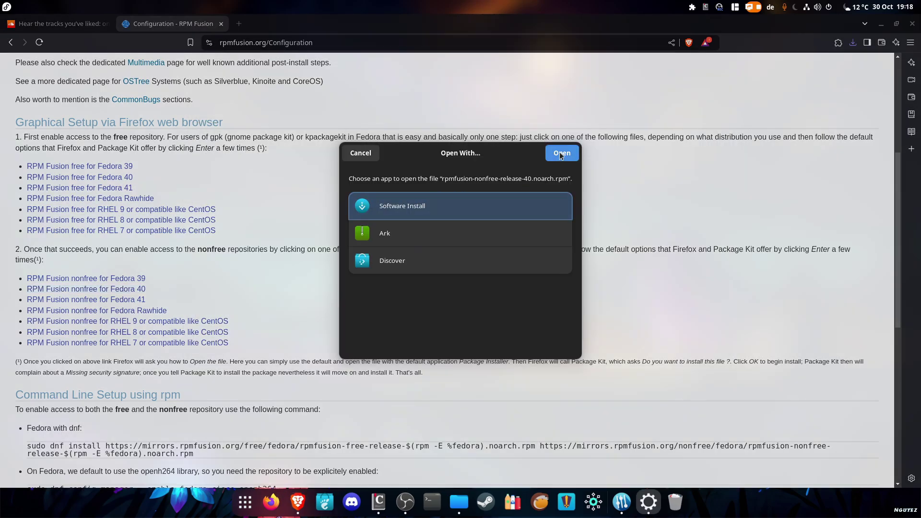
{"action": "left_click", "coordinate": [561, 153]}
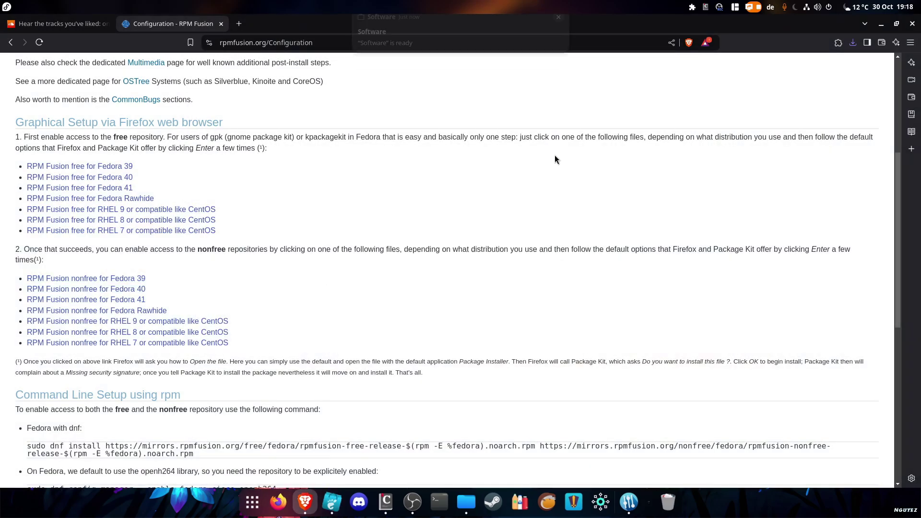
{"action": "left_click", "coordinate": [339, 502]}
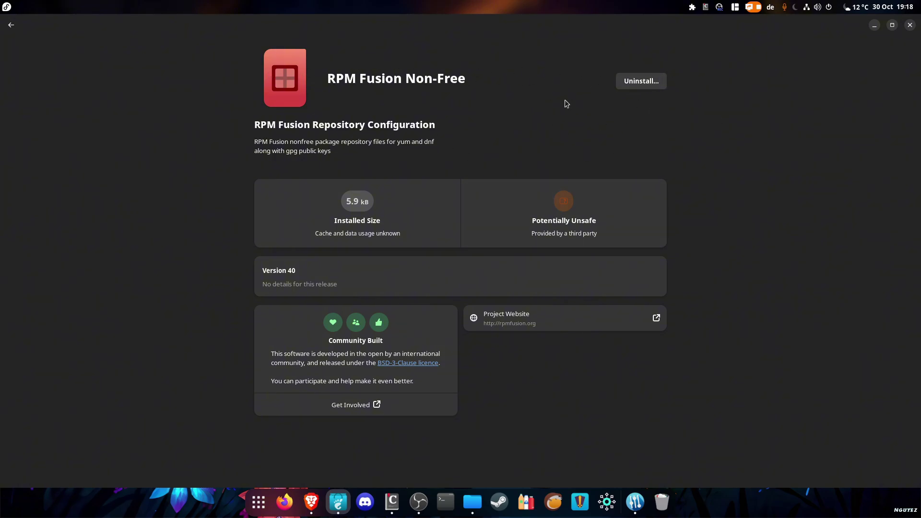
{"action": "left_click", "coordinate": [910, 25]}
{"action": "scroll", "coordinate": [388, 360], "scroll_direction": "up", "scroll_amount": 4}
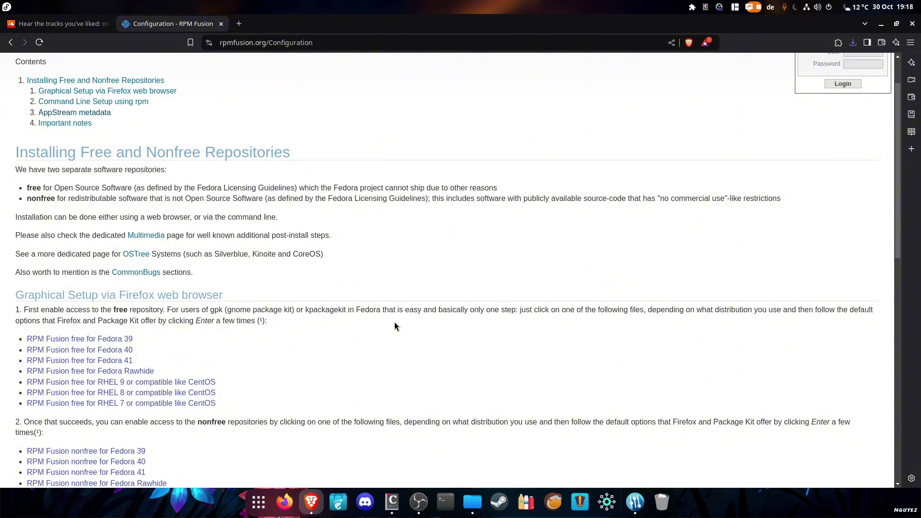
Scroll back up the RPM Fusion configuration page in Brave
{"action": "scroll", "coordinate": [395, 322], "scroll_direction": "up", "scroll_amount": 2}
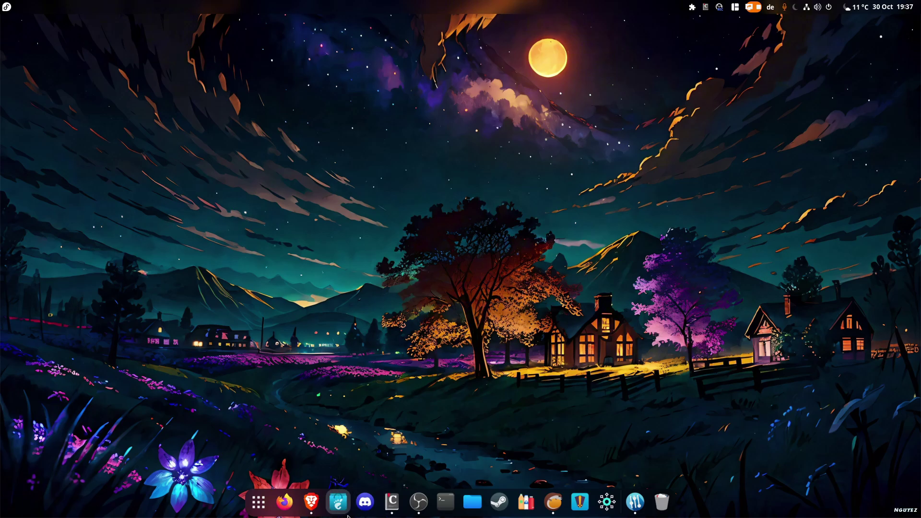
Open GNOME Software from the dock, browse the ArcMenu app list, then dismiss the menu
{"action": "left_click", "coordinate": [338, 501]}
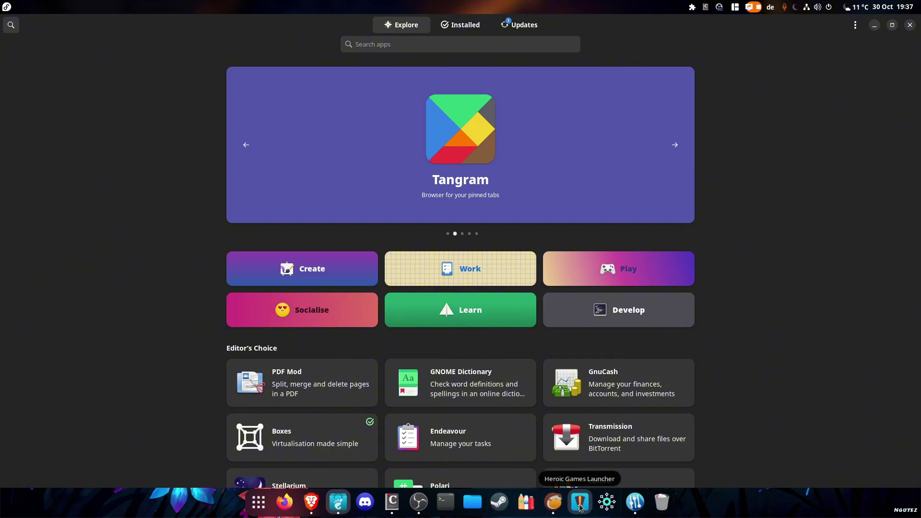
{"action": "key", "text": "super+a"}
{"action": "left_click", "coordinate": [7, 7]}
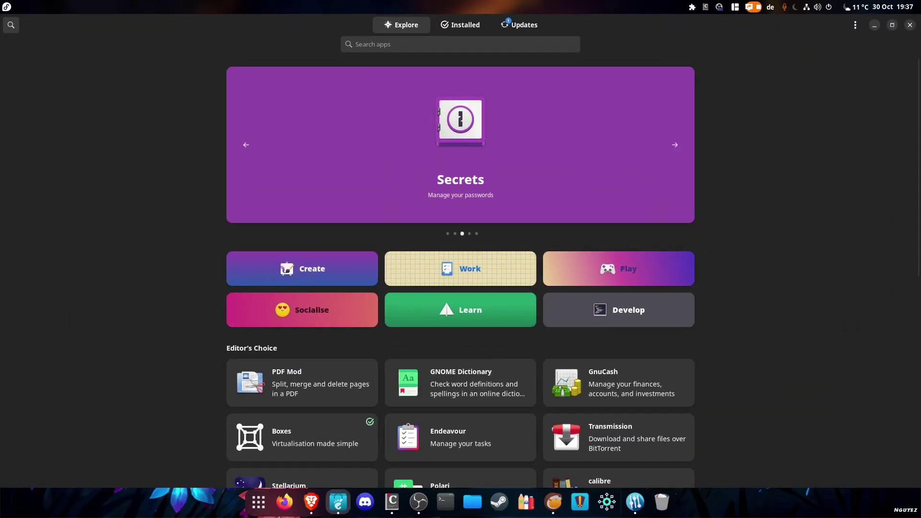
{"action": "scroll", "coordinate": [86, 151], "scroll_direction": "down", "scroll_amount": 5}
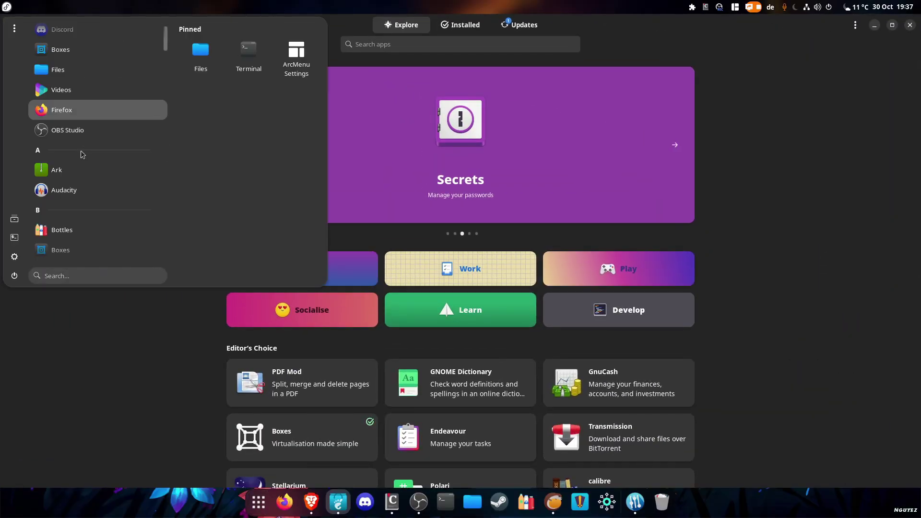
{"action": "scroll", "coordinate": [86, 153], "scroll_direction": "down", "scroll_amount": 10}
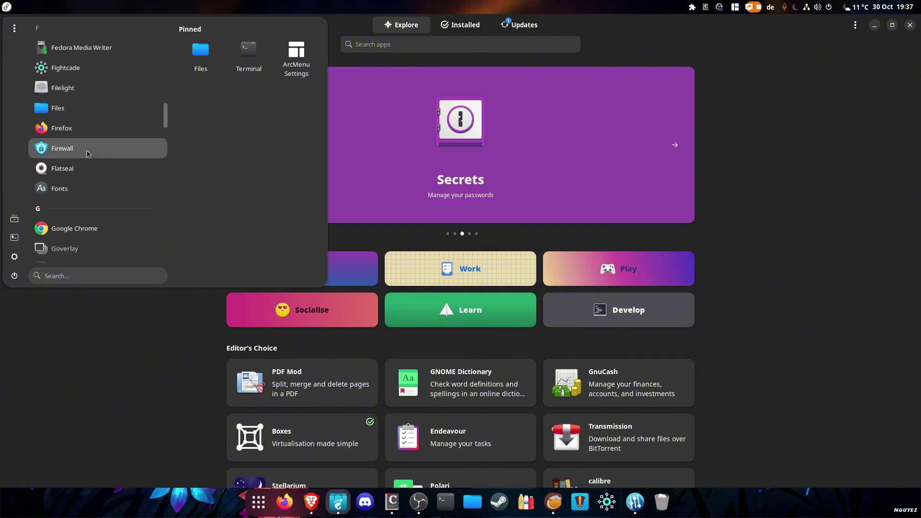
{"action": "scroll", "coordinate": [87, 154], "scroll_direction": "down", "scroll_amount": 10}
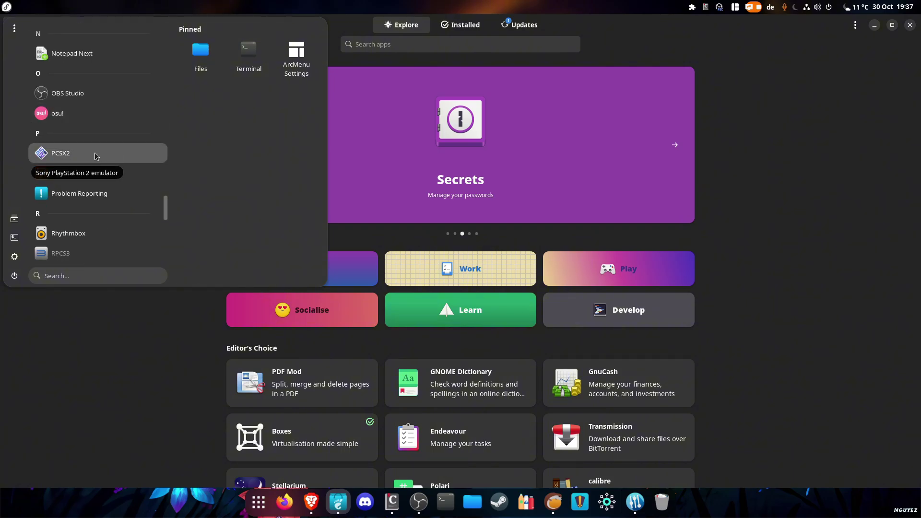
{"action": "scroll", "coordinate": [72, 166], "scroll_direction": "down", "scroll_amount": 3}
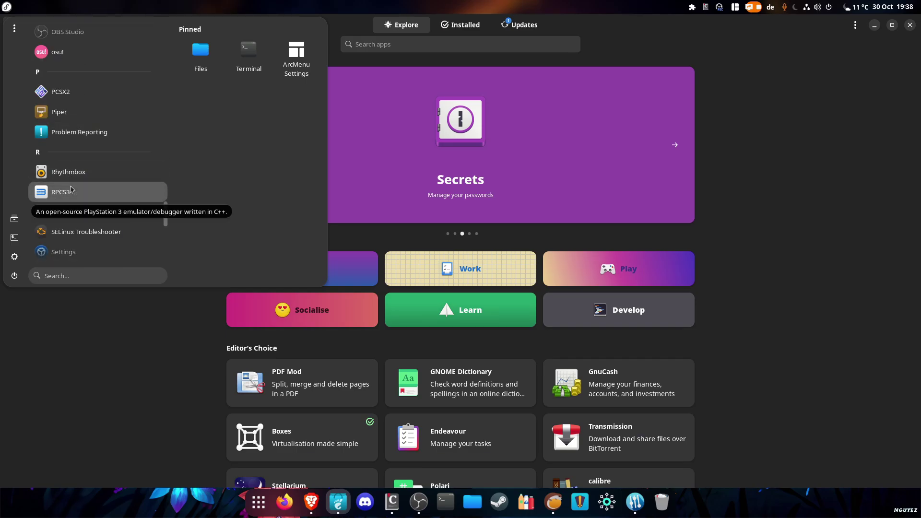
{"action": "left_click", "coordinate": [766, 278]}
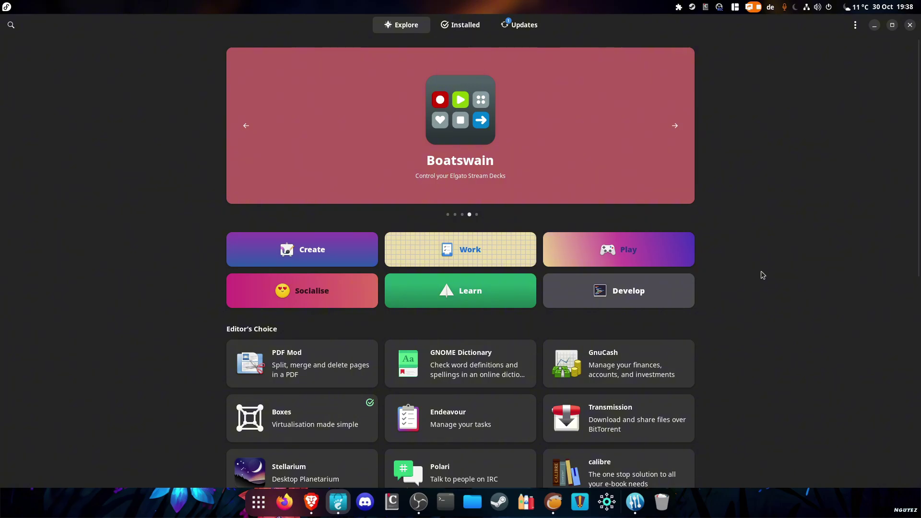
{"action": "left_click", "coordinate": [11, 25]}
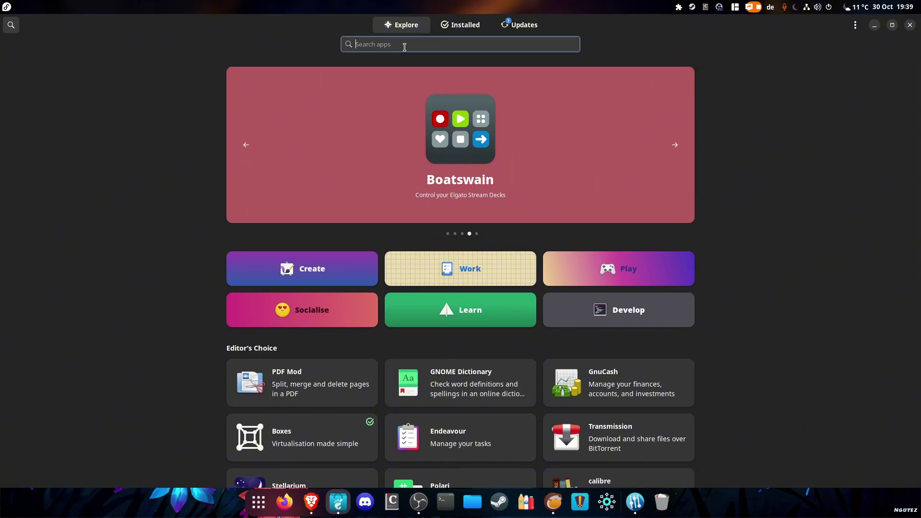
{"action": "type", "text": "corectrl"}
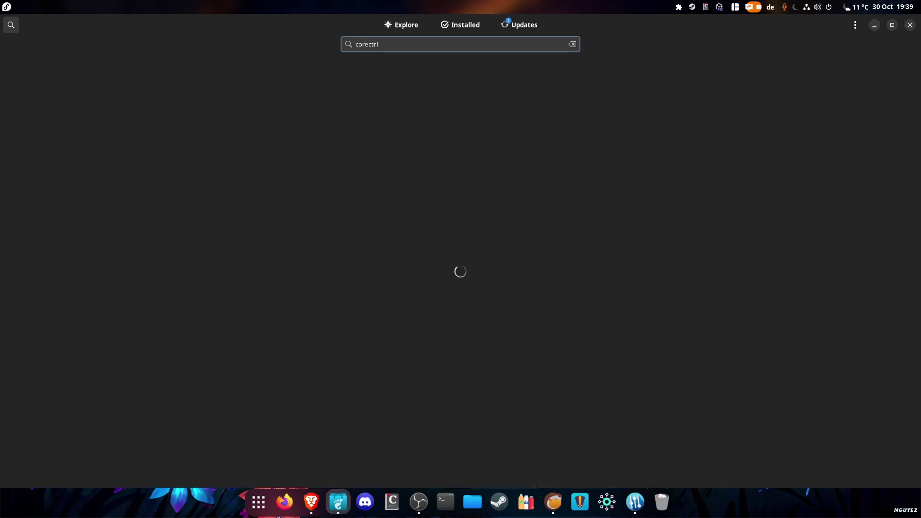
{"action": "key", "text": "Return"}
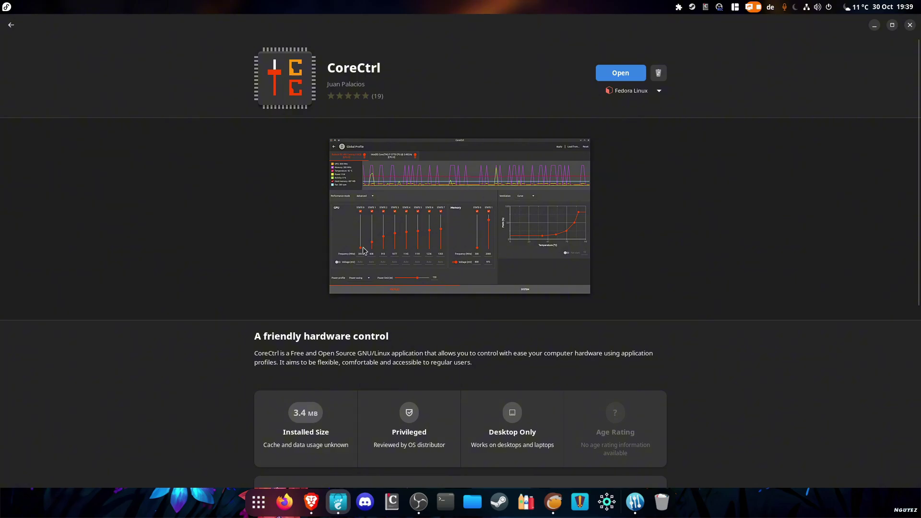
{"action": "scroll", "coordinate": [446, 234], "scroll_direction": "down", "scroll_amount": 3}
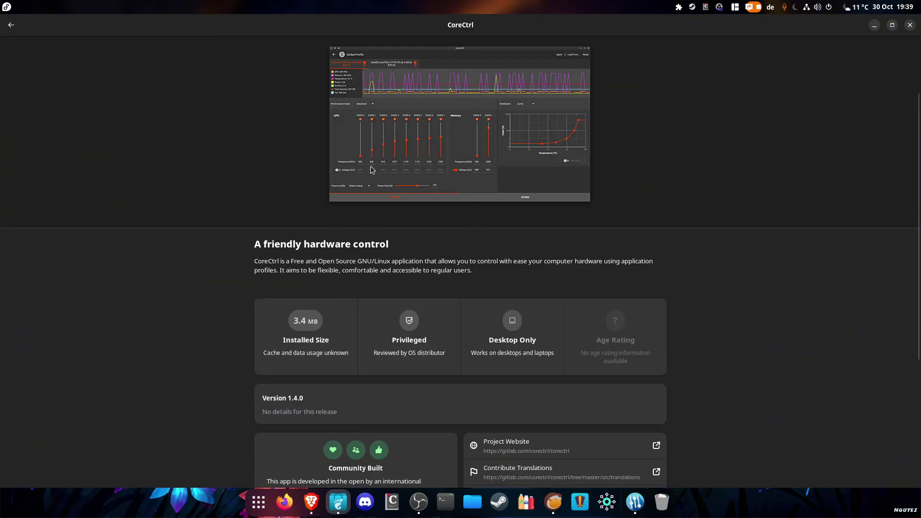
{"action": "scroll", "coordinate": [456, 261], "scroll_direction": "up", "scroll_amount": 3}
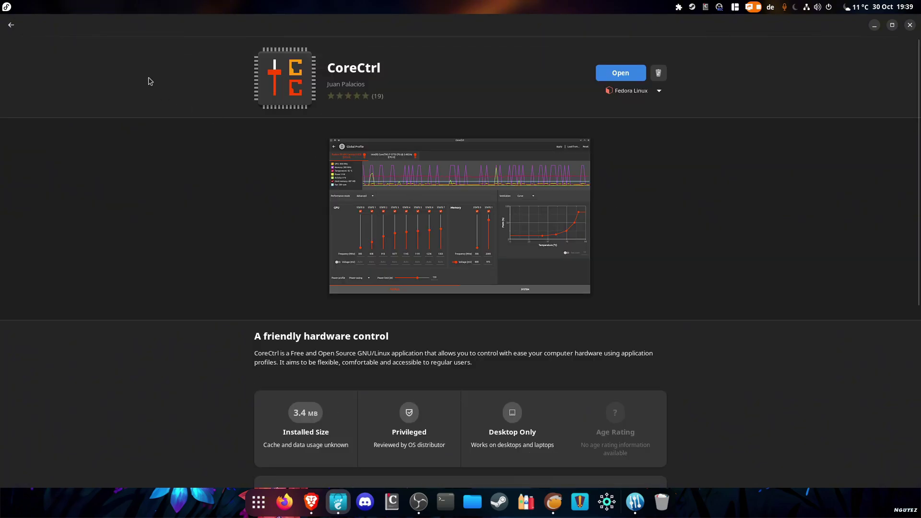
{"action": "left_click", "coordinate": [12, 25]}
{"action": "double_click", "coordinate": [481, 49]}
{"action": "key", "text": "BackSpace"}
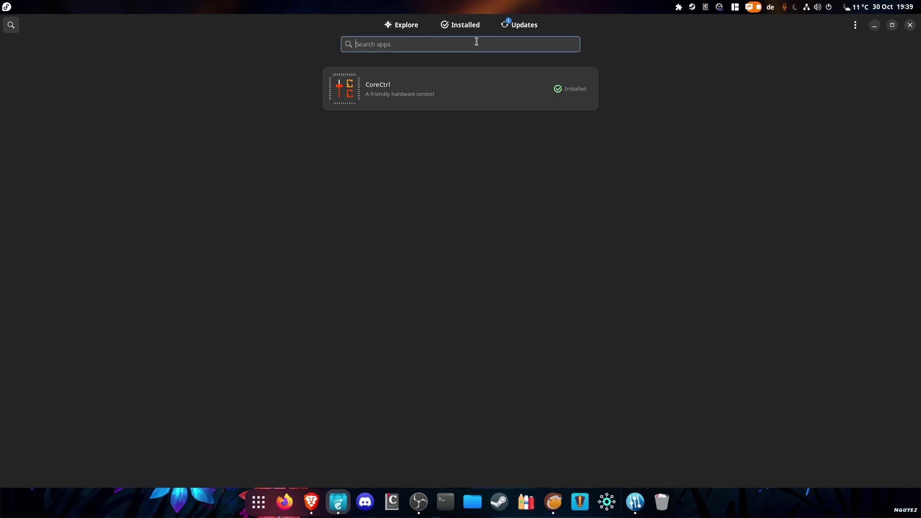
{"action": "type", "text": "green"}
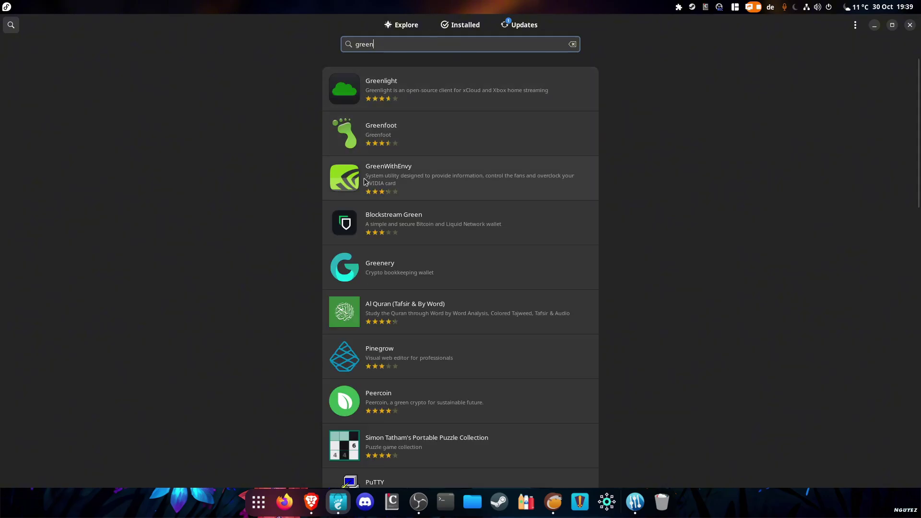
{"action": "left_click", "coordinate": [356, 184]}
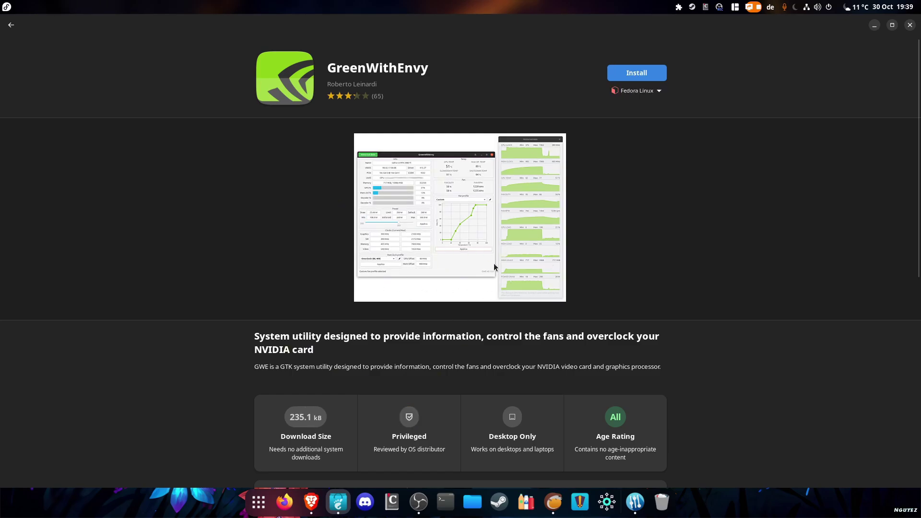
{"action": "scroll", "coordinate": [552, 273], "scroll_direction": "down", "scroll_amount": 5}
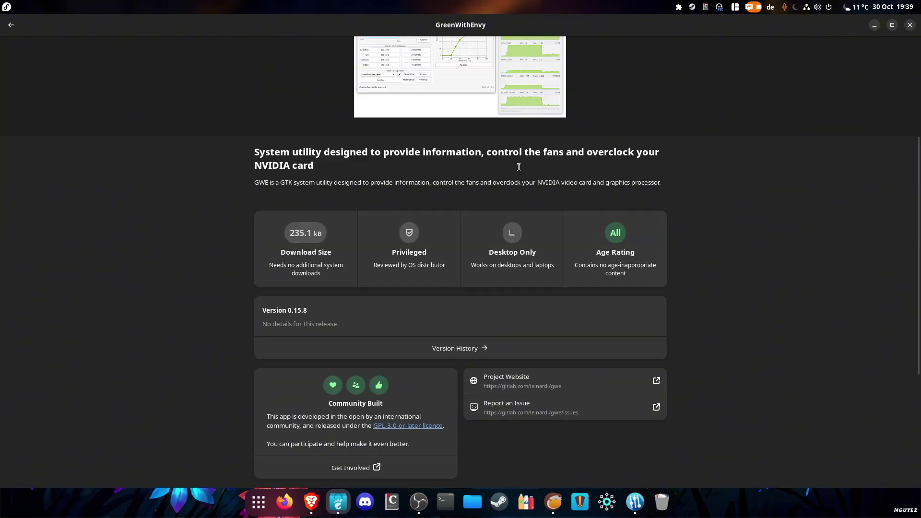
{"action": "scroll", "coordinate": [528, 244], "scroll_direction": "up", "scroll_amount": 5}
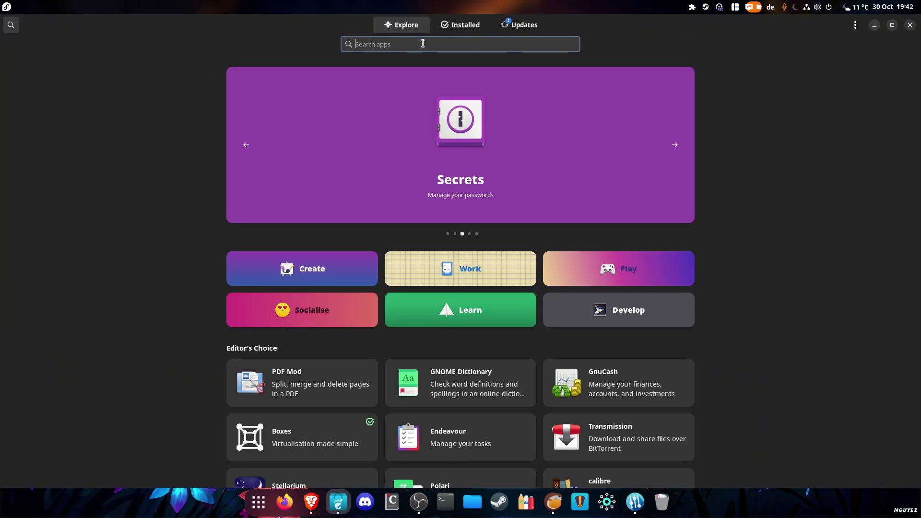
Search the store, open GOverlay's details page, and flip through its screenshots
{"action": "type", "text": "boxes"}
{"action": "left_click", "coordinate": [375, 105]}
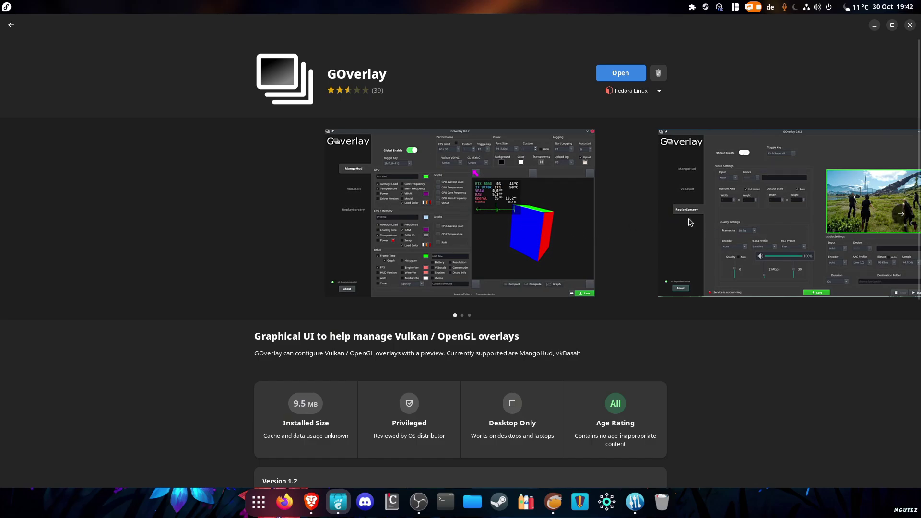
{"action": "left_click", "coordinate": [901, 214]}
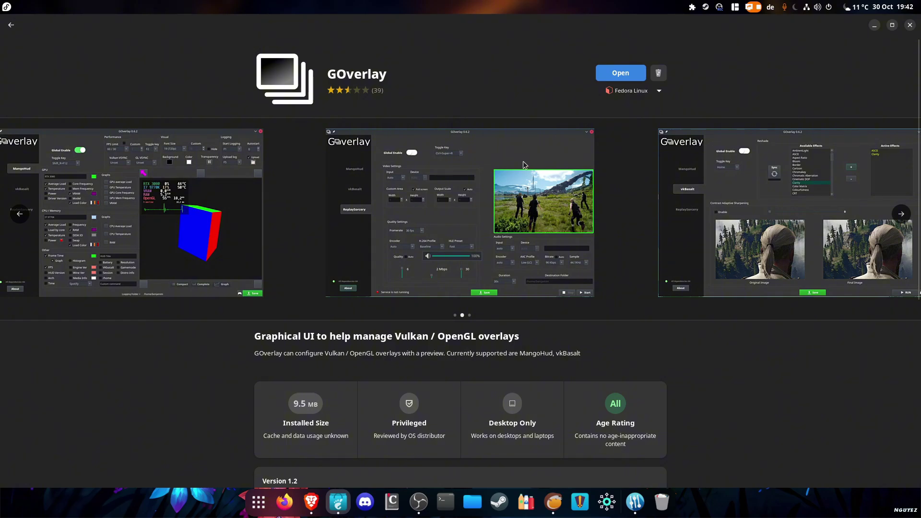
{"action": "left_click", "coordinate": [19, 214]}
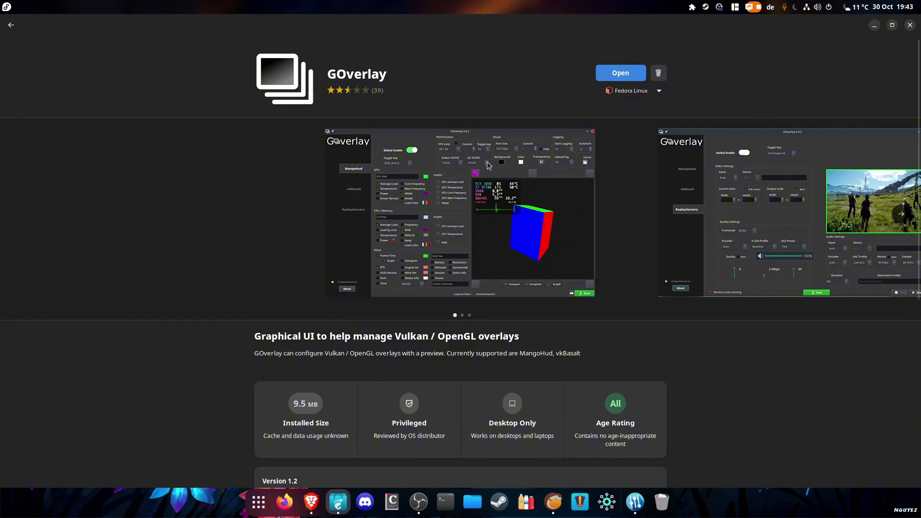
Launch GOverlay and set its FPS limits, enabling 60 FPS and keeping 165 FPS
{"action": "left_click", "coordinate": [611, 75]}
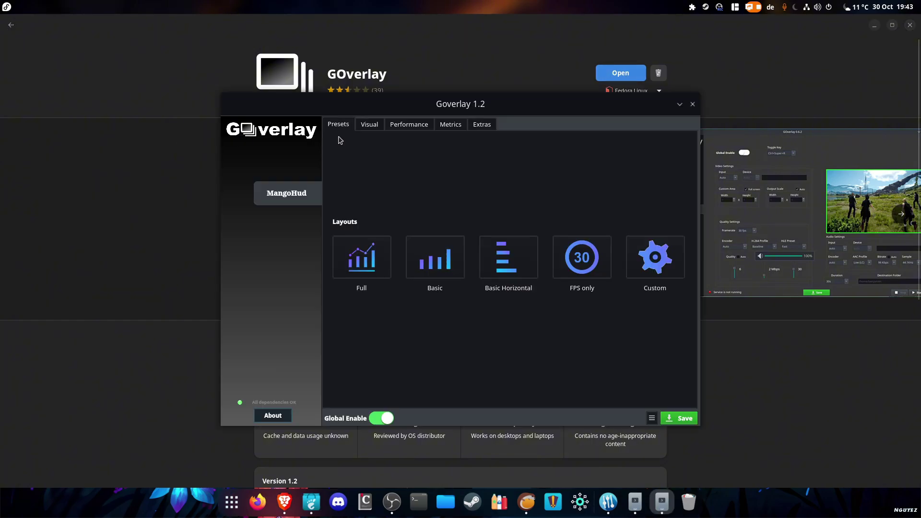
{"action": "left_click", "coordinate": [433, 136]}
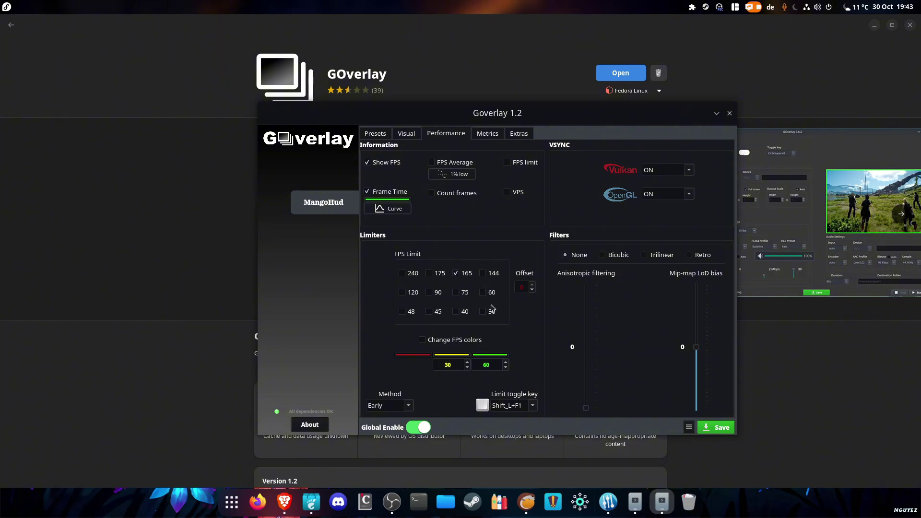
{"action": "left_click", "coordinate": [456, 277]}
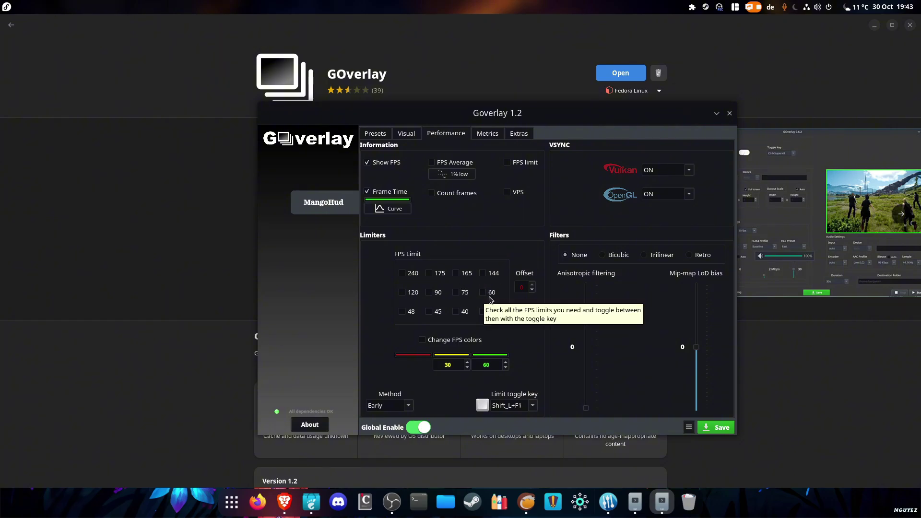
{"action": "left_click", "coordinate": [490, 297]}
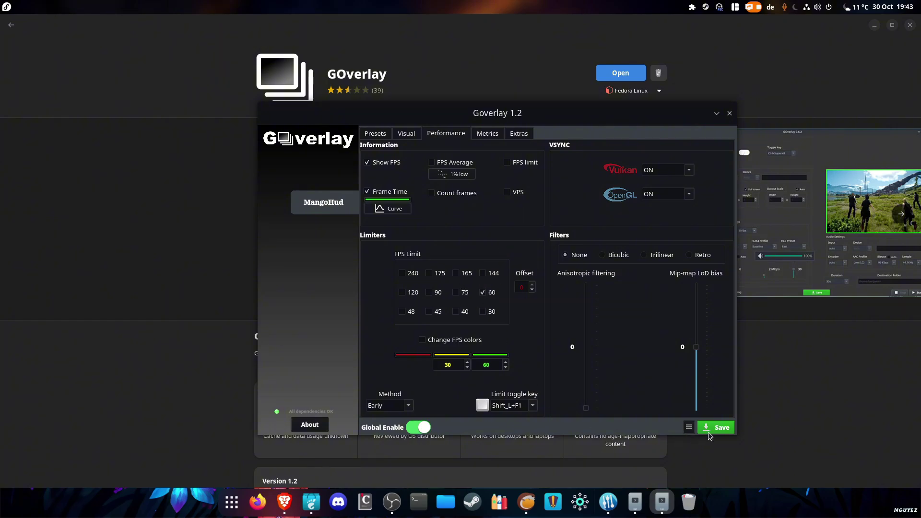
{"action": "left_click", "coordinate": [459, 276]}
Review GOverlay's GPU/CPU metrics (GPU name 6500XT), system info, Visual and Presets tabs
{"action": "left_click", "coordinate": [487, 134]}
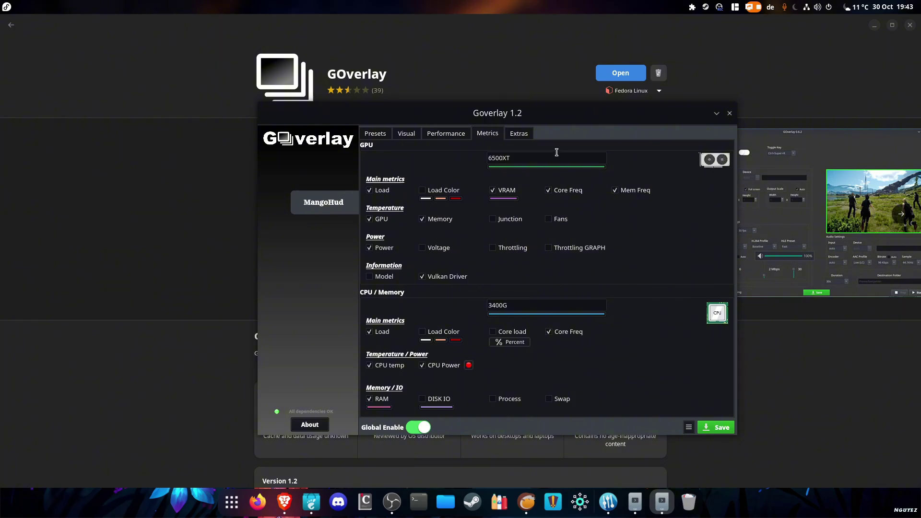
{"action": "left_click", "coordinate": [543, 155]}
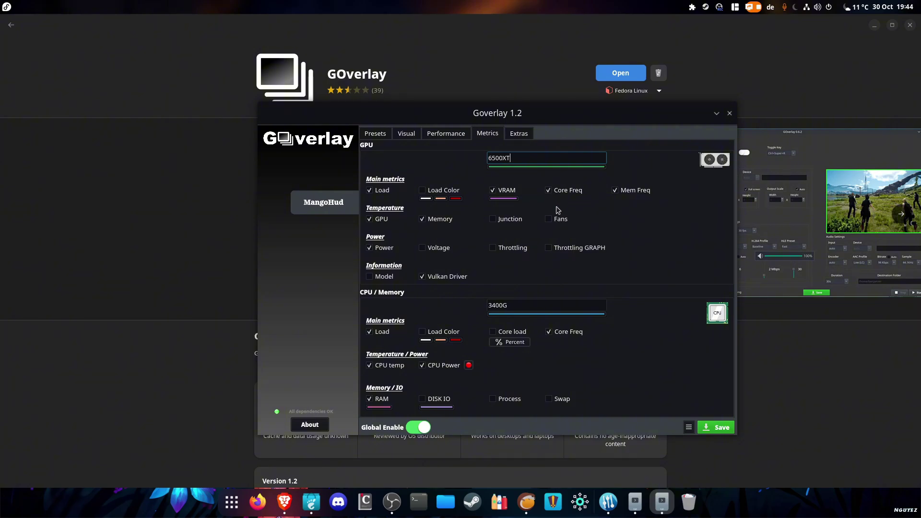
{"action": "left_click", "coordinate": [524, 139]}
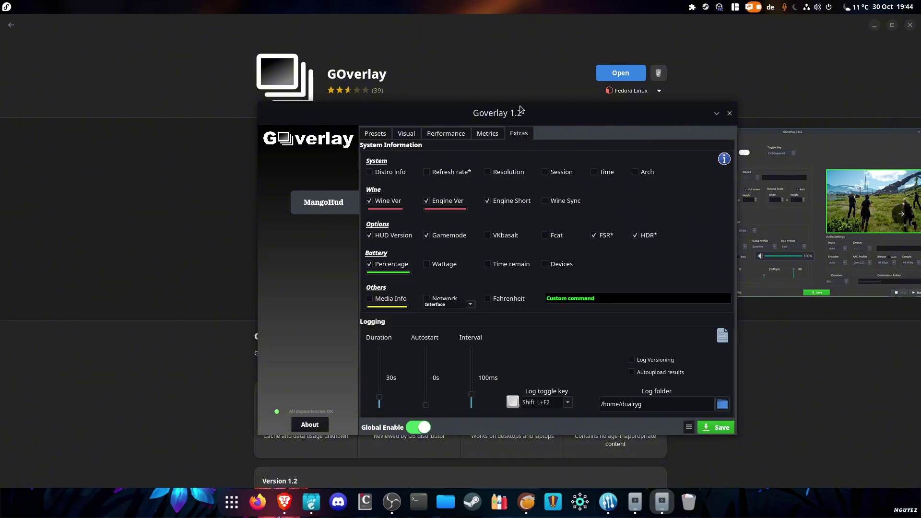
{"action": "left_click_drag", "start_coordinate": [521, 109], "coordinate": [547, 86]}
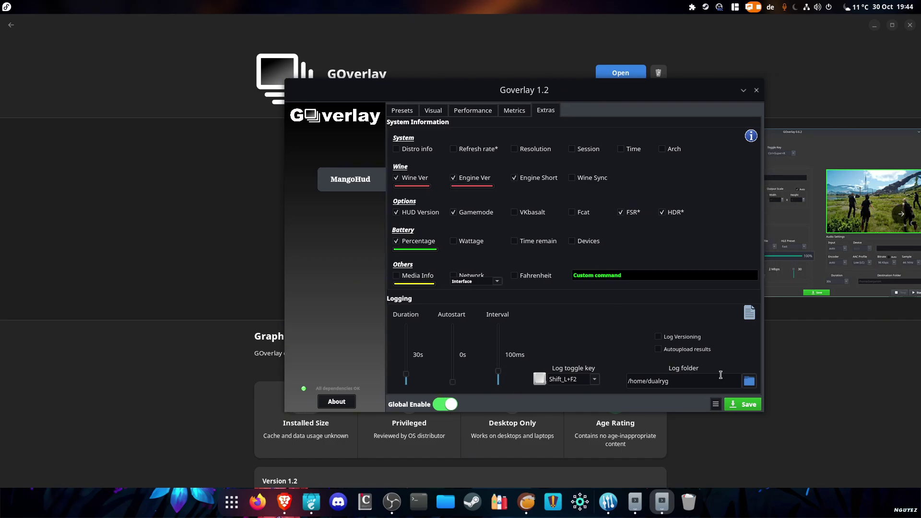
{"action": "left_click", "coordinate": [432, 111]}
{"action": "left_click", "coordinate": [404, 112]}
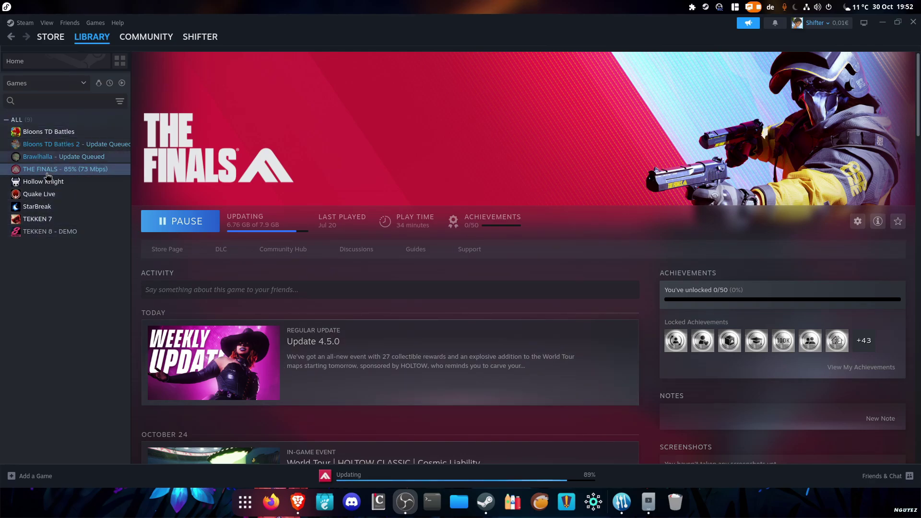
Open Steam Settings on the Downloads page and scroll to Shader Pre-Caching
{"action": "left_click", "coordinate": [12, 24]}
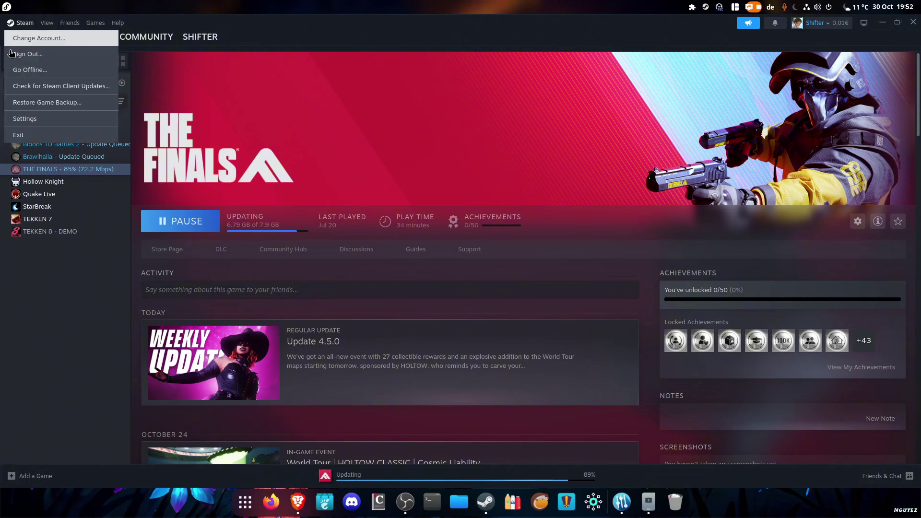
{"action": "left_click", "coordinate": [36, 120]}
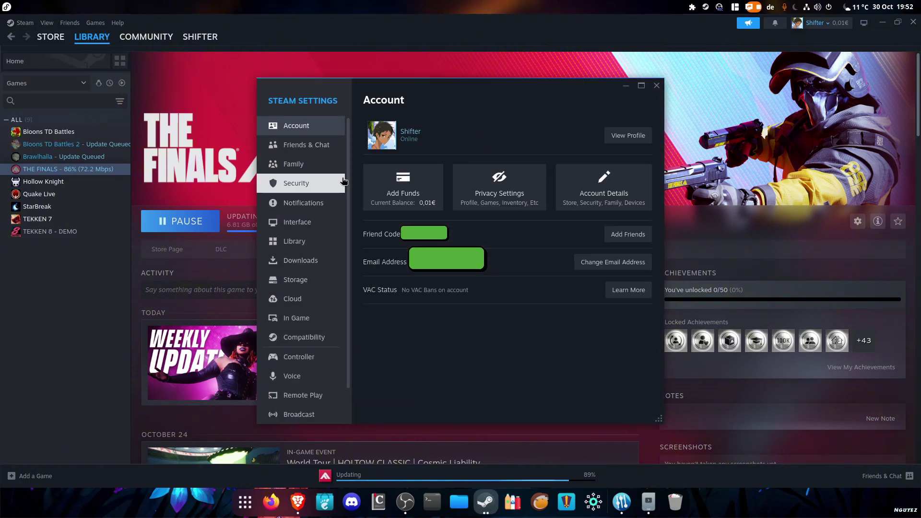
{"action": "left_click", "coordinate": [303, 267]}
{"action": "scroll", "coordinate": [372, 288], "scroll_direction": "down", "scroll_amount": 2}
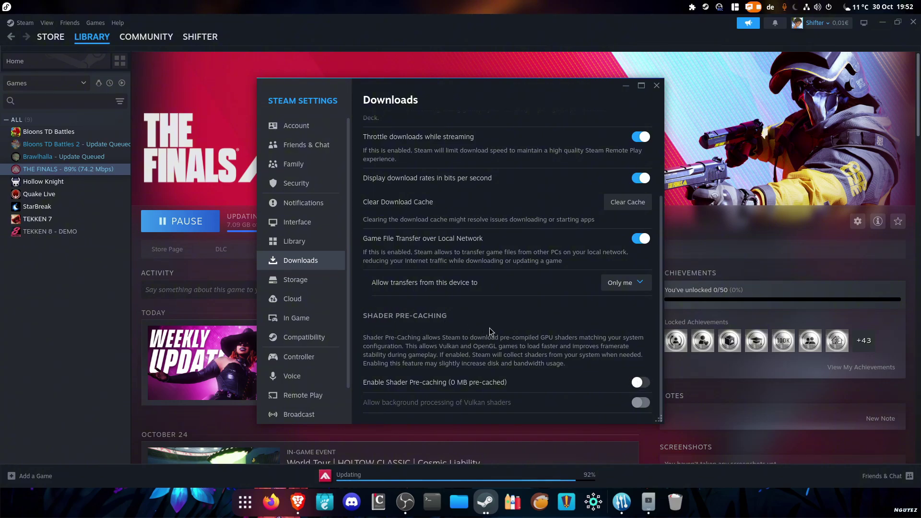
In Steam's Compatibility settings, keep Proton 9.0-3 for running other titles
{"action": "left_click", "coordinate": [308, 337]}
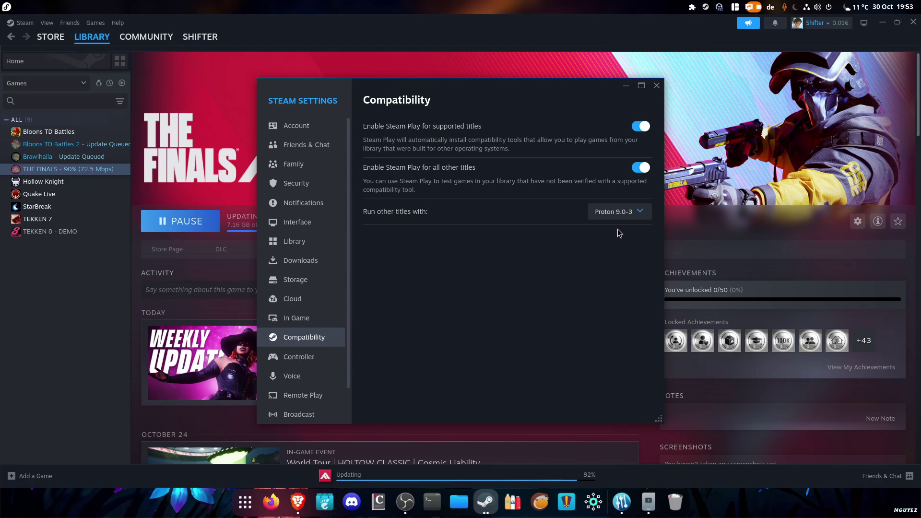
{"action": "left_click", "coordinate": [619, 211]}
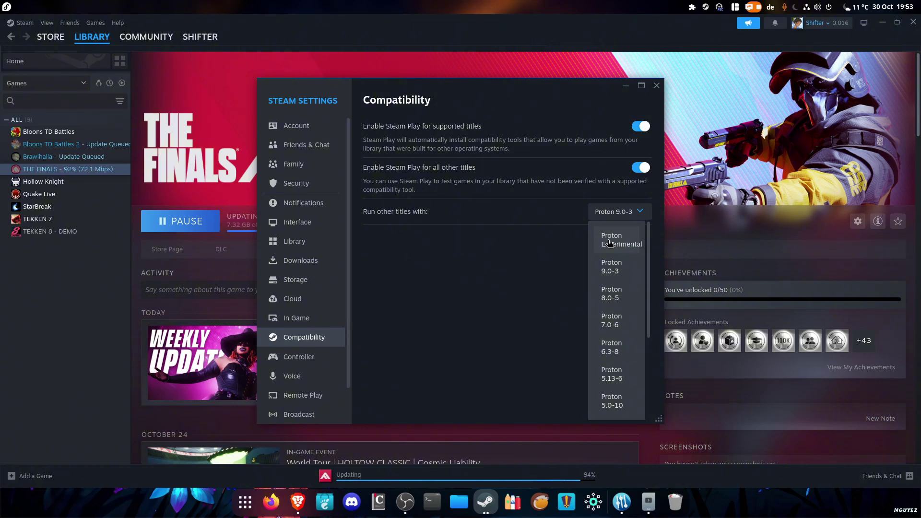
{"action": "left_click", "coordinate": [601, 266]}
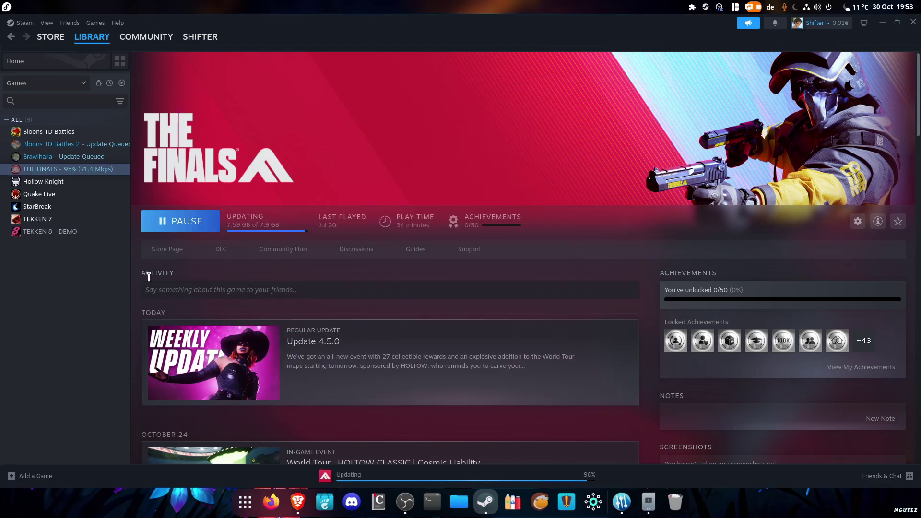
Select Bloons TD Battles' full MANGOHUD=1 gamemoderun launch options line, then close its properties
{"action": "right_click", "coordinate": [43, 131]}
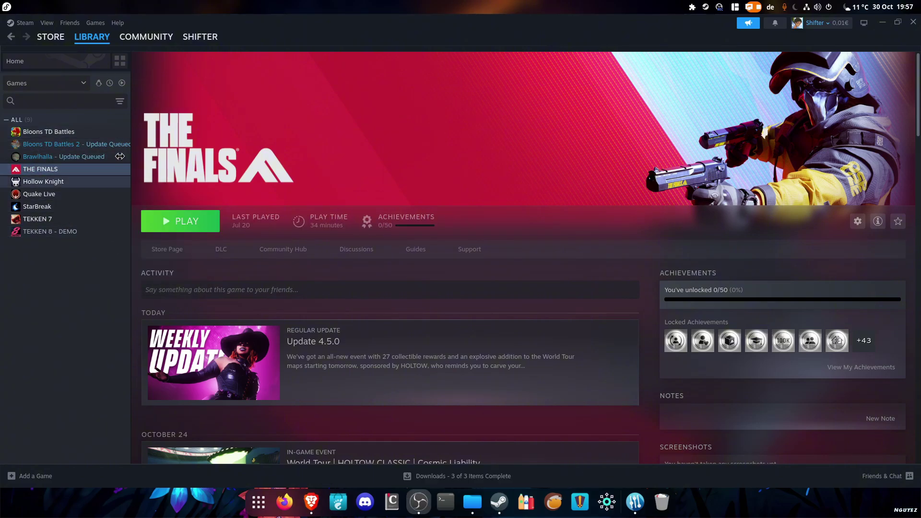
{"action": "right_click", "coordinate": [58, 133]}
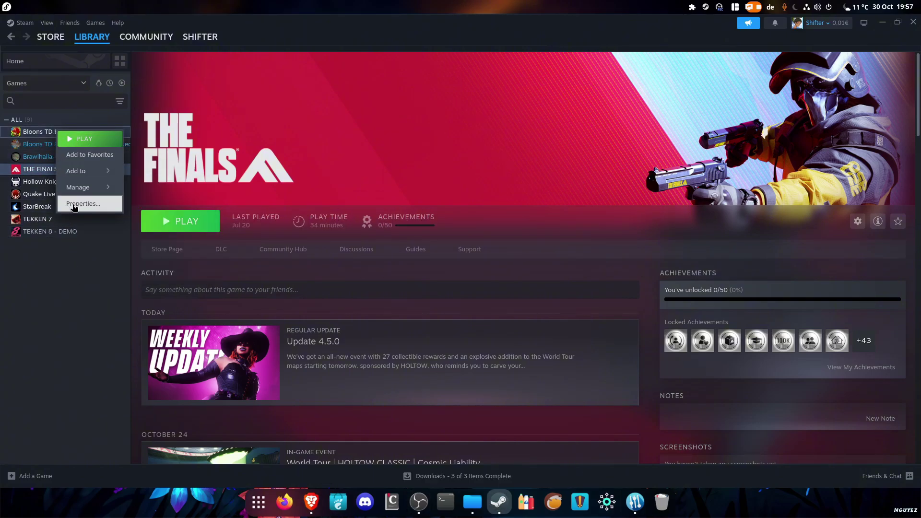
{"action": "left_click", "coordinate": [81, 217]}
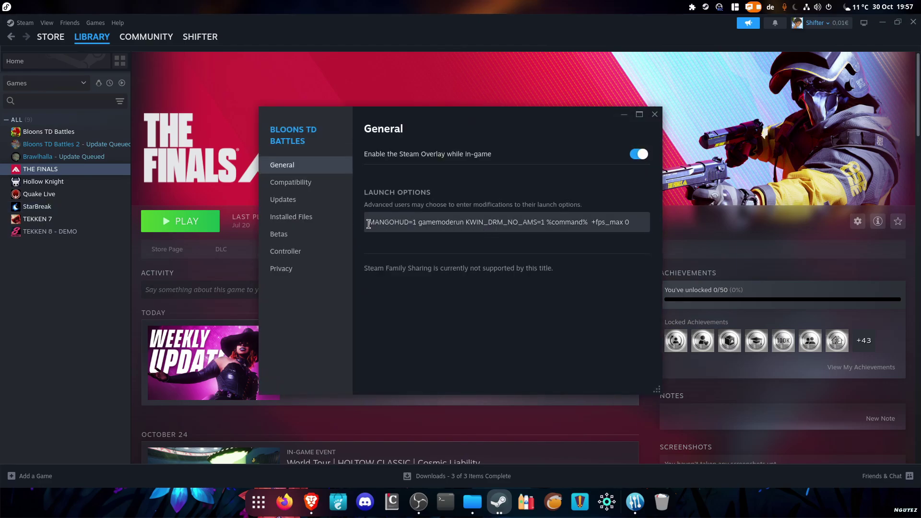
{"action": "left_click_drag", "start_coordinate": [368, 224], "coordinate": [565, 229]}
{"action": "left_click", "coordinate": [634, 224]}
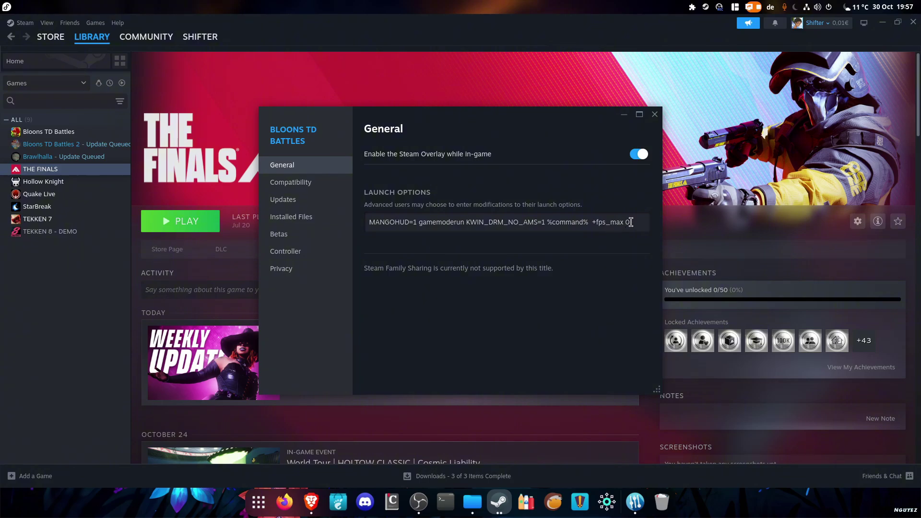
{"action": "left_click_drag", "start_coordinate": [636, 221], "coordinate": [404, 215]}
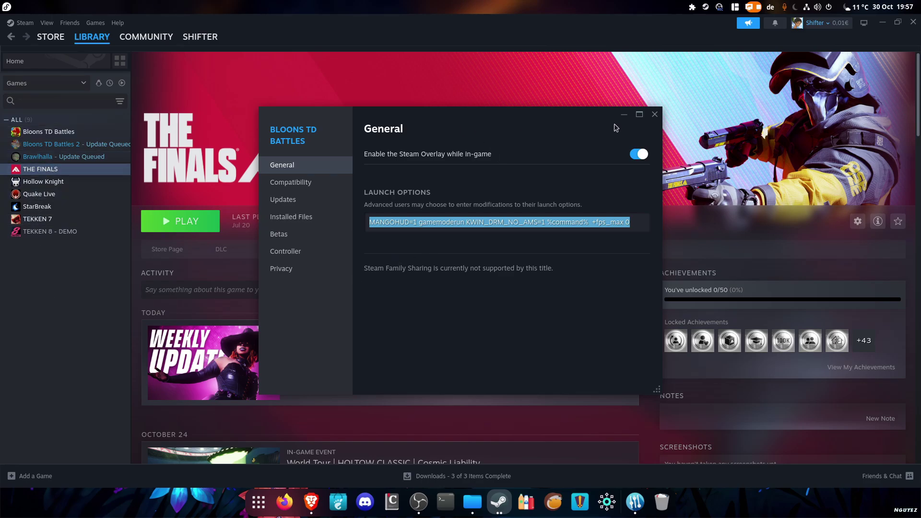
{"action": "key", "text": "Escape"}
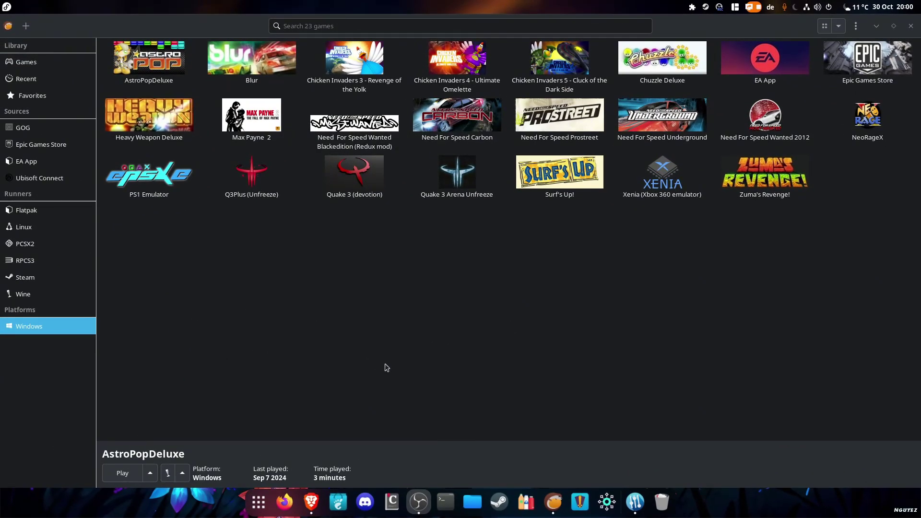
{"action": "left_click", "coordinate": [368, 355]}
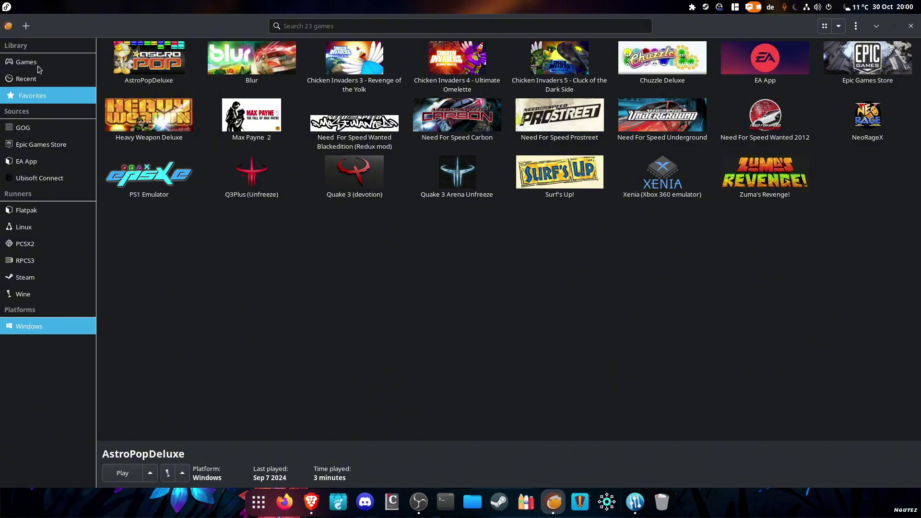
{"action": "left_click", "coordinate": [26, 26]}
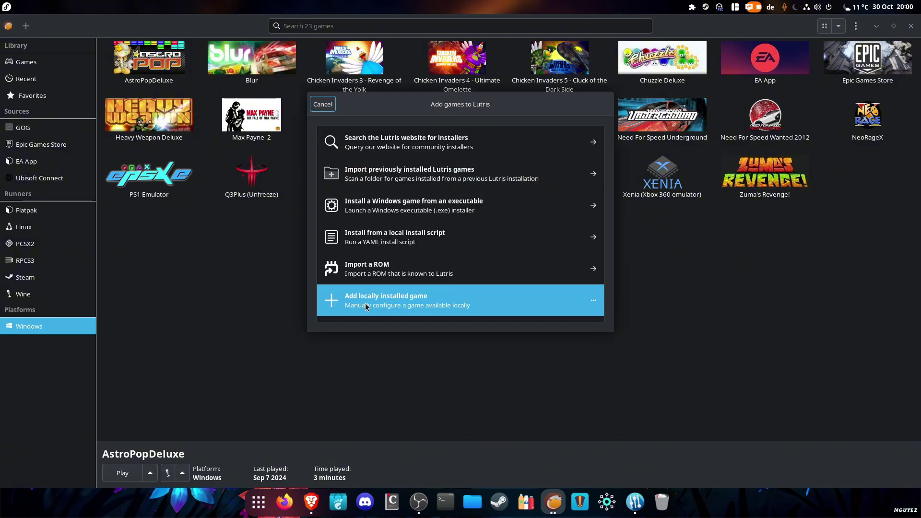
{"action": "left_click", "coordinate": [422, 311]}
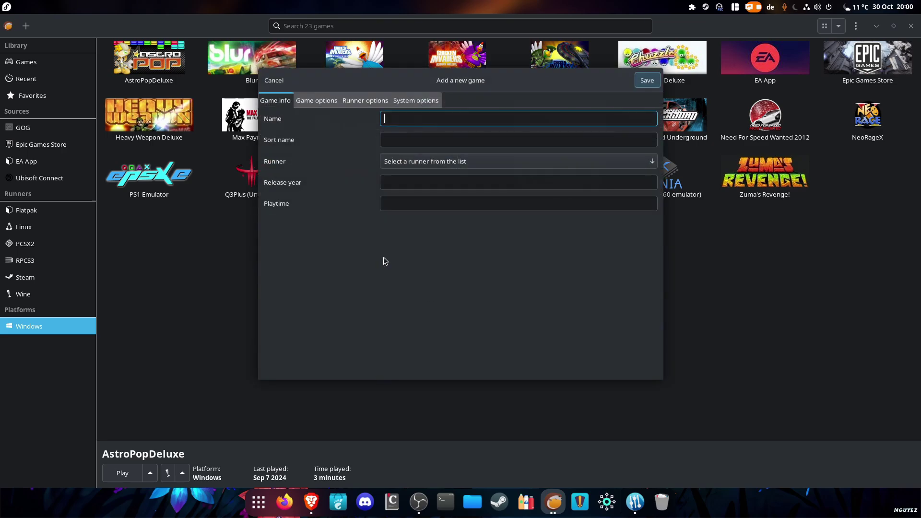
{"action": "left_click", "coordinate": [417, 167]}
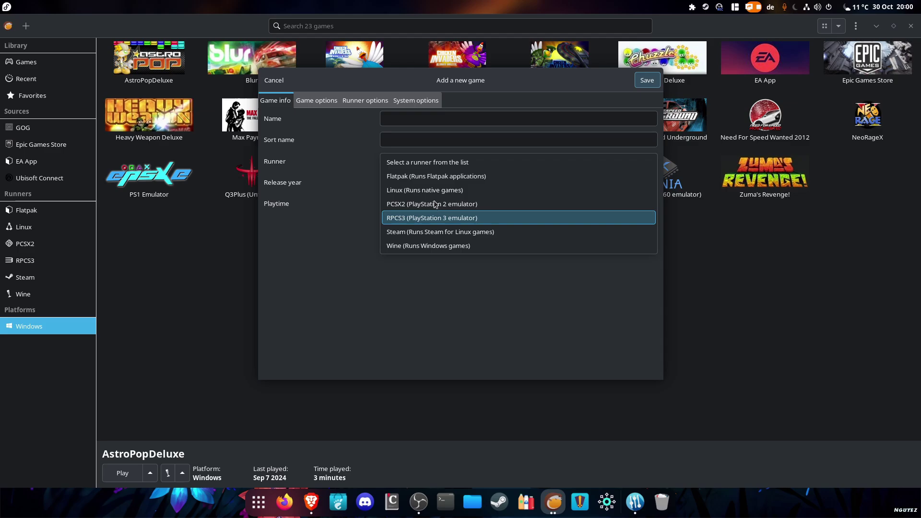
{"action": "left_click", "coordinate": [437, 286]}
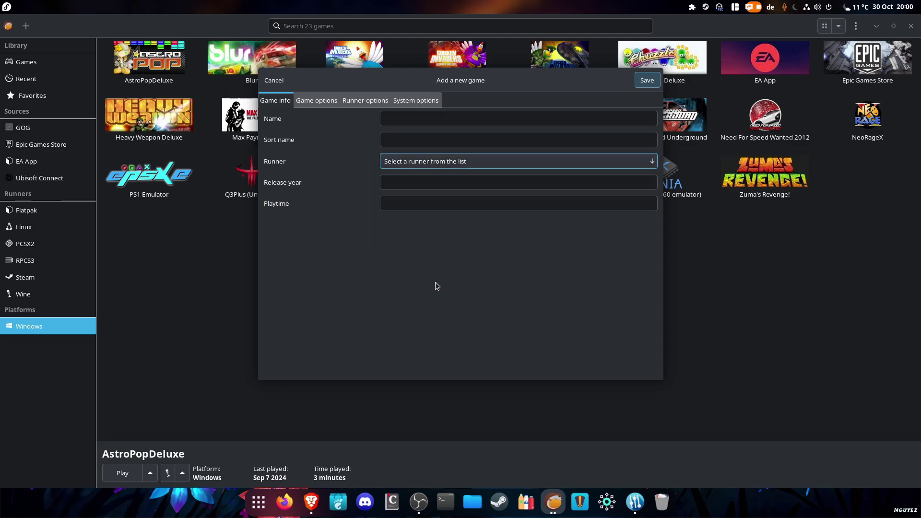
{"action": "left_click", "coordinate": [313, 100]}
{"action": "left_click", "coordinate": [363, 101]}
{"action": "left_click", "coordinate": [398, 101]}
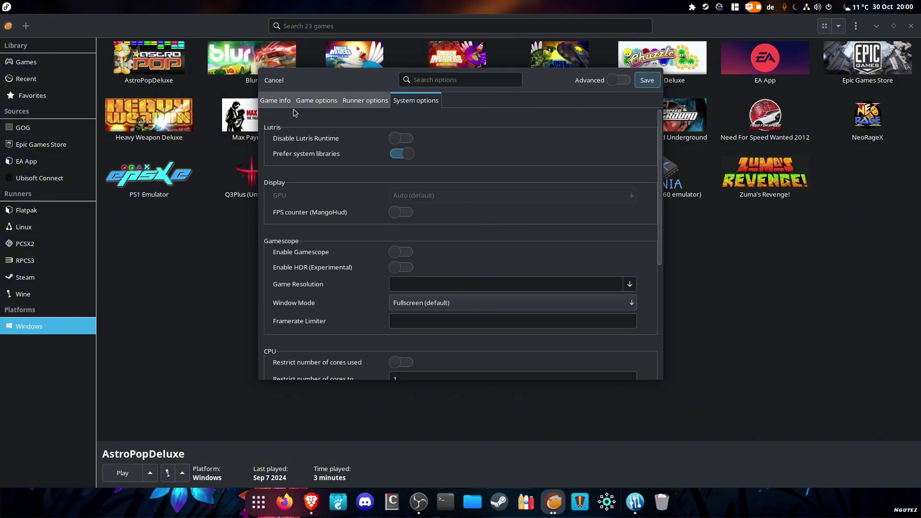
{"action": "left_click", "coordinate": [275, 81]}
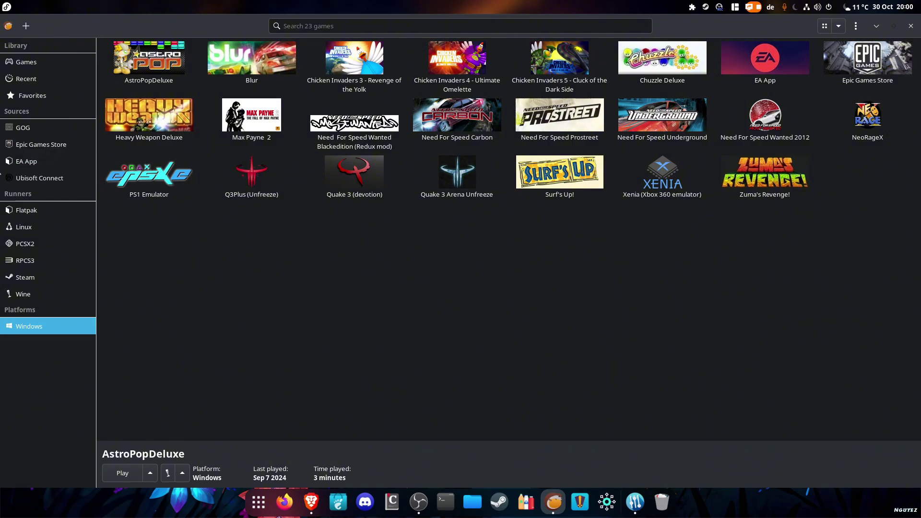
Add the Ubisoft Connect source in Lutris and choose the Latest installer
{"action": "left_click", "coordinate": [87, 178]}
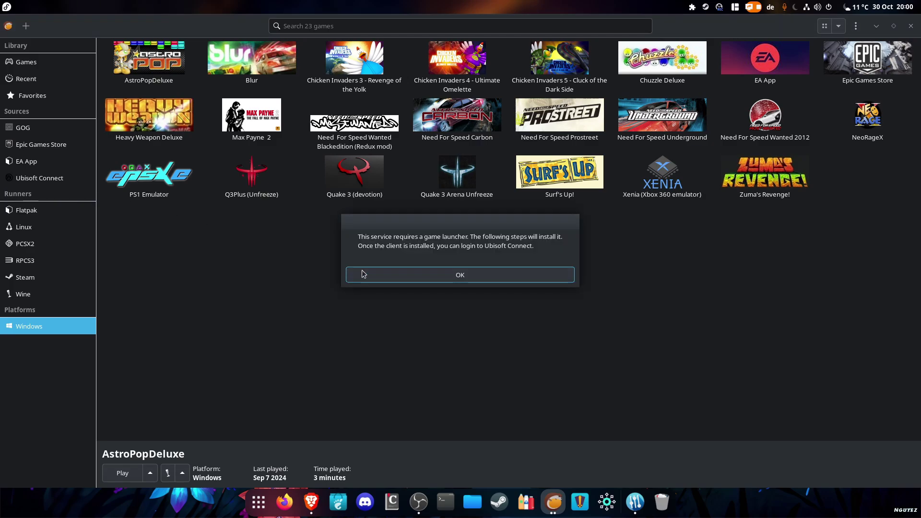
{"action": "left_click", "coordinate": [464, 280]}
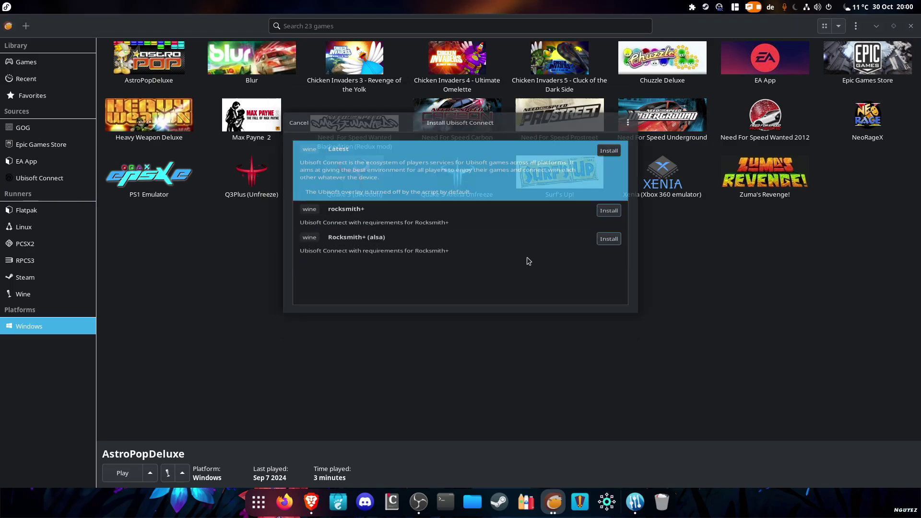
{"action": "left_click_drag", "start_coordinate": [450, 111], "coordinate": [483, 184]}
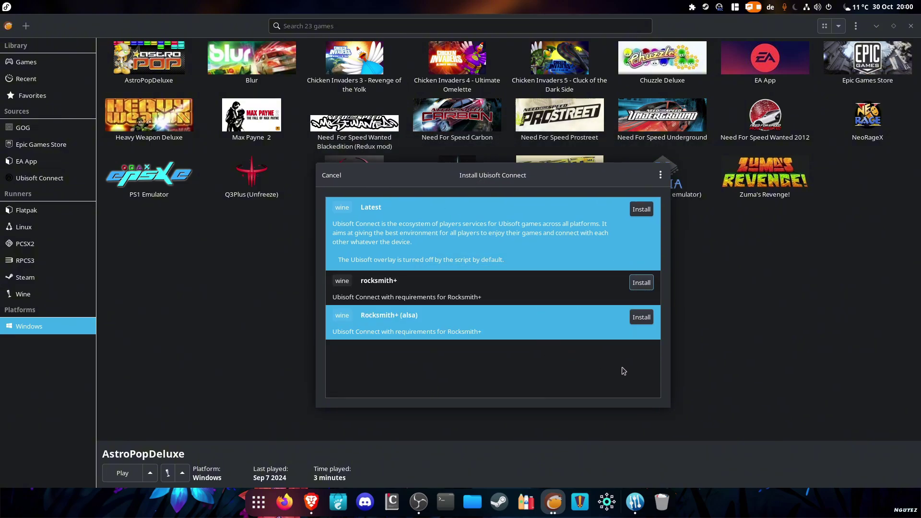
{"action": "left_click", "coordinate": [641, 209]}
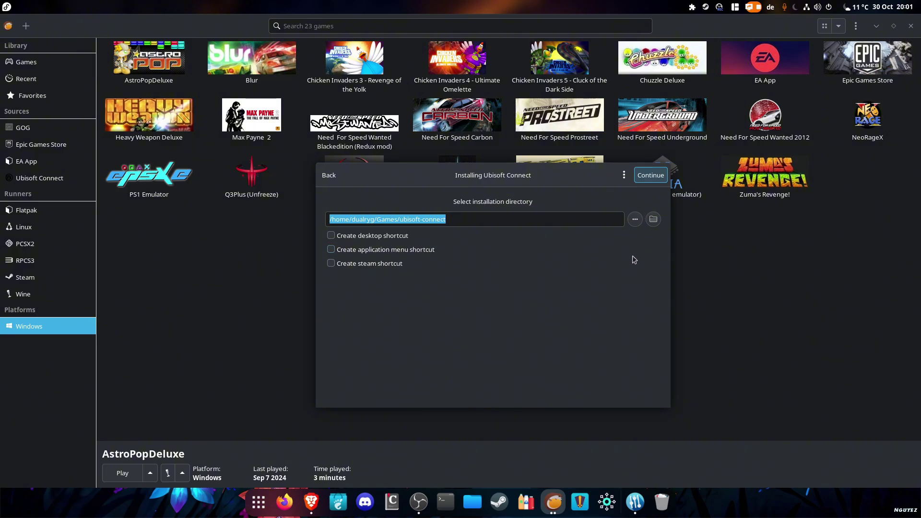
Install Ubisoft Connect to the default folder, launch it, and close the sign-in window
{"action": "left_click", "coordinate": [646, 178]}
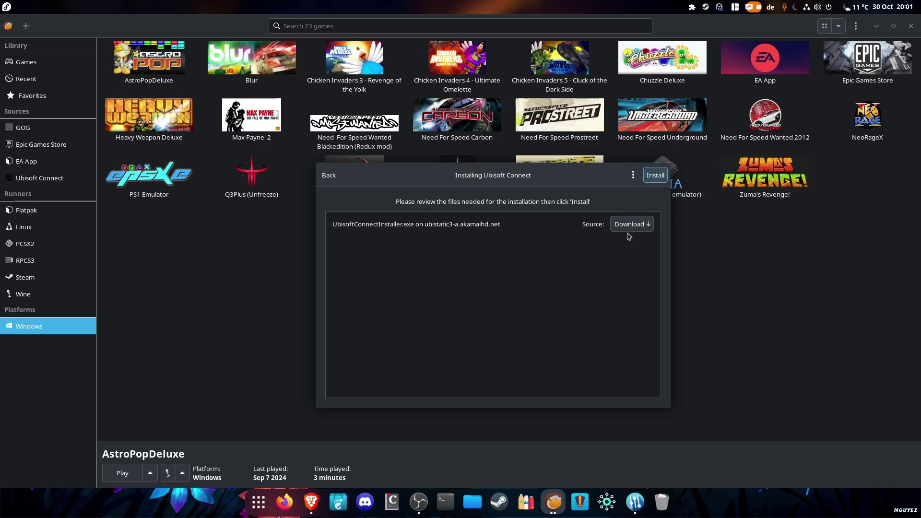
{"action": "left_click", "coordinate": [655, 176]}
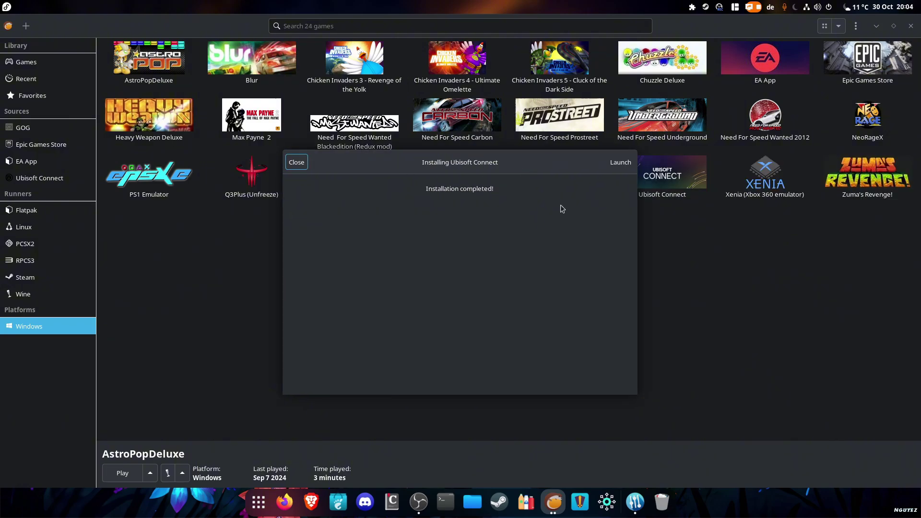
{"action": "left_click", "coordinate": [620, 163]}
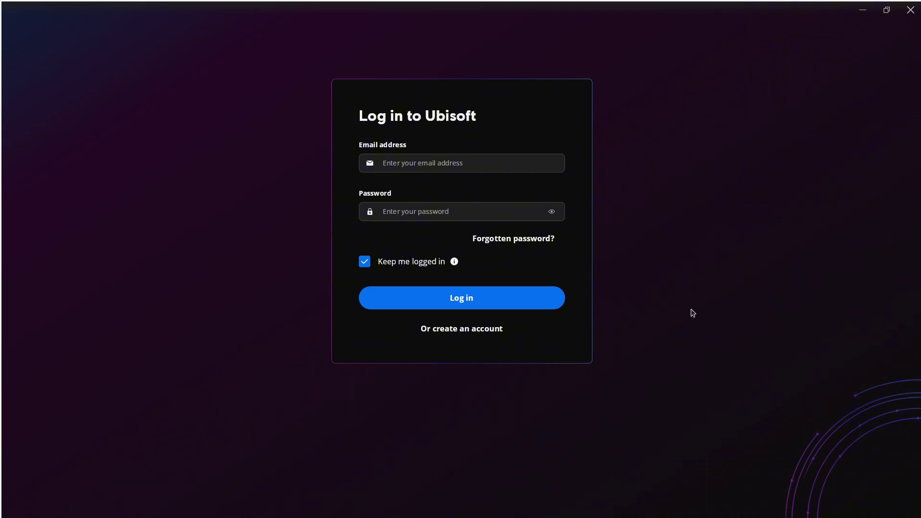
{"action": "left_click", "coordinate": [910, 10]}
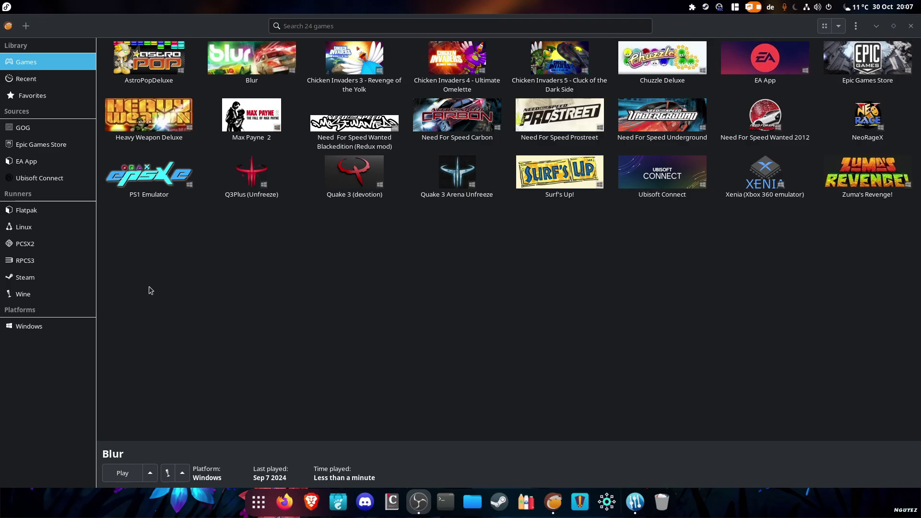
Run Auto Modellista in PCSX2 from Lutris, then quit through System > Exit
{"action": "left_click", "coordinate": [76, 244]}
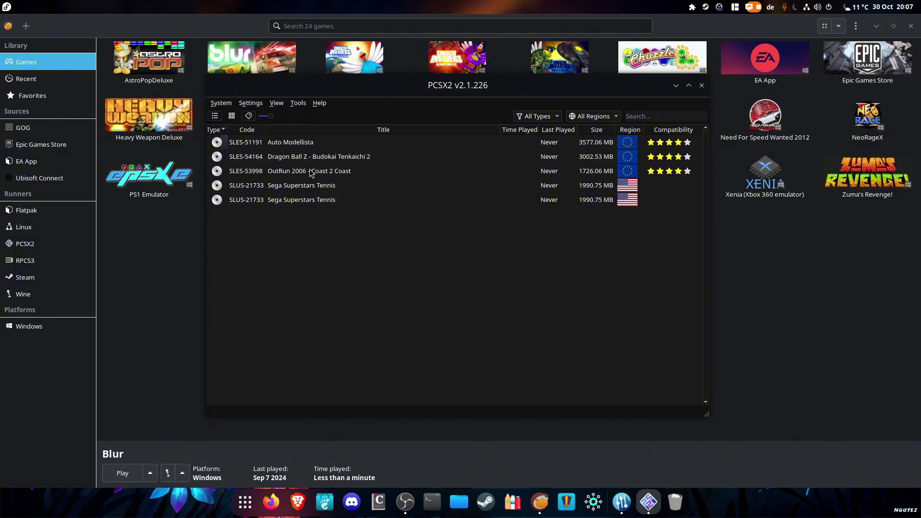
{"action": "left_click", "coordinate": [303, 143]}
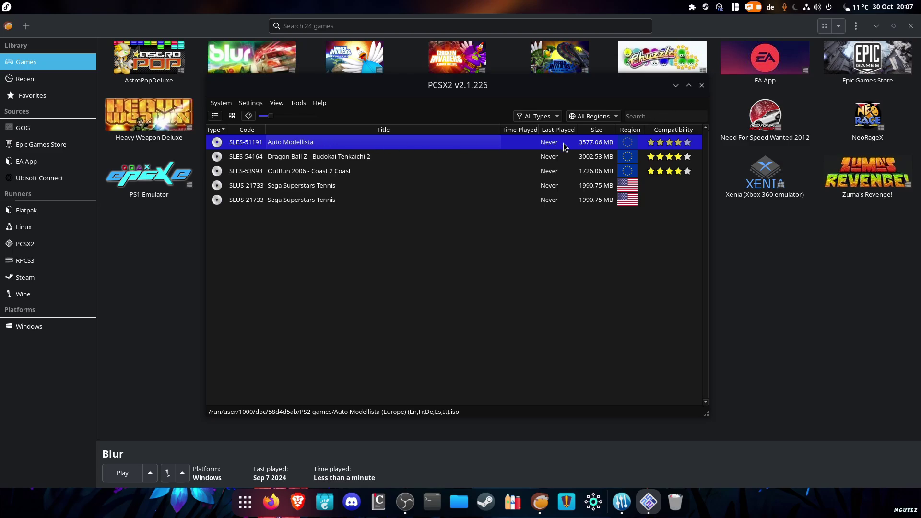
{"action": "double_click", "coordinate": [309, 146]}
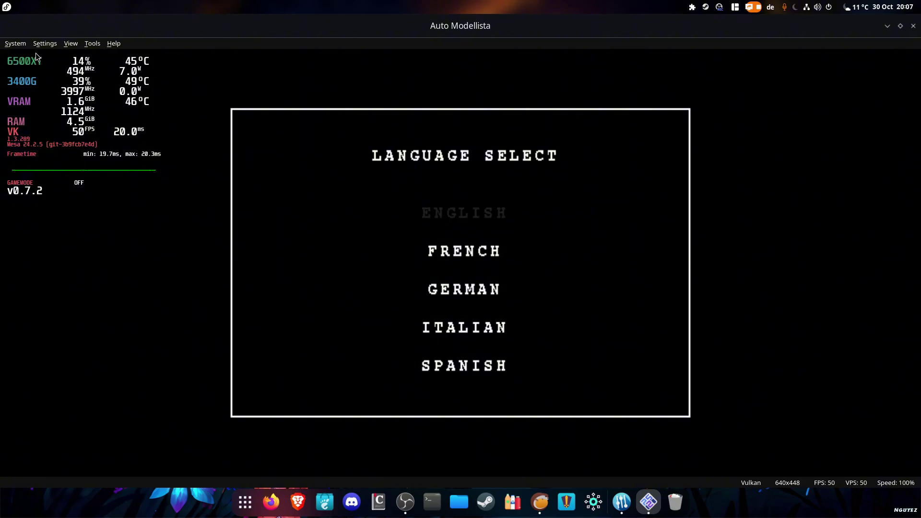
{"action": "left_click", "coordinate": [15, 43]}
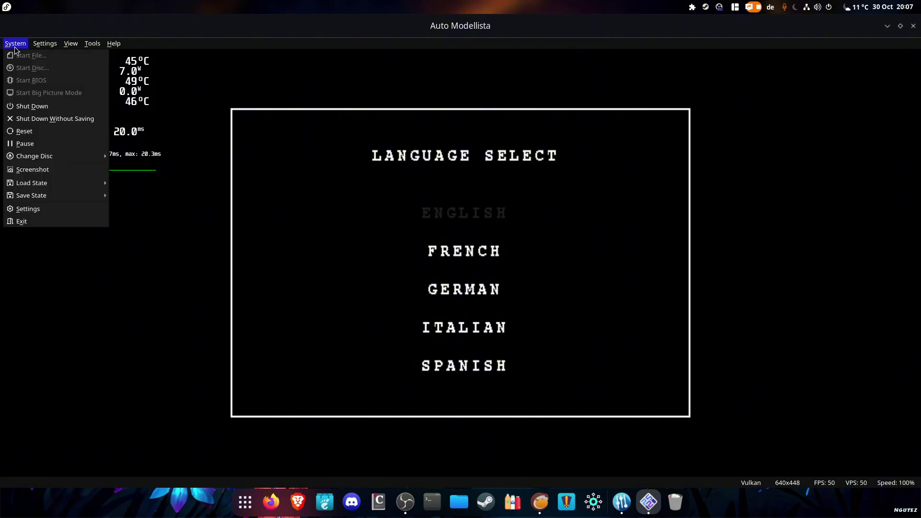
{"action": "left_click", "coordinate": [35, 224]}
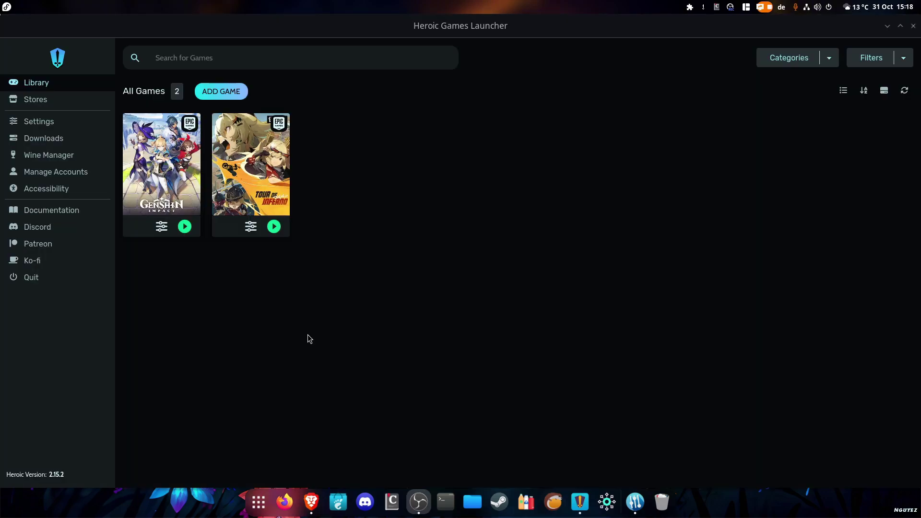
{"action": "left_click", "coordinate": [56, 103]}
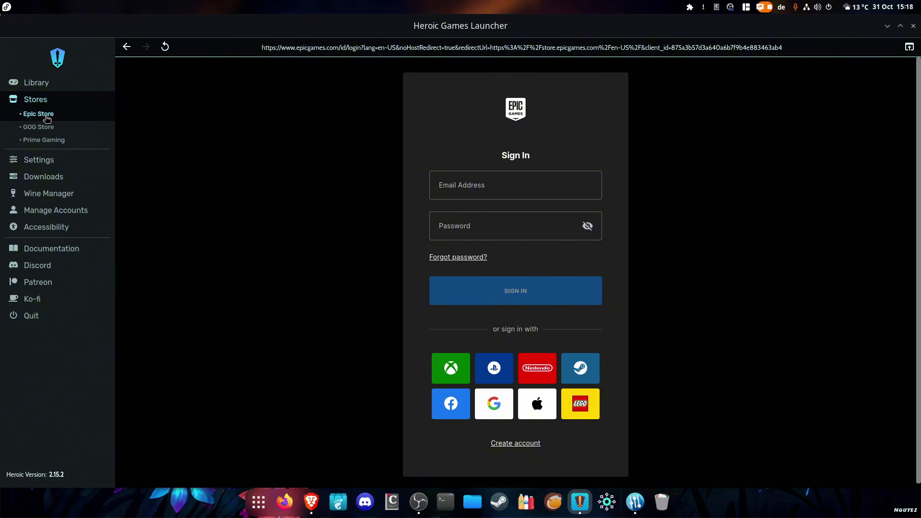
{"action": "left_click", "coordinate": [56, 132]}
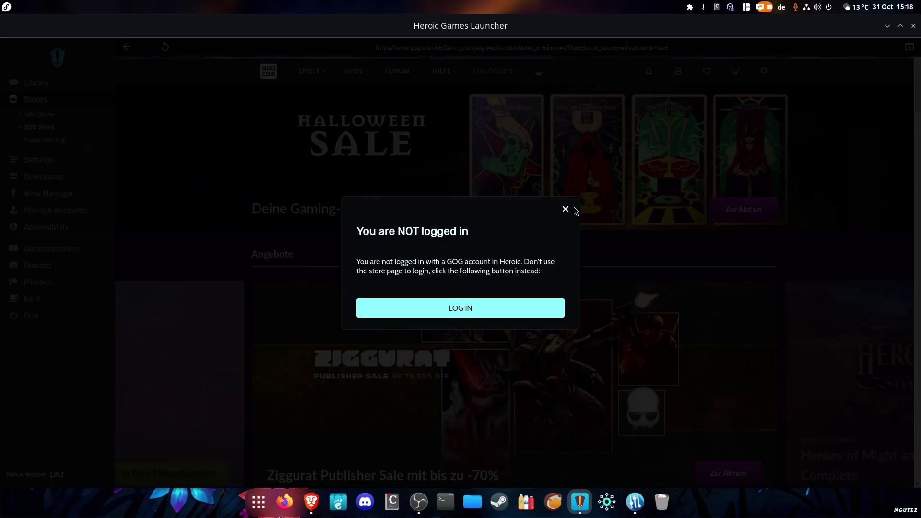
{"action": "left_click", "coordinate": [567, 208]}
{"action": "left_click", "coordinate": [57, 141]}
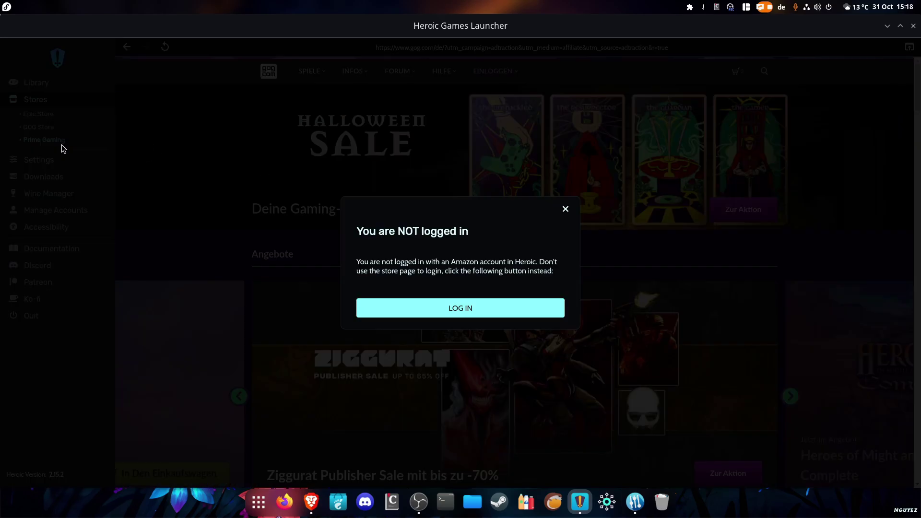
{"action": "left_click", "coordinate": [566, 210]}
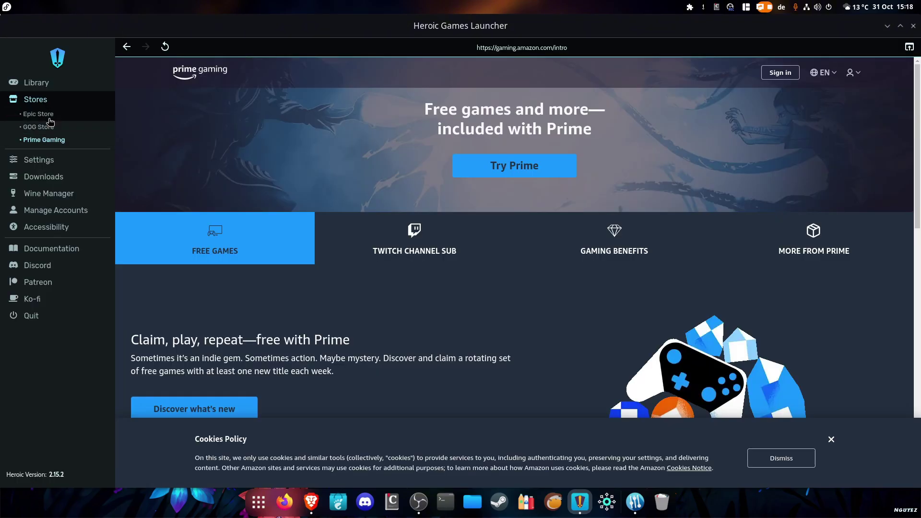
{"action": "left_click", "coordinate": [49, 115]}
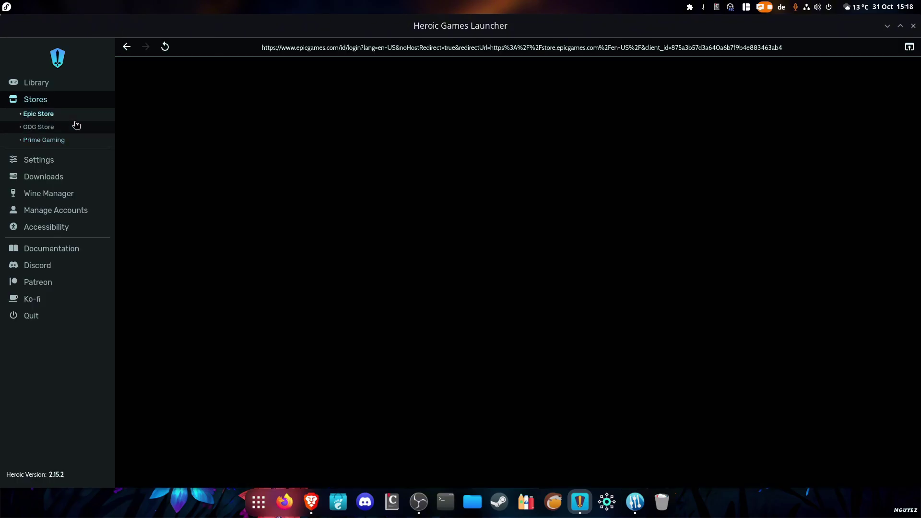
{"action": "left_click", "coordinate": [37, 84]}
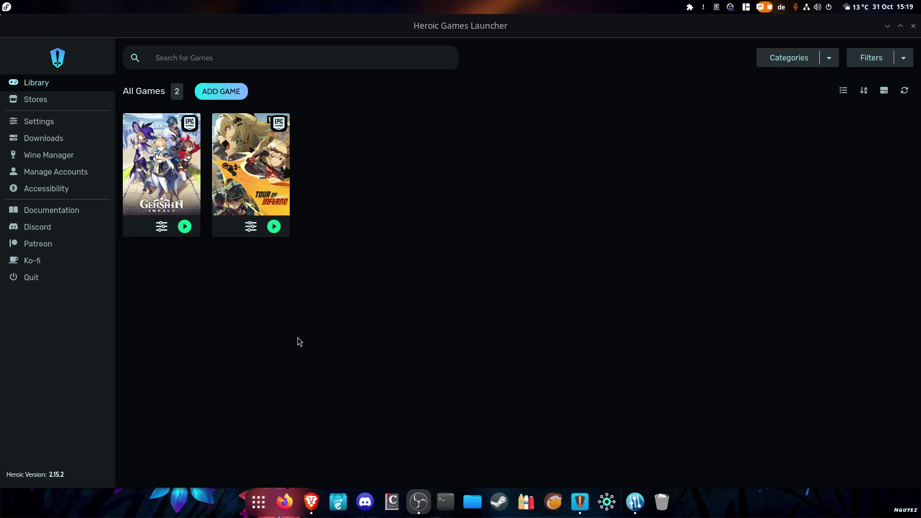
Open Genshin Impact's game settings in Heroic and review the available Wine versions
{"action": "left_click", "coordinate": [162, 168]}
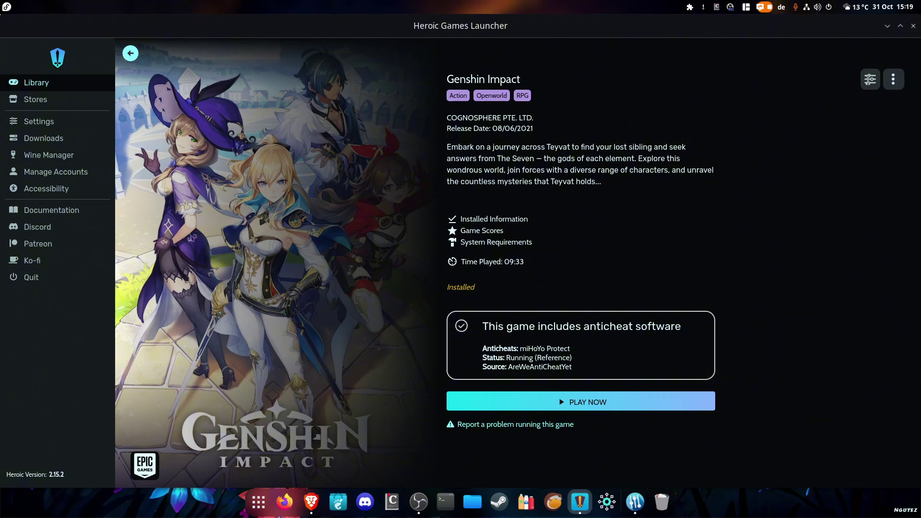
{"action": "left_click", "coordinate": [870, 79]}
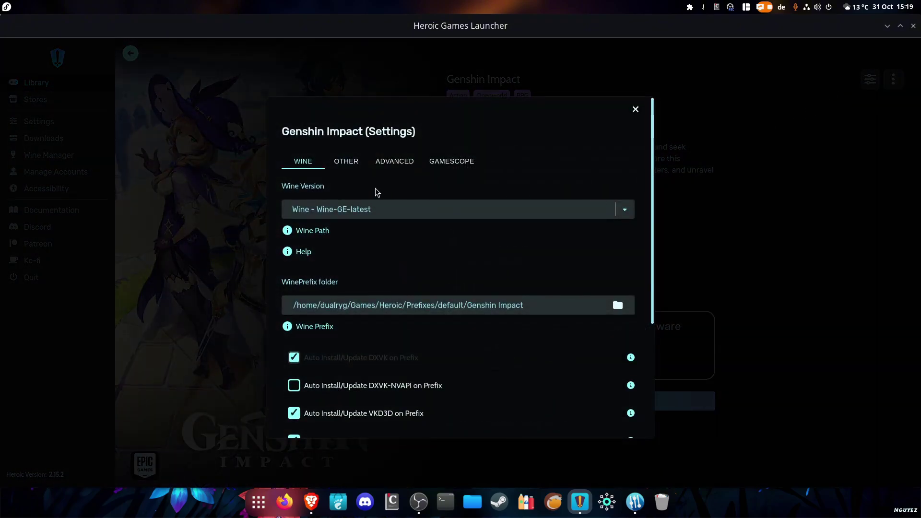
{"action": "left_click", "coordinate": [627, 211]}
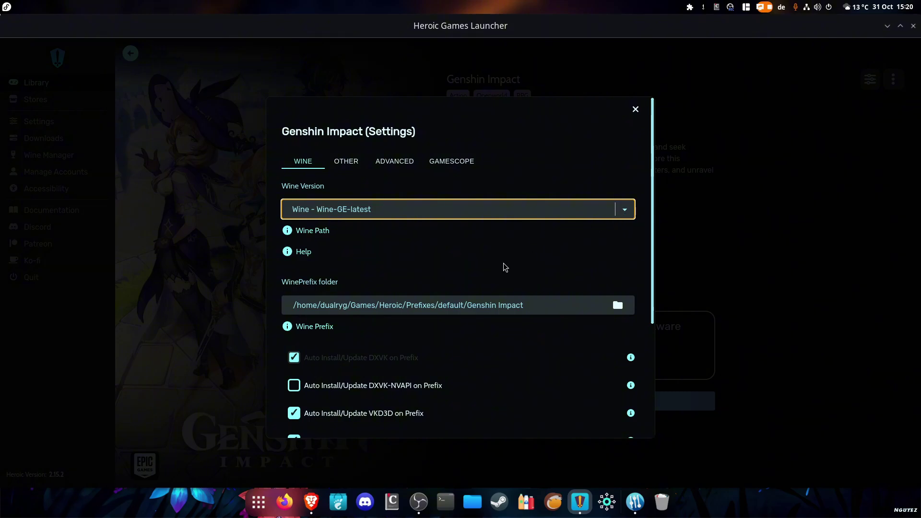
{"action": "scroll", "coordinate": [502, 265], "scroll_direction": "down", "scroll_amount": 2}
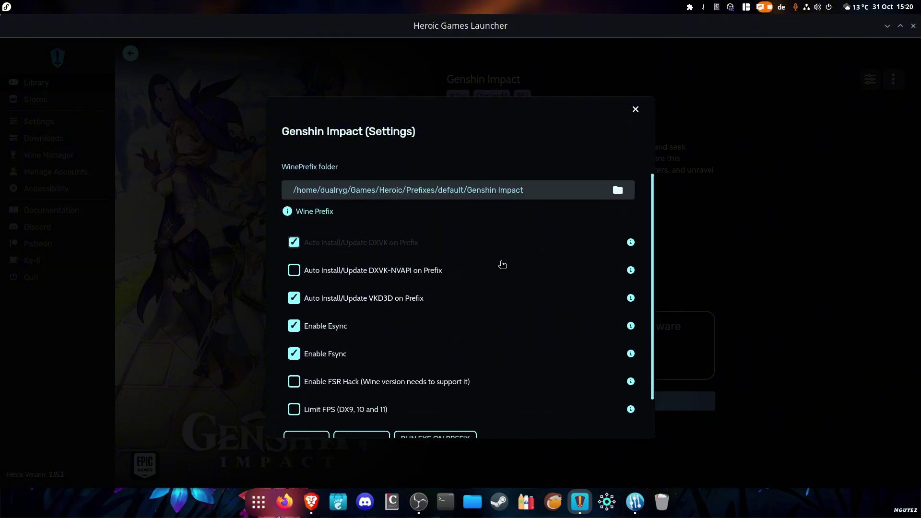
{"action": "scroll", "coordinate": [502, 265], "scroll_direction": "down", "scroll_amount": 1}
{"action": "scroll", "coordinate": [504, 263], "scroll_direction": "up", "scroll_amount": 1}
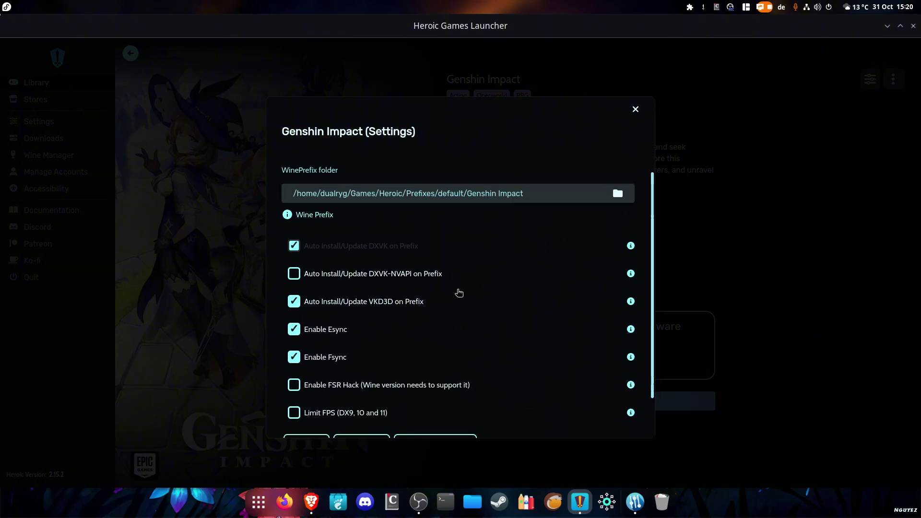
{"action": "scroll", "coordinate": [427, 299], "scroll_direction": "down", "scroll_amount": 2}
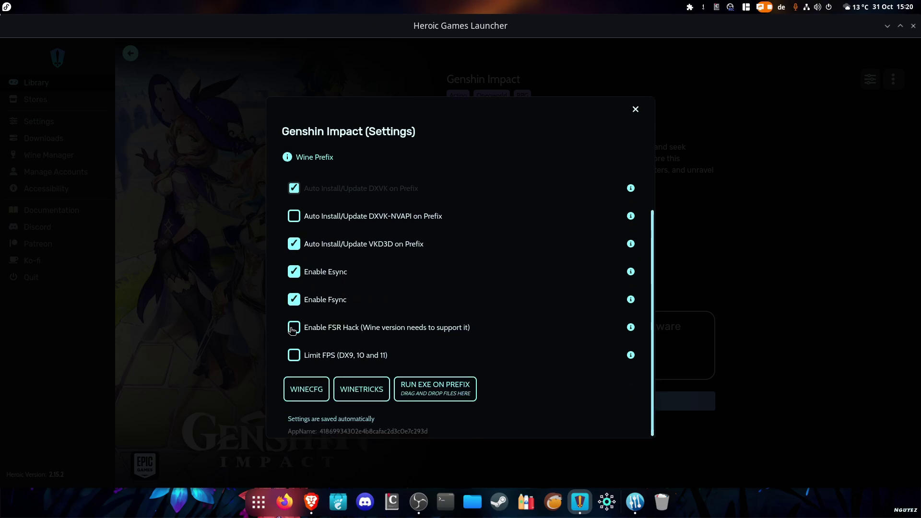
{"action": "mouse_move", "coordinate": [632, 329]}
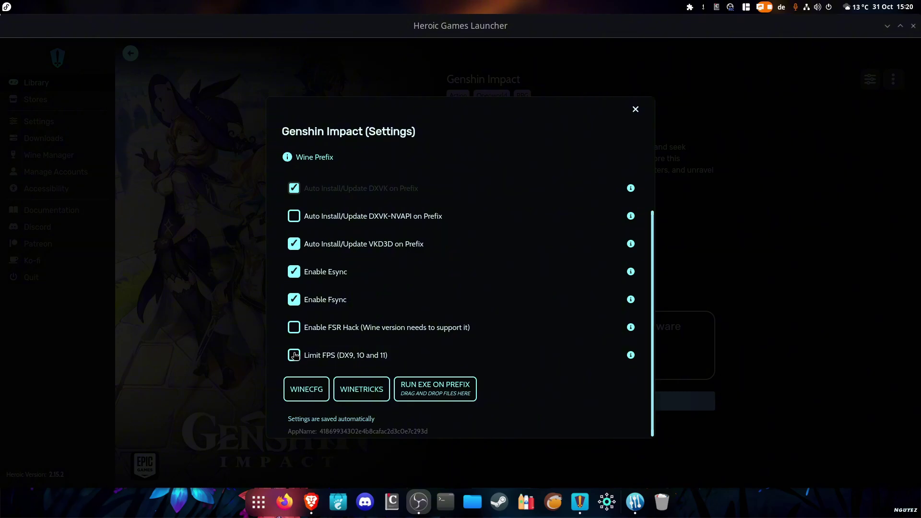
Tick Limit FPS with a 60 FPS cap, then view the Other settings
{"action": "left_click", "coordinate": [294, 356]}
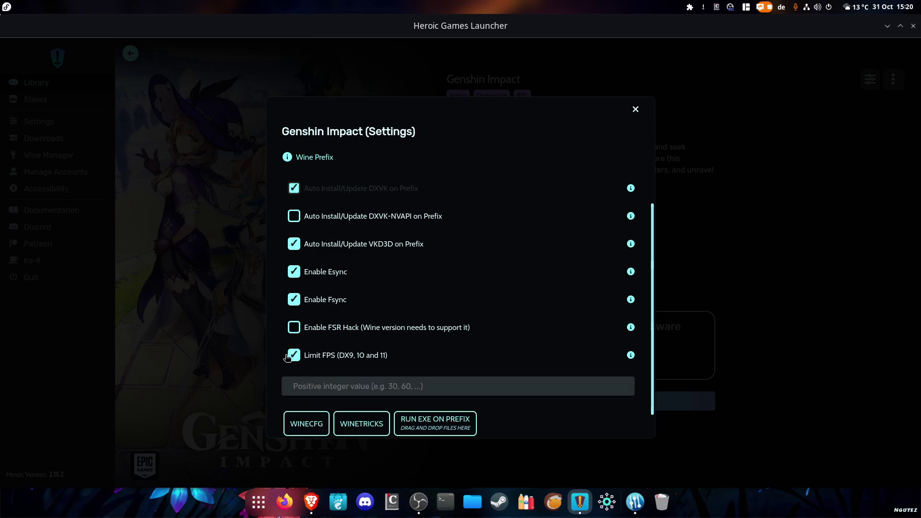
{"action": "left_click", "coordinate": [316, 387]}
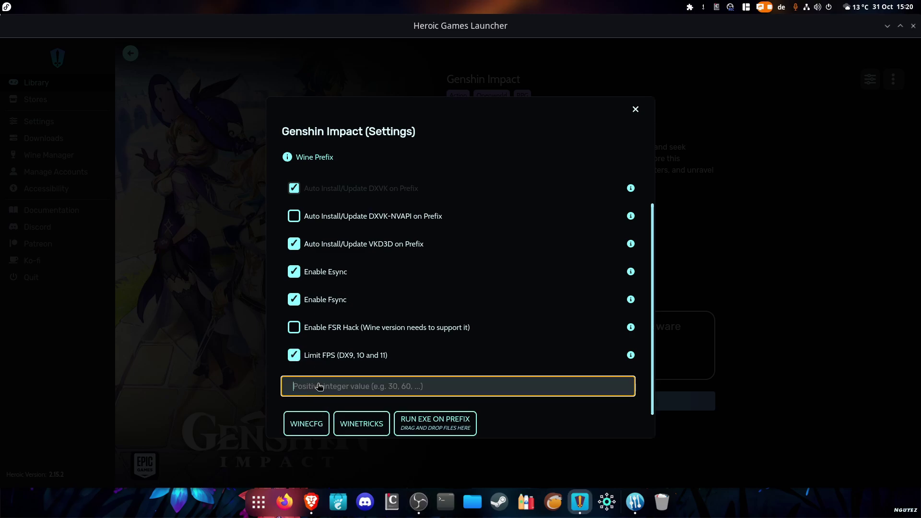
{"action": "type", "text": "60"}
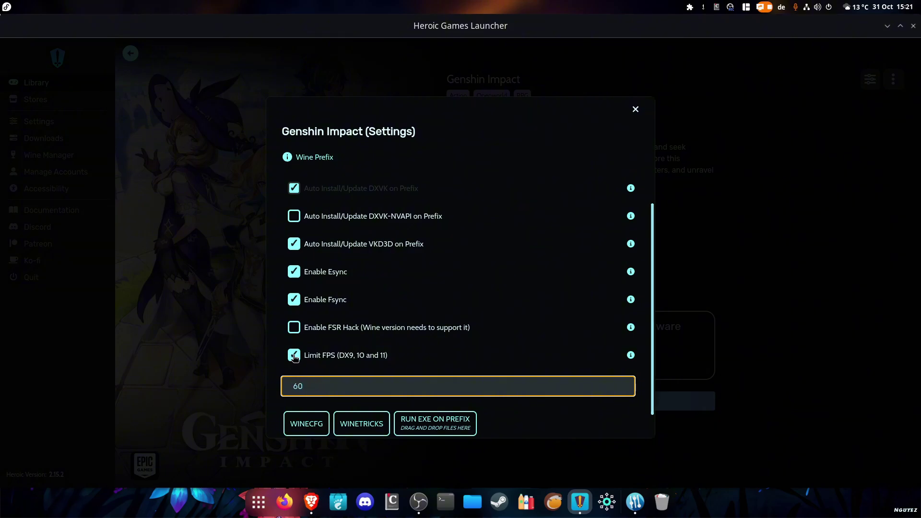
{"action": "scroll", "coordinate": [295, 357], "scroll_direction": "up", "scroll_amount": 10}
{"action": "left_click", "coordinate": [349, 162]}
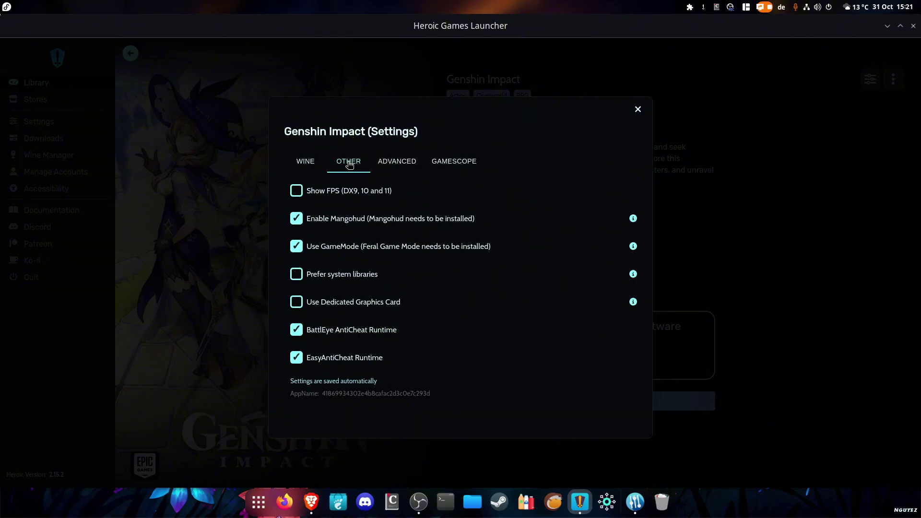
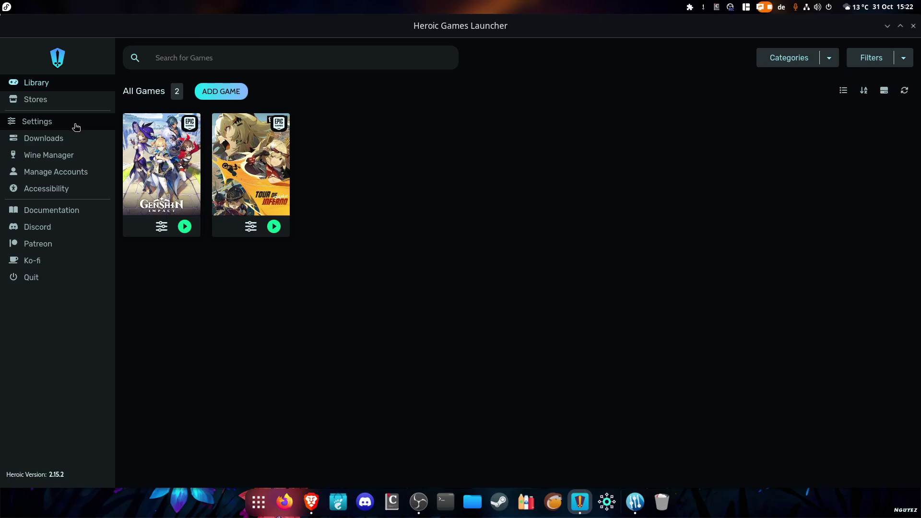
In Heroic's global settings, compare the available Wine-GE and Proton-GE versions
{"action": "left_click", "coordinate": [76, 126]}
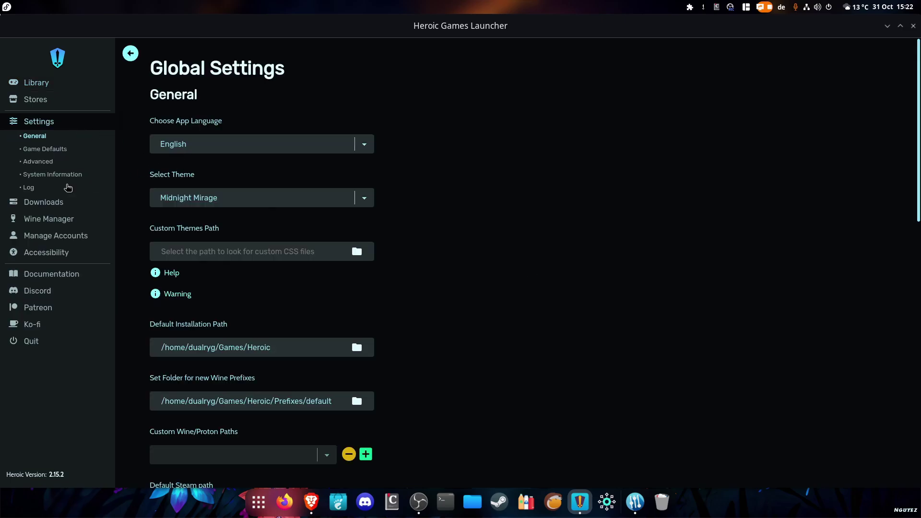
{"action": "left_click", "coordinate": [53, 222]}
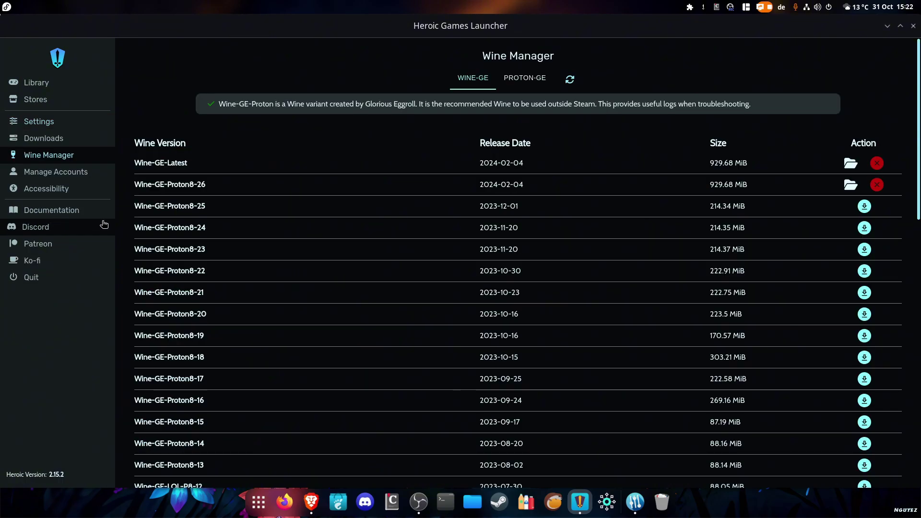
{"action": "left_click", "coordinate": [513, 85]}
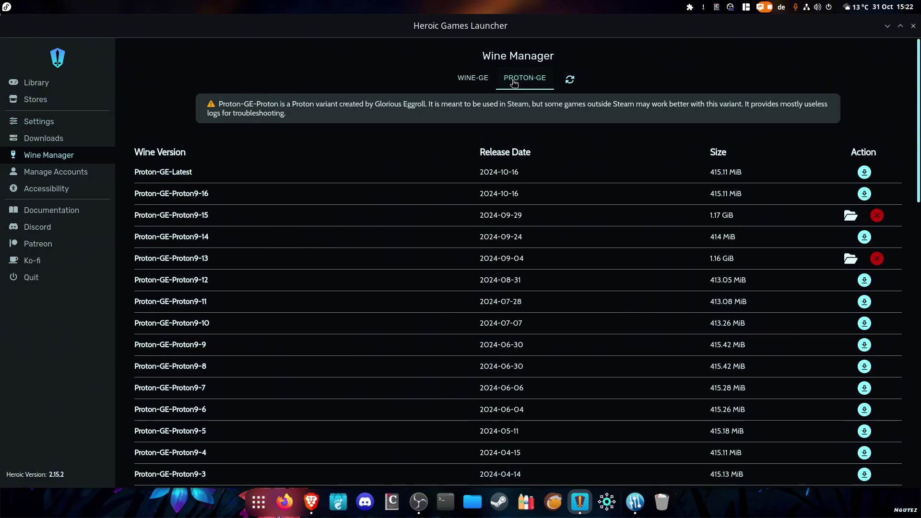
{"action": "left_click", "coordinate": [477, 80]}
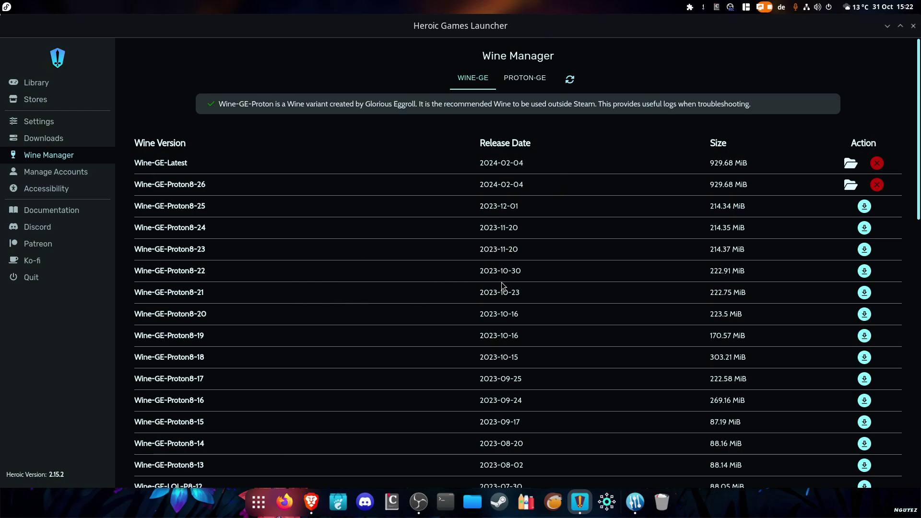
{"action": "left_click", "coordinate": [520, 78]}
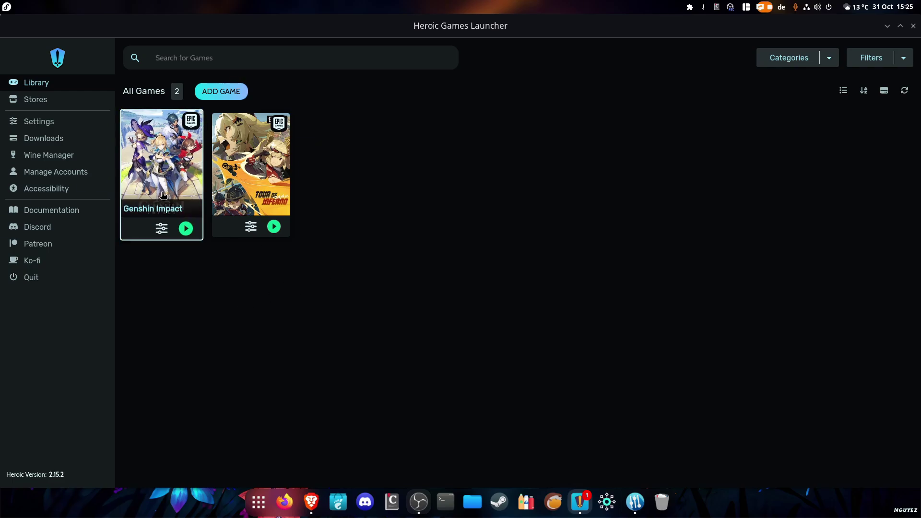
Check Genshin Impact's Other and Advanced settings for MangoHud and GameMode, then view its Gamescope options
{"action": "left_click", "coordinate": [144, 192]}
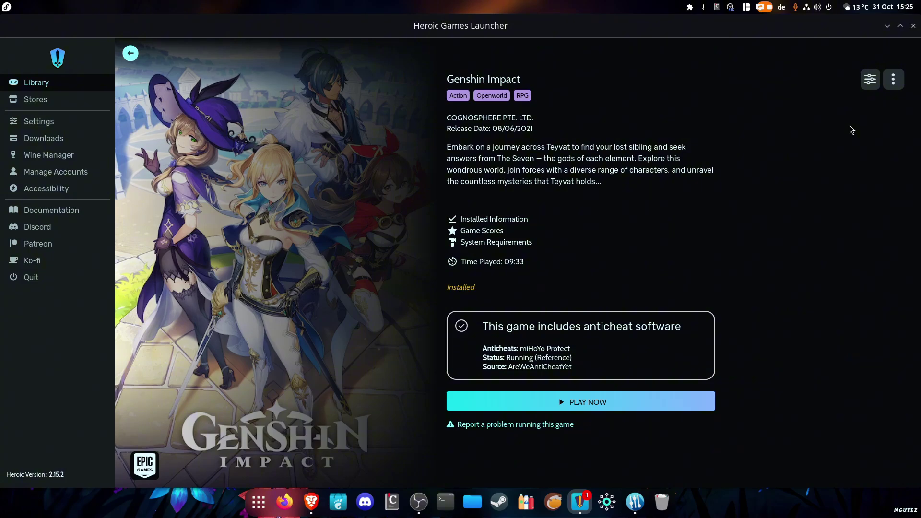
{"action": "left_click", "coordinate": [870, 79]}
{"action": "left_click", "coordinate": [361, 163]}
{"action": "left_click", "coordinate": [397, 163]}
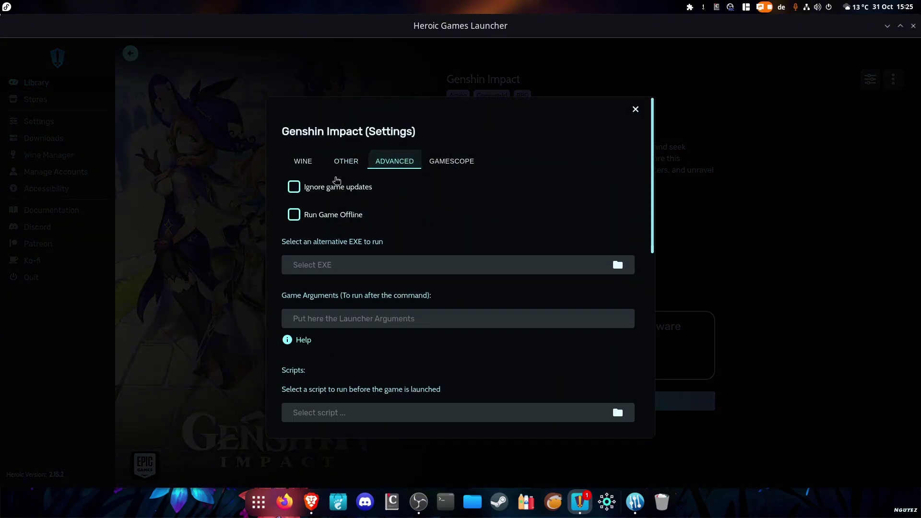
{"action": "left_click", "coordinate": [362, 161]}
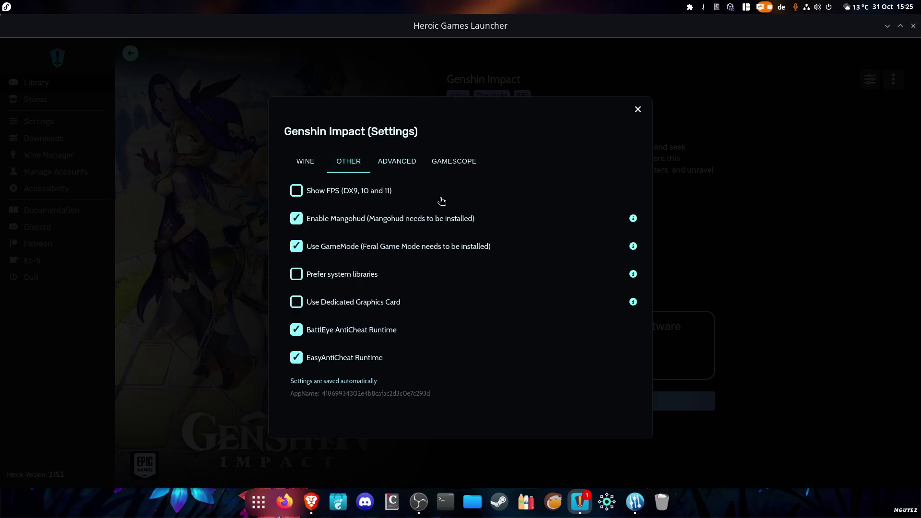
{"action": "left_click", "coordinate": [638, 109]}
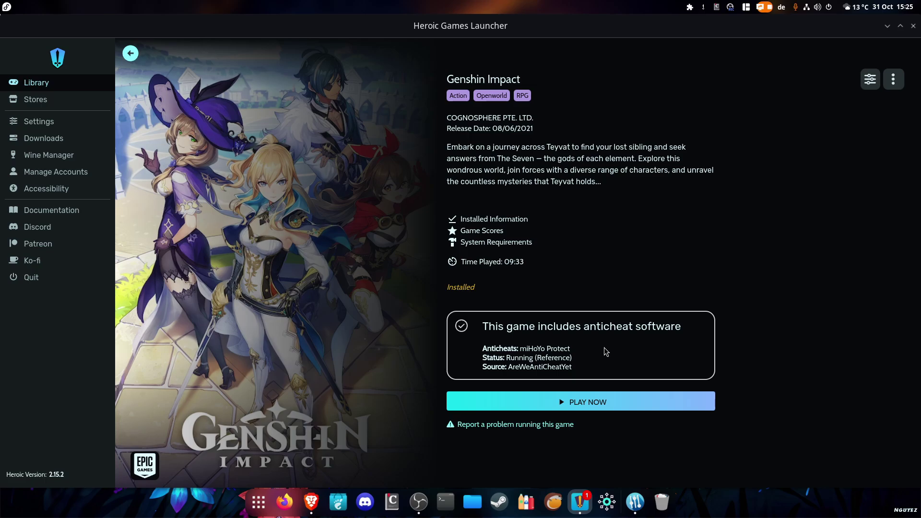
{"action": "left_click", "coordinate": [870, 79]}
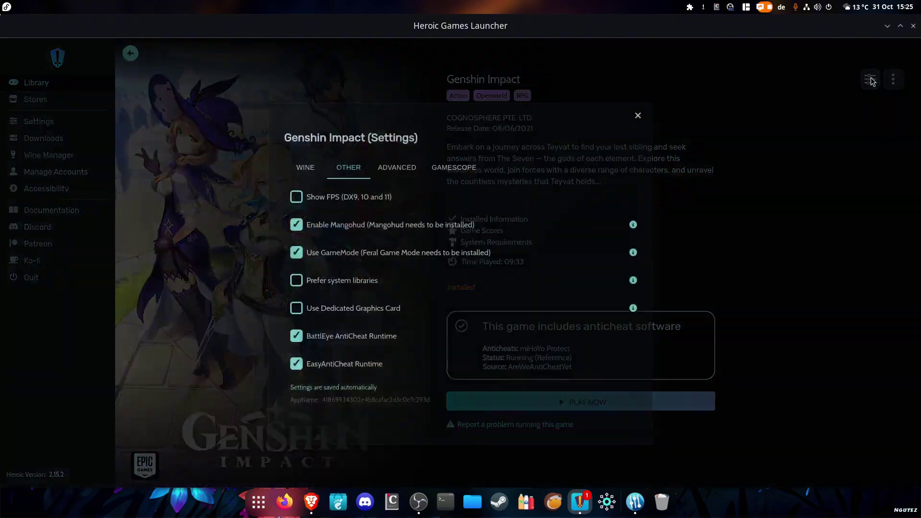
{"action": "left_click", "coordinate": [471, 162]}
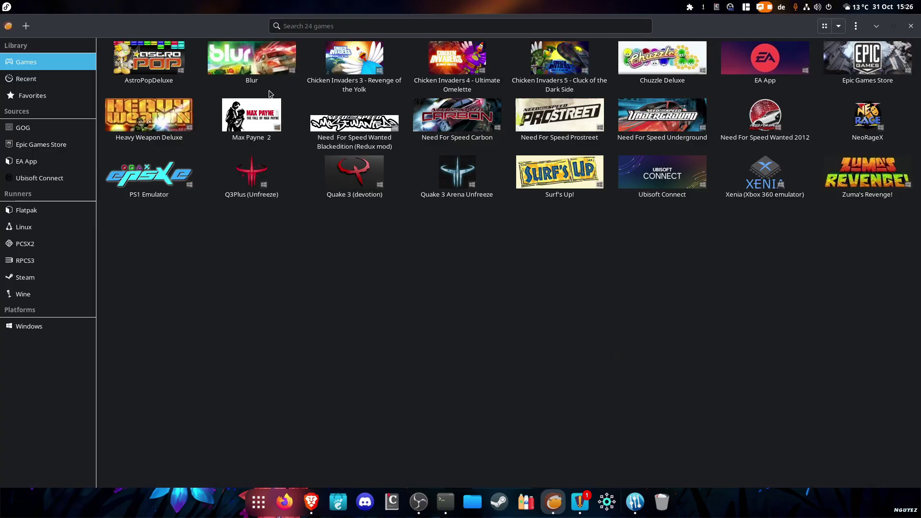
Look over Blur's runner and system options in Lutris, cancel without saving, and close Lutris
{"action": "left_click", "coordinate": [260, 68]}
{"action": "right_click", "coordinate": [257, 64]}
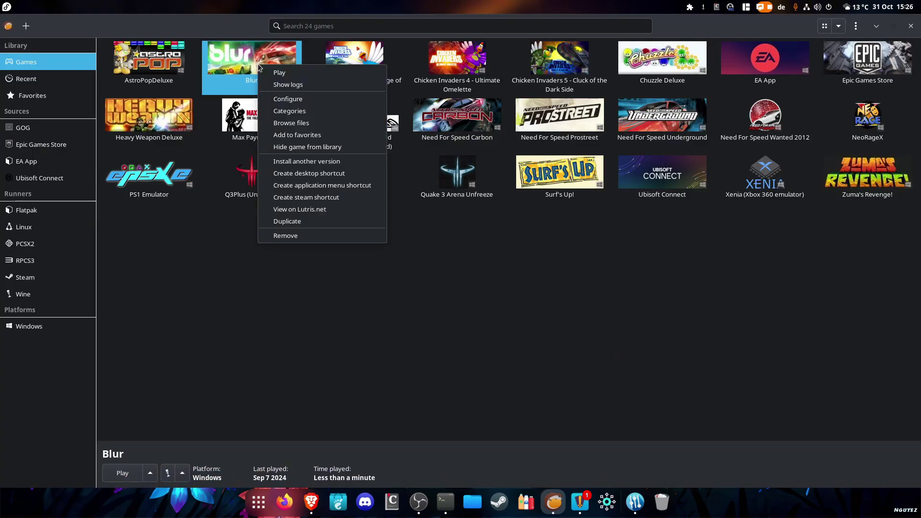
{"action": "left_click", "coordinate": [290, 97]}
{"action": "left_click", "coordinate": [360, 102]}
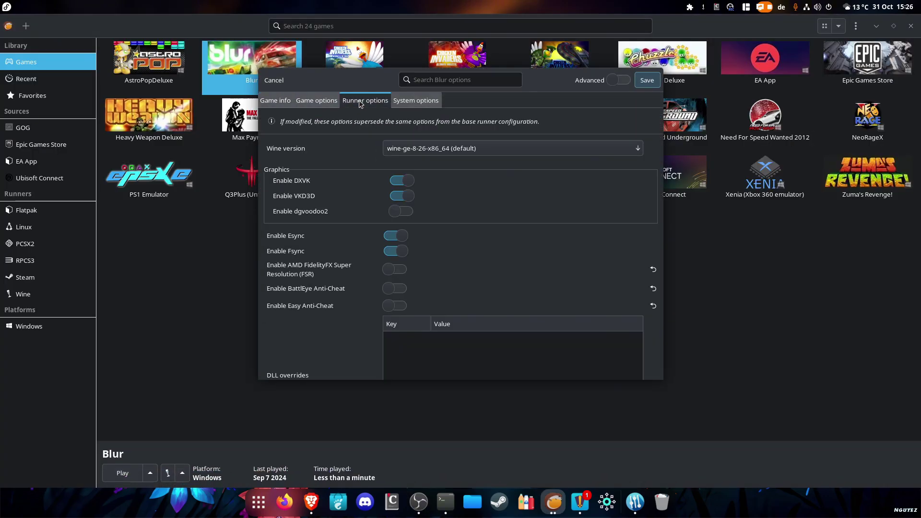
{"action": "left_click", "coordinate": [395, 101]}
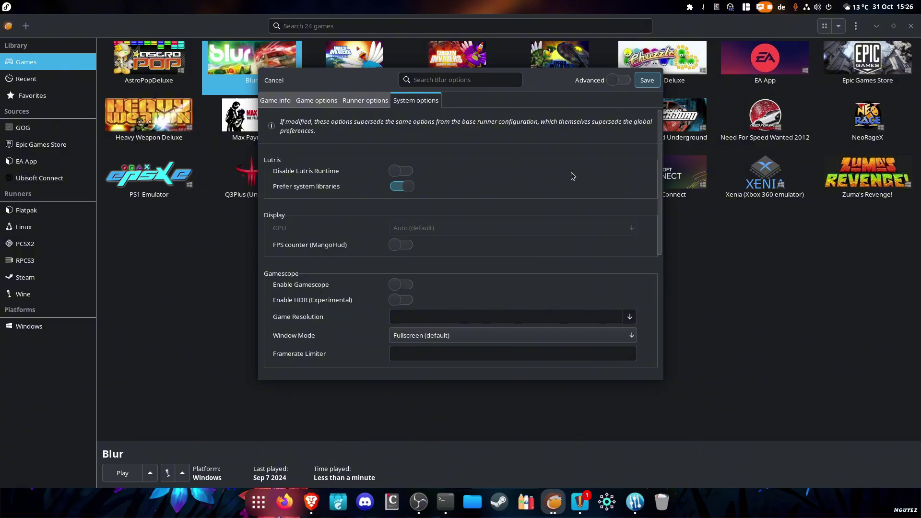
{"action": "left_click", "coordinate": [284, 81]}
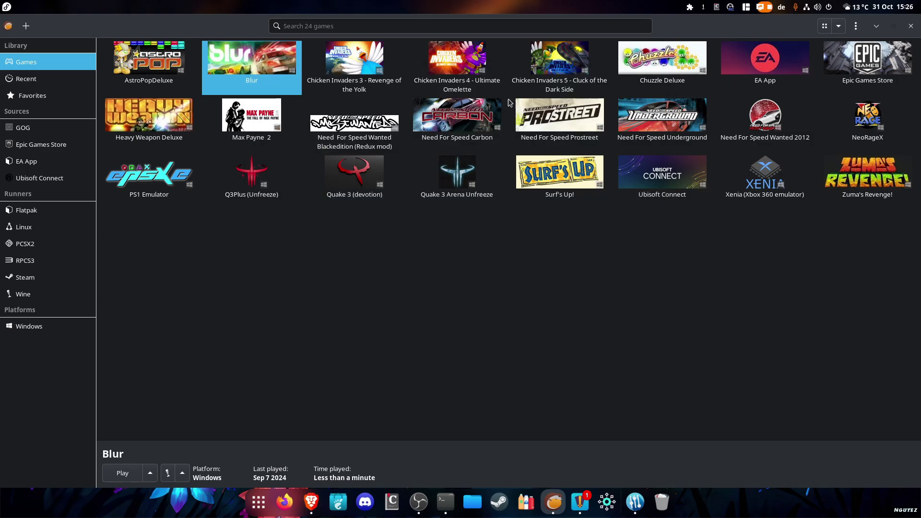
{"action": "left_click", "coordinate": [911, 26]}
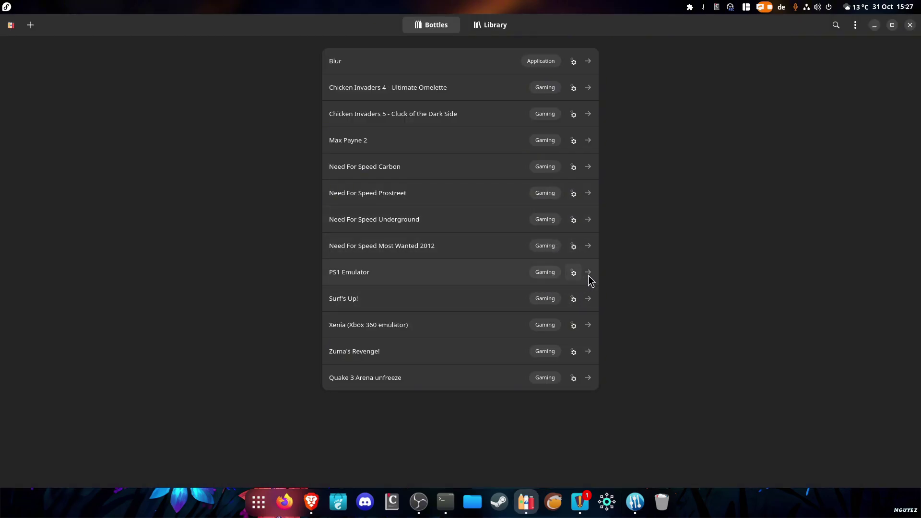
Scroll through the PS1 Emulator bottle's Display and Performance settings, then close Bottles
{"action": "left_click", "coordinate": [589, 275]}
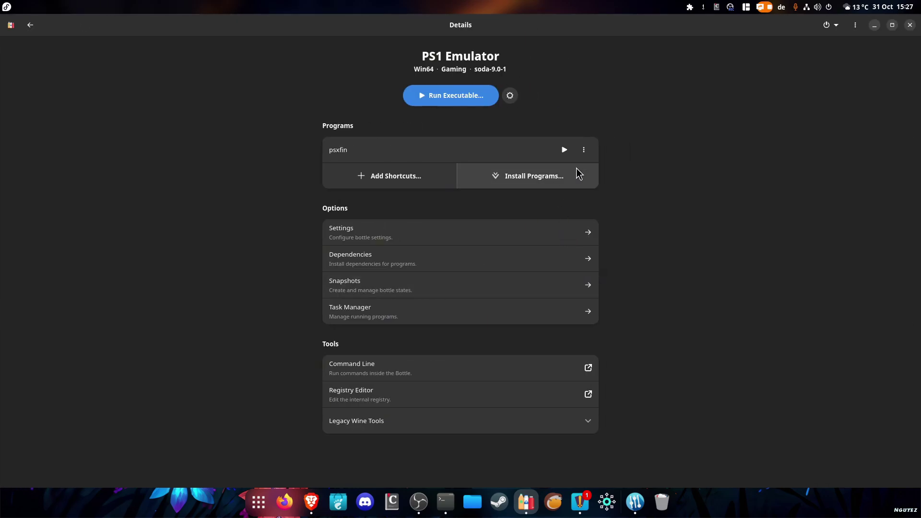
{"action": "left_click", "coordinate": [560, 235]}
{"action": "scroll", "coordinate": [571, 352], "scroll_direction": "down", "scroll_amount": 2}
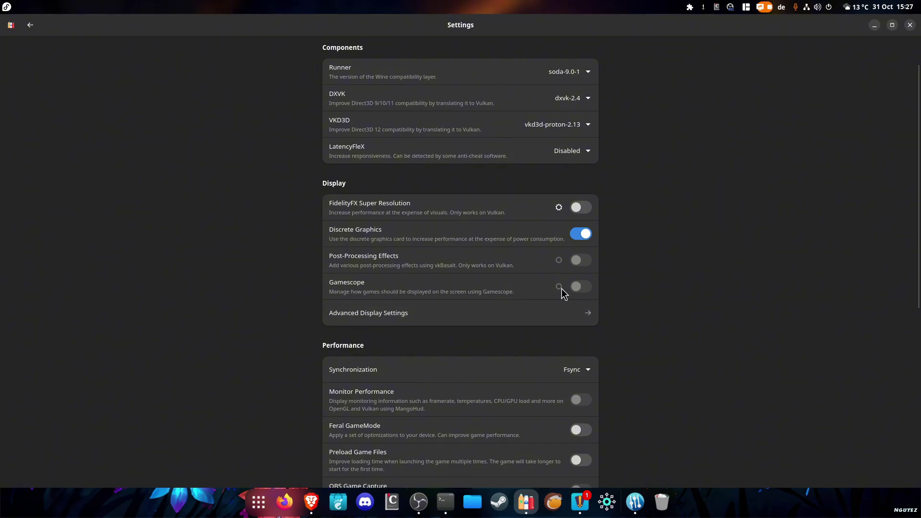
{"action": "scroll", "coordinate": [580, 286], "scroll_direction": "down", "scroll_amount": 4}
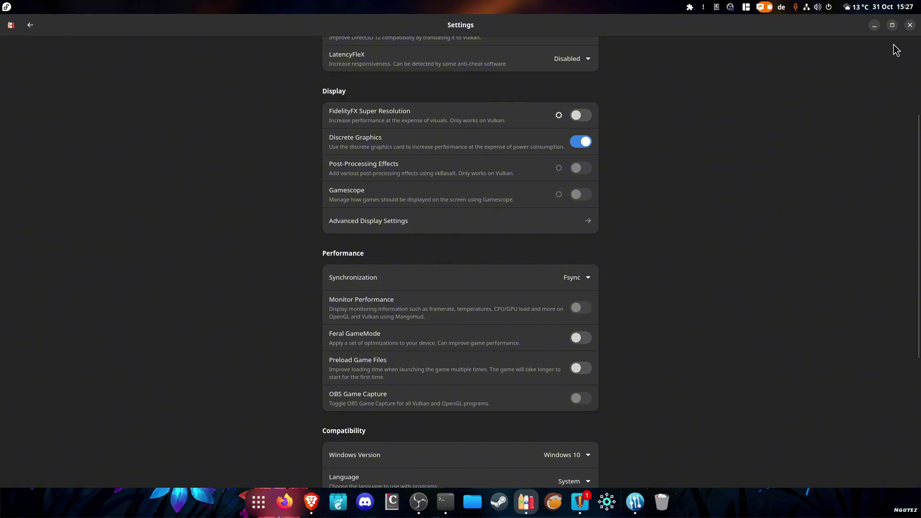
{"action": "left_click", "coordinate": [910, 25]}
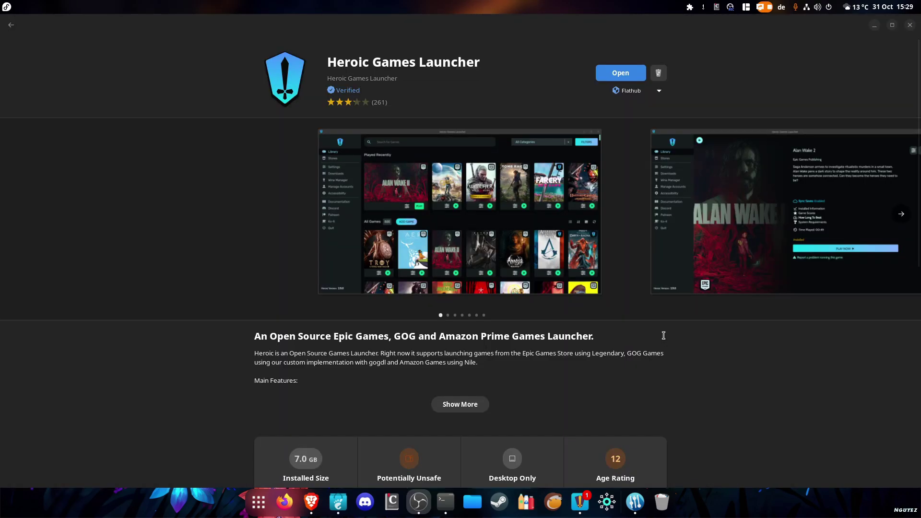
Confirm Heroic's installation source is Flathub, then launch Heroic Games Launcher from its store page
{"action": "left_click", "coordinate": [650, 96]}
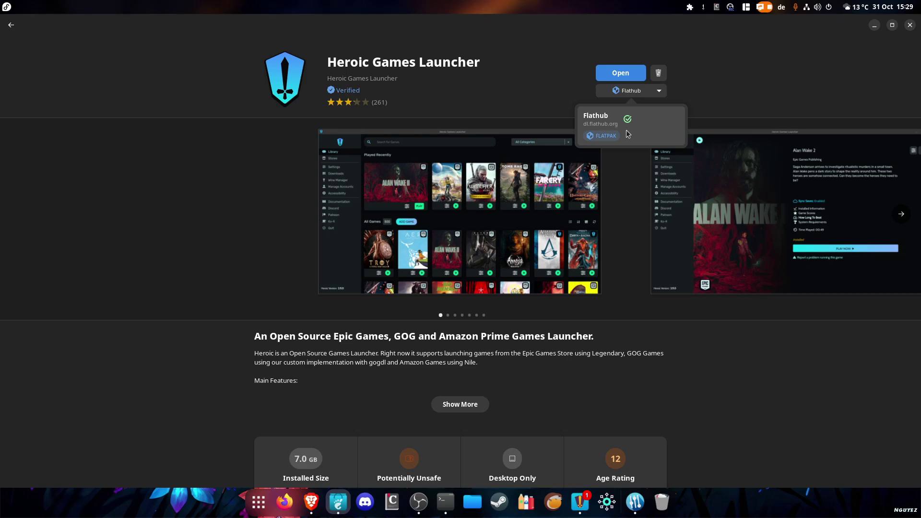
{"action": "left_click", "coordinate": [724, 332]}
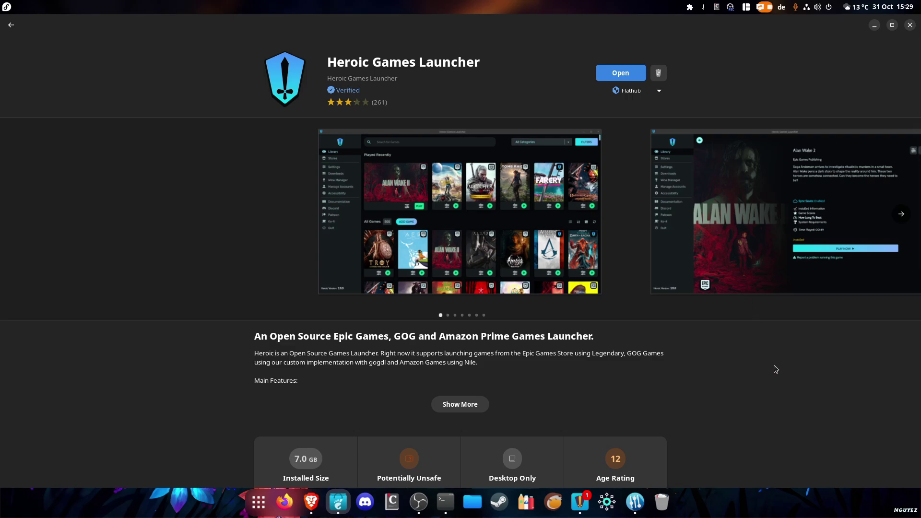
{"action": "left_click", "coordinate": [582, 497]}
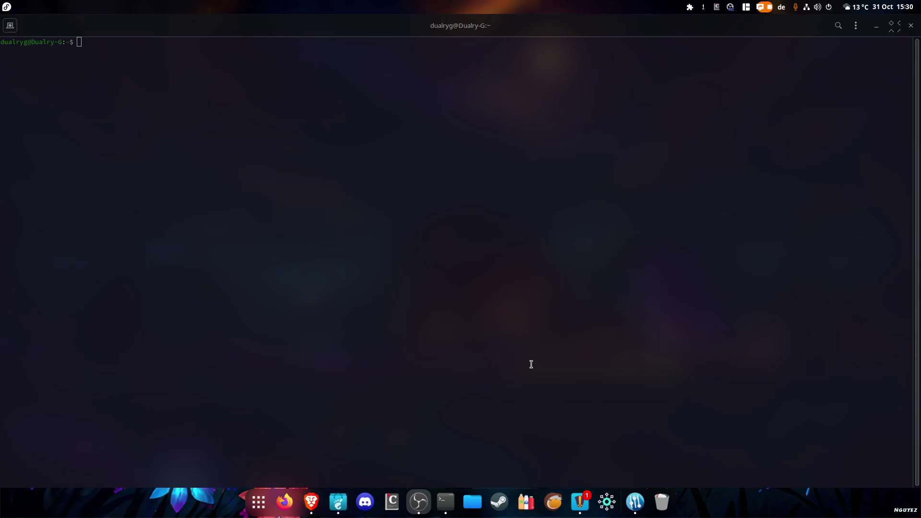
Run the pasted flatpak command, choose option 1, and install the MangoHud 24.08 Vulkan layer
{"action": "left_click", "coordinate": [423, 247]}
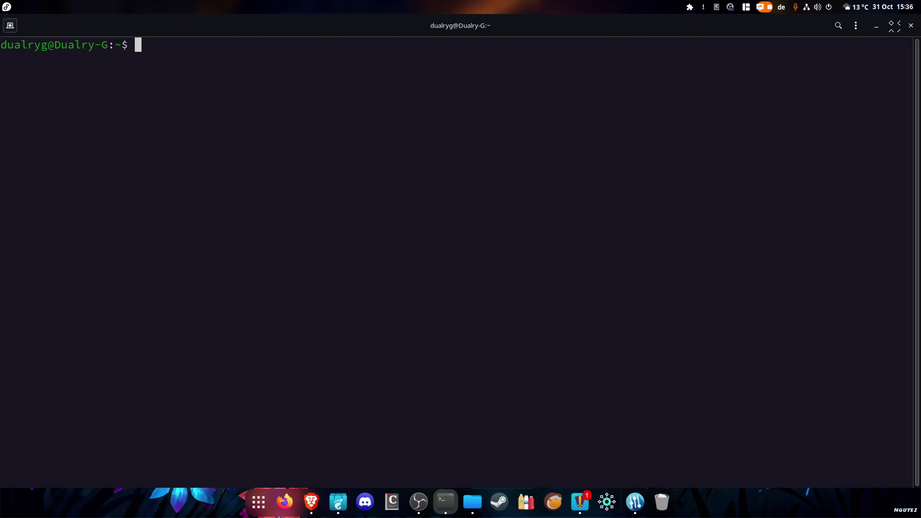
{"action": "left_click", "coordinate": [311, 502]}
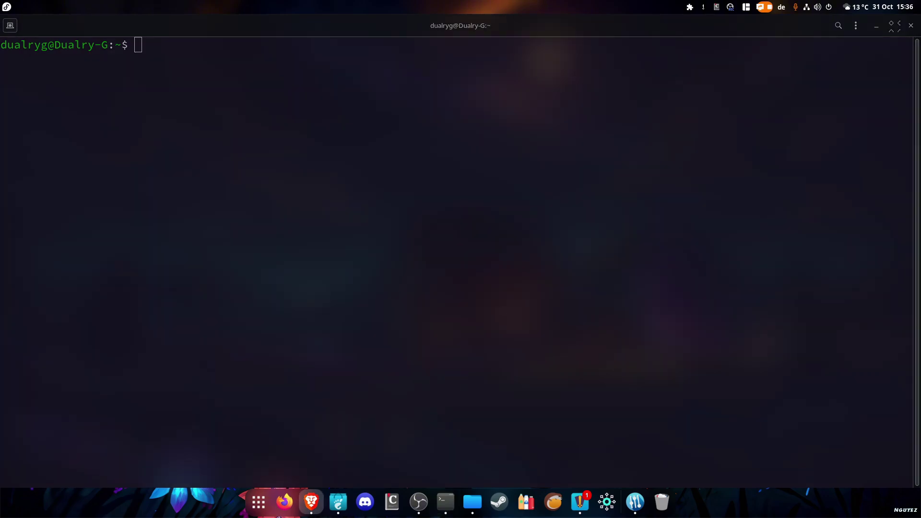
{"action": "left_click", "coordinate": [151, 50]}
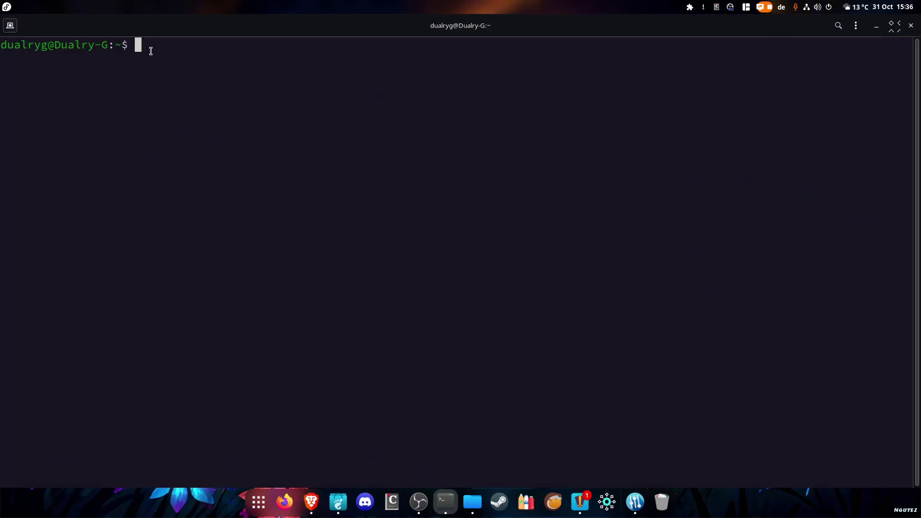
{"action": "type", "text": "flatpak install org.freedesktop.Platform.VulkanLayer.MangoHud"}
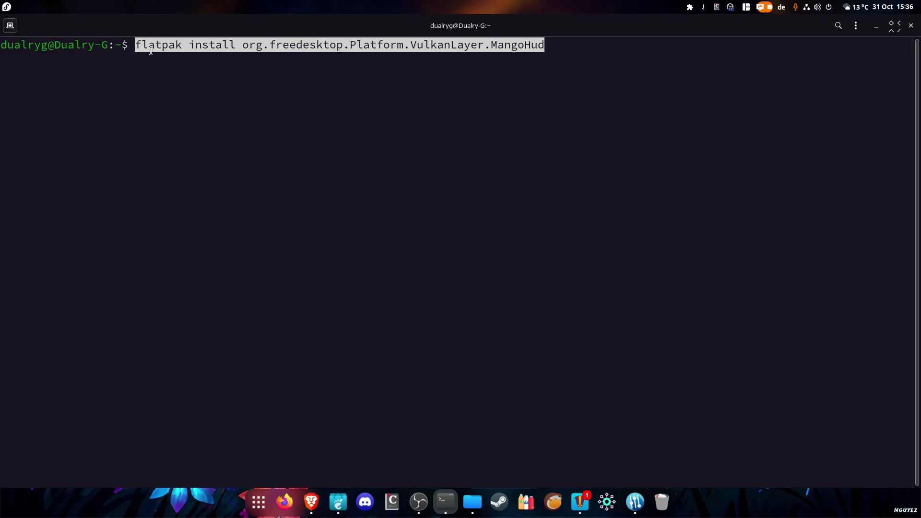
{"action": "key", "text": "Return"}
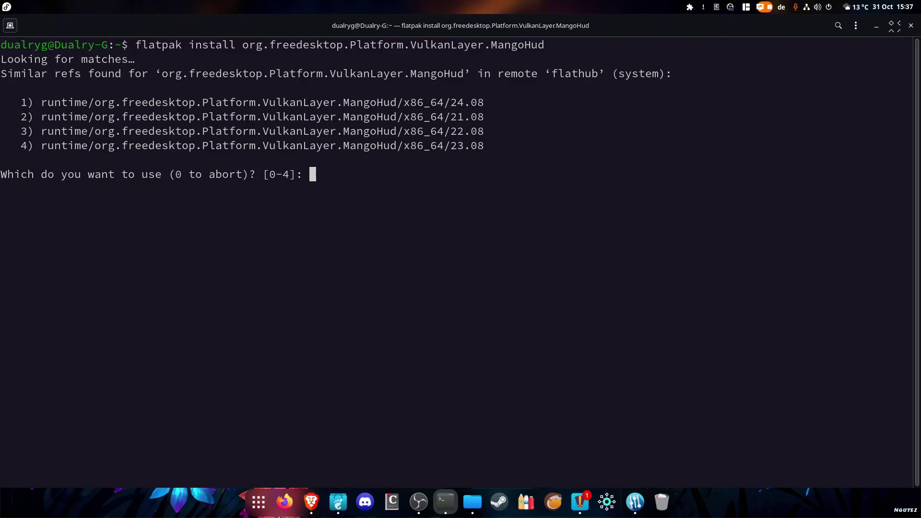
{"action": "type", "text": "1"}
{"action": "key", "text": "Return"}
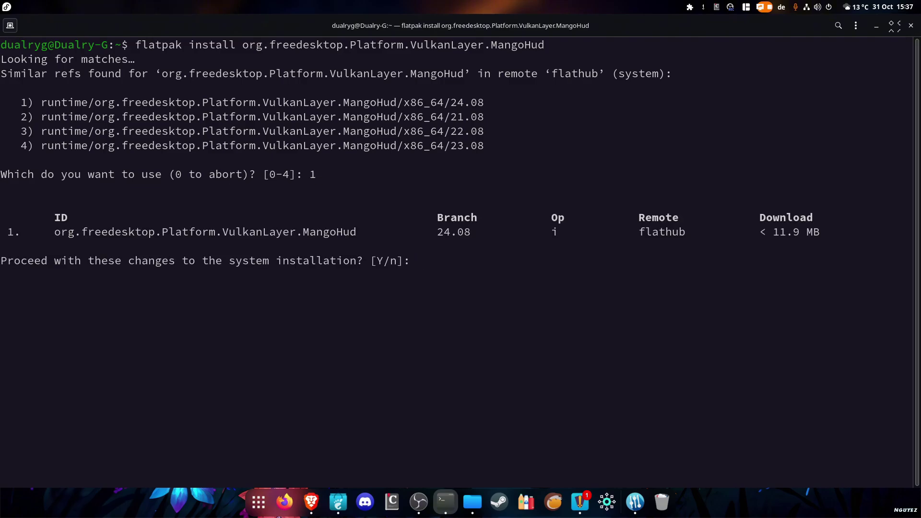
{"action": "key", "text": "Return"}
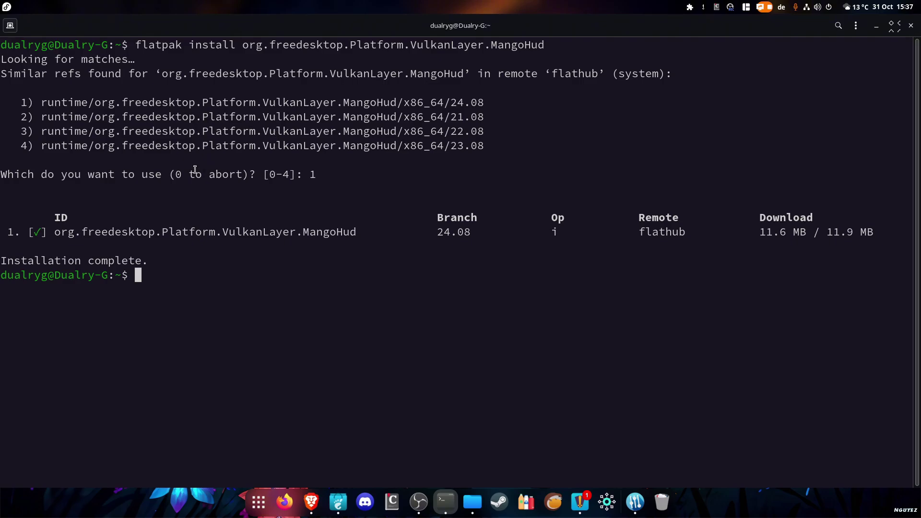
Copy the gamescope layer install command from the browser and paste it into the terminal
{"action": "key", "text": "alt+Tab"}
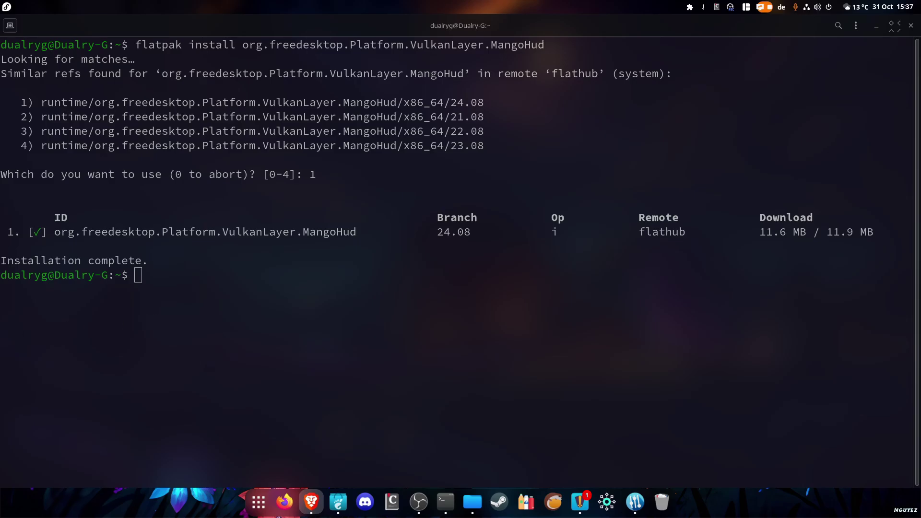
{"action": "left_click", "coordinate": [179, 285]}
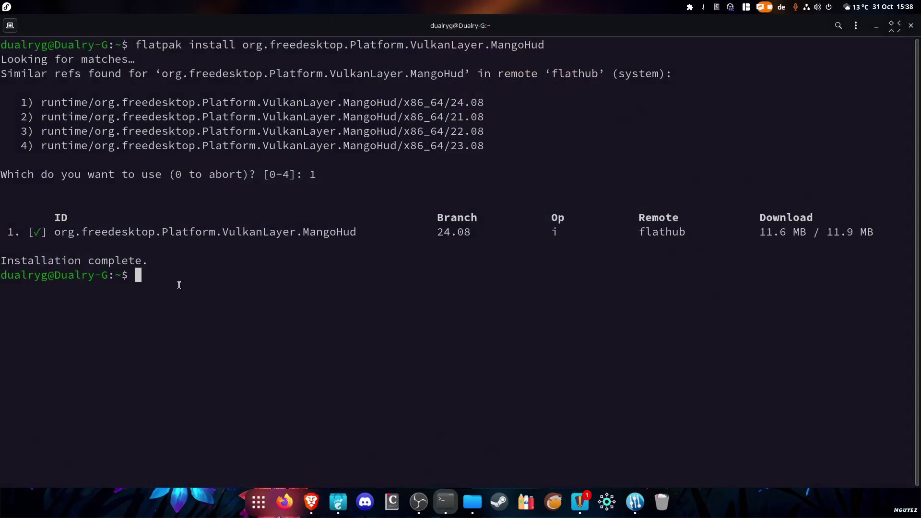
{"action": "type", "text": "flatpak install org.freedesktop.Platform.VulkanLayer.gamescope"}
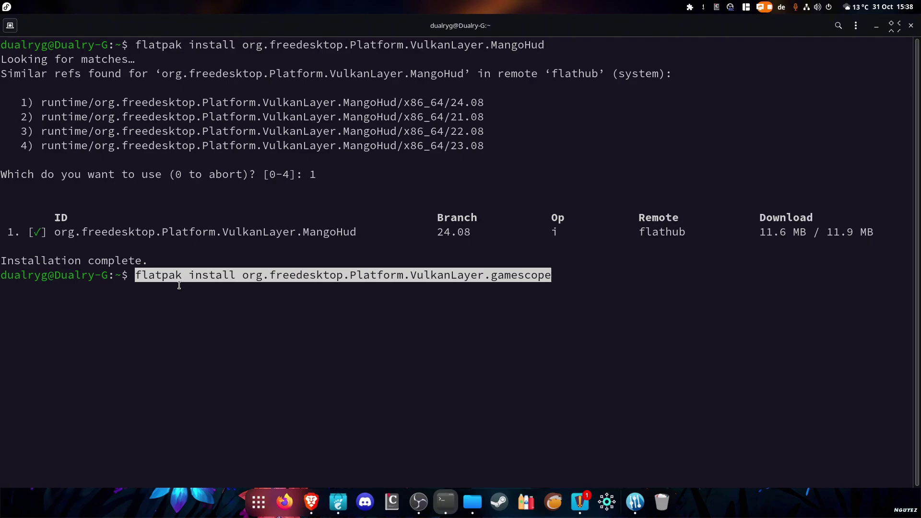
Install the gamescope 24.08 Vulkan layer by choosing option 3 and confirming with y
{"action": "key", "text": "Return"}
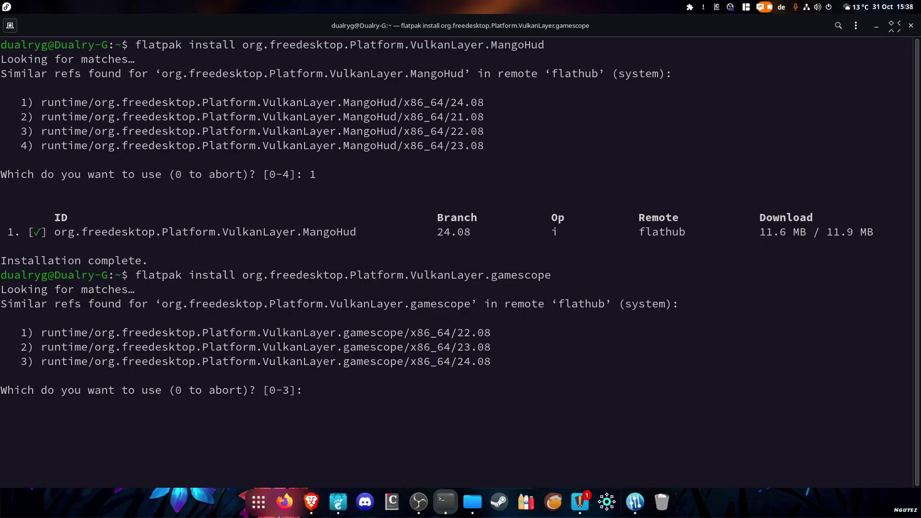
{"action": "type", "text": "3"}
{"action": "key", "text": "Return"}
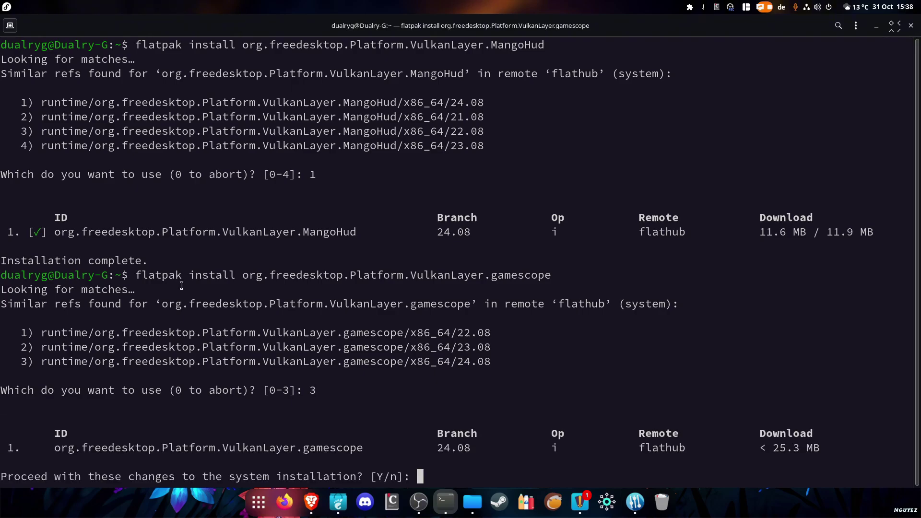
{"action": "type", "text": "y"}
{"action": "key", "text": "Return"}
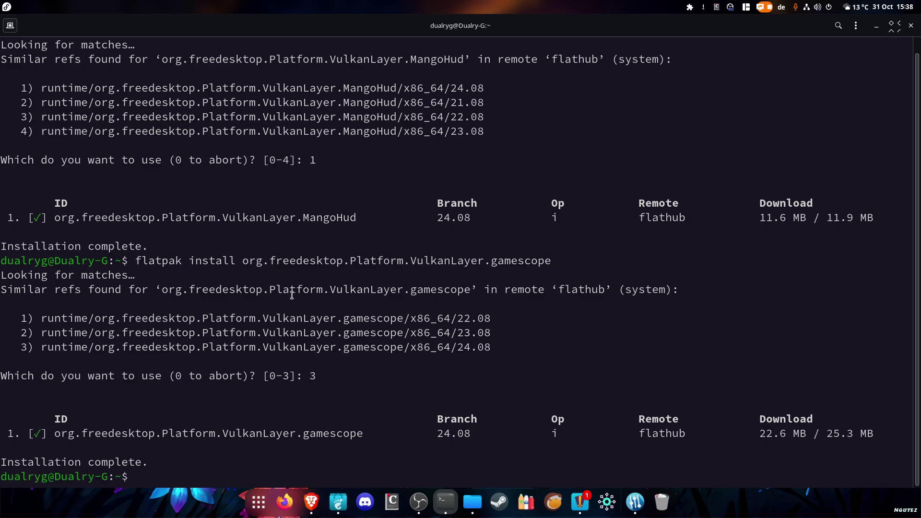
{"action": "scroll", "coordinate": [292, 295], "scroll_direction": "up", "scroll_amount": 1}
{"action": "scroll", "coordinate": [300, 349], "scroll_direction": "down", "scroll_amount": 1}
{"action": "scroll", "coordinate": [169, 472], "scroll_direction": "up", "scroll_amount": 1}
{"action": "scroll", "coordinate": [171, 472], "scroll_direction": "down", "scroll_amount": 1}
Run the flatpak override granting read-only xdg-config/MangoHud access, then clear and close the terminal
{"action": "type", "text": "flatpak override --user --filesystem=xdg-config/MangoHud:ro"}
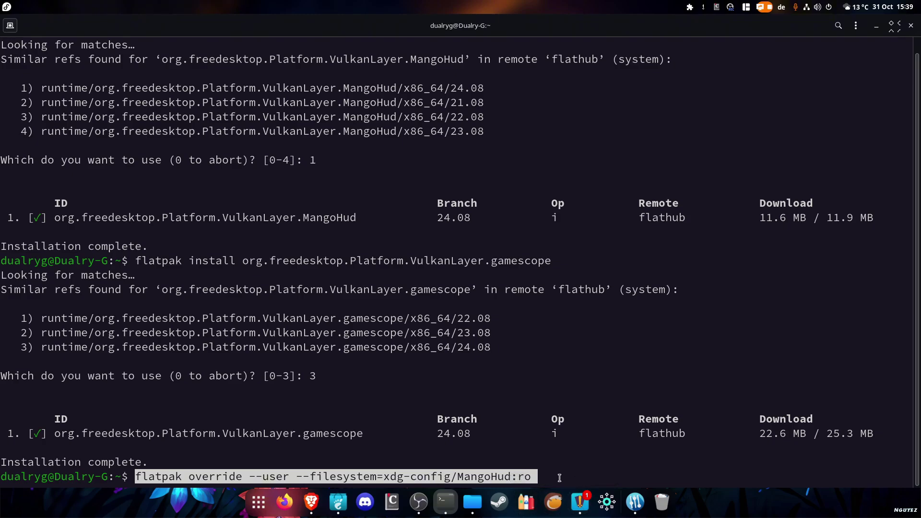
{"action": "key", "text": "Return"}
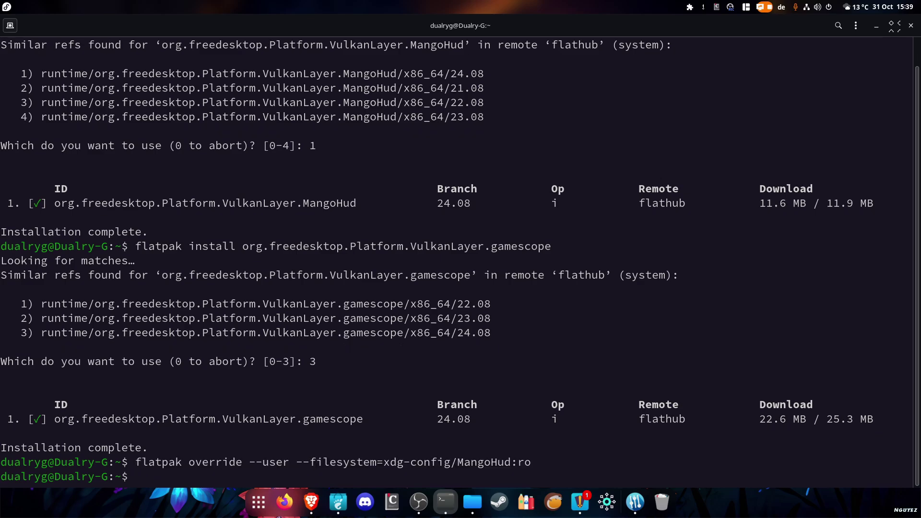
{"action": "key", "text": "ctrl+l"}
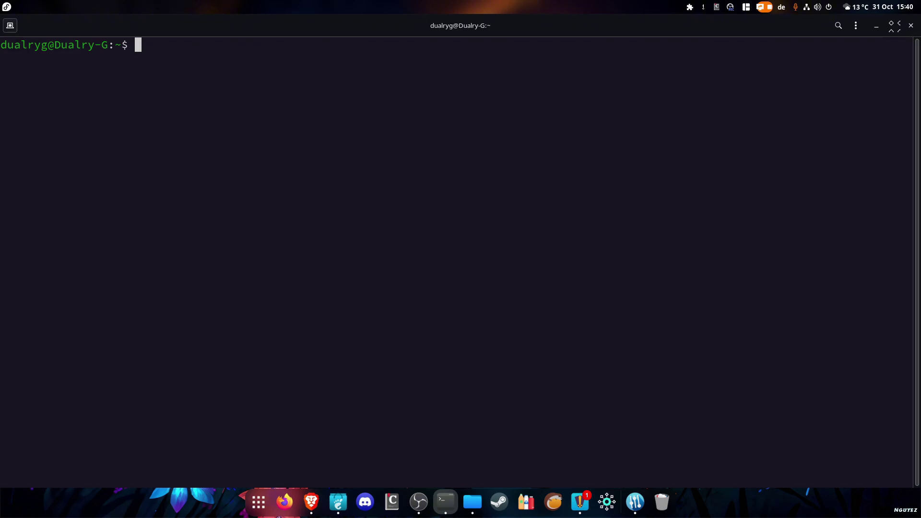
{"action": "key", "text": "ctrl+d"}
Start Genshin Impact in Heroic, then launch Quake 3 Arena Unfreeze from the Lutris library
{"action": "left_click", "coordinate": [591, 503]}
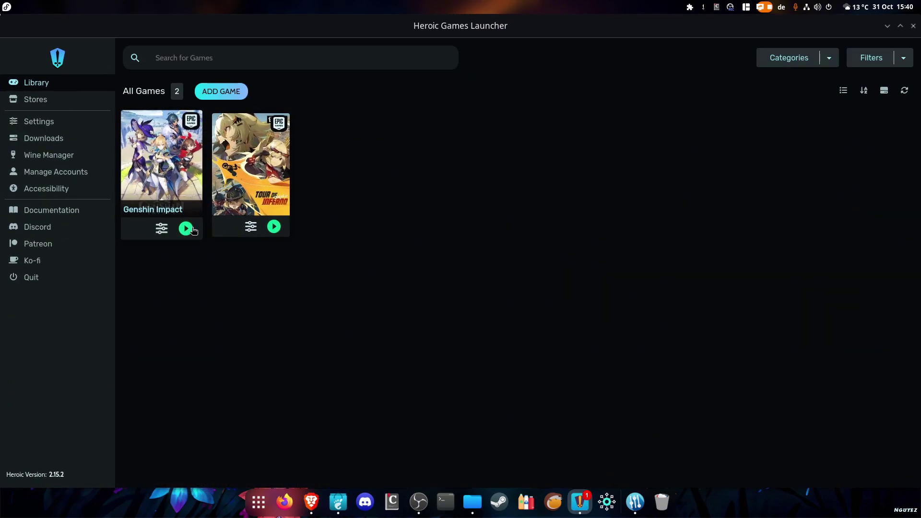
{"action": "left_click", "coordinate": [187, 234]}
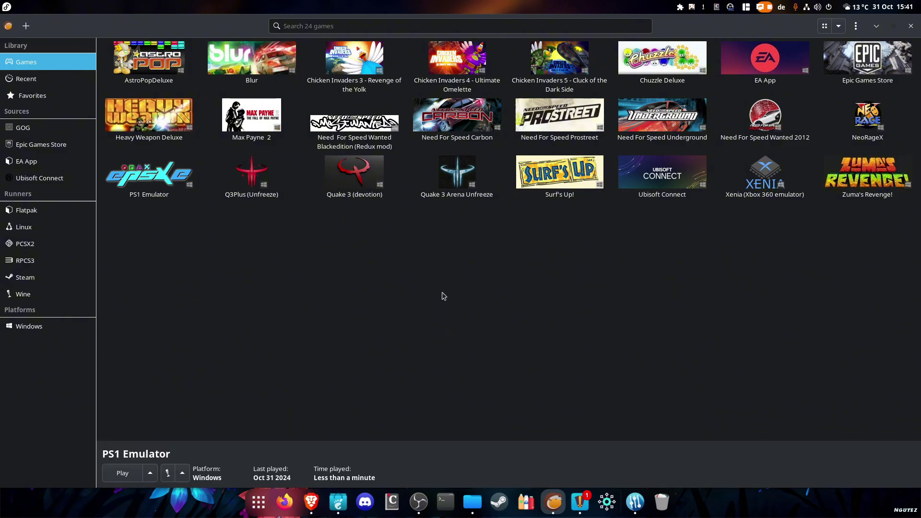
{"action": "double_click", "coordinate": [447, 189]}
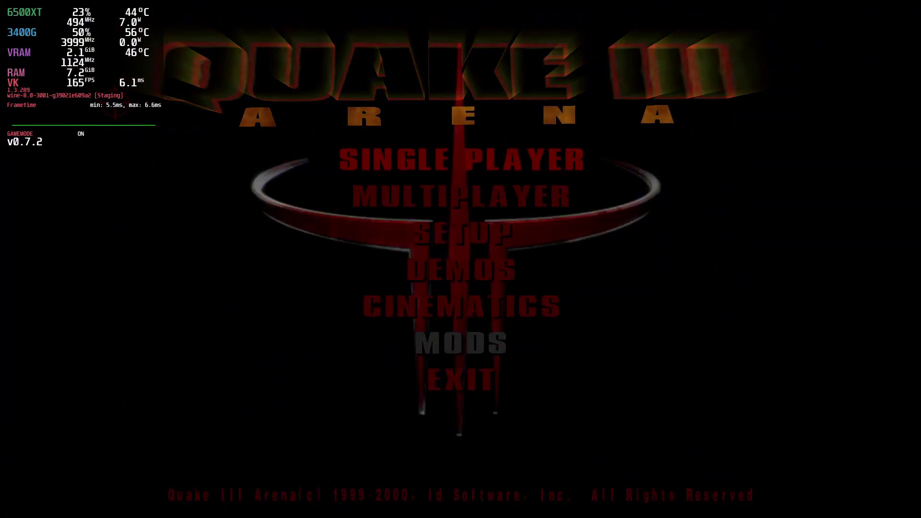
Exit Quake III Arena via EXIT and YES, skip the credits, and return to Heroic
{"action": "left_click", "coordinate": [461, 379]}
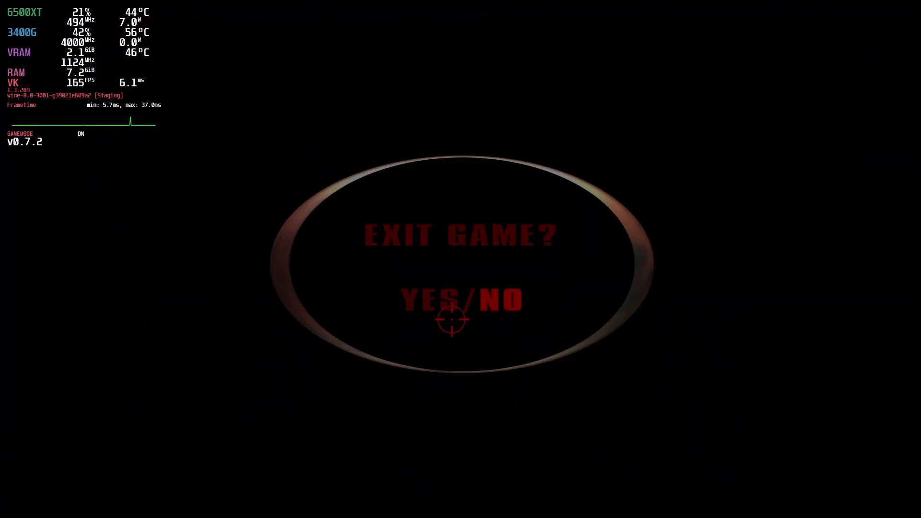
{"action": "left_click", "coordinate": [429, 301]}
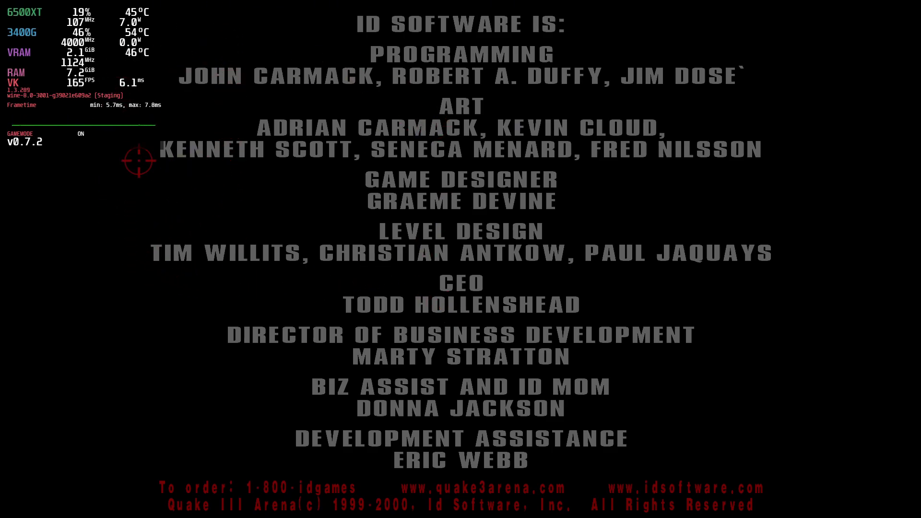
{"action": "left_click", "coordinate": [536, 484]}
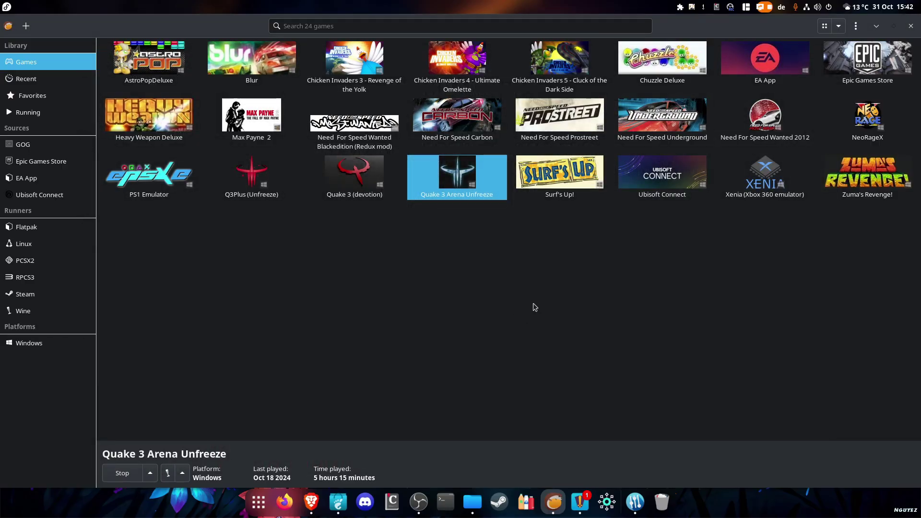
{"action": "left_click", "coordinate": [580, 501]}
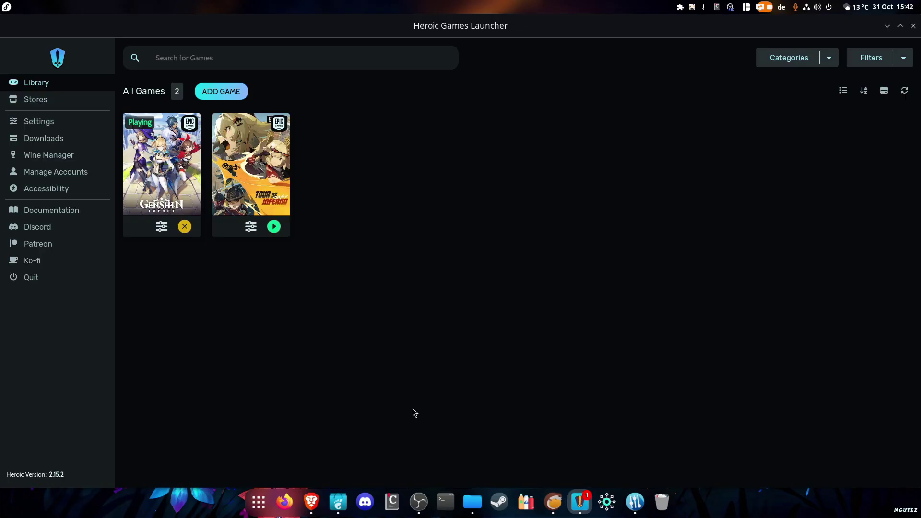
Stop the running Genshin Impact and minimize the Heroic window
{"action": "left_click", "coordinate": [185, 228]}
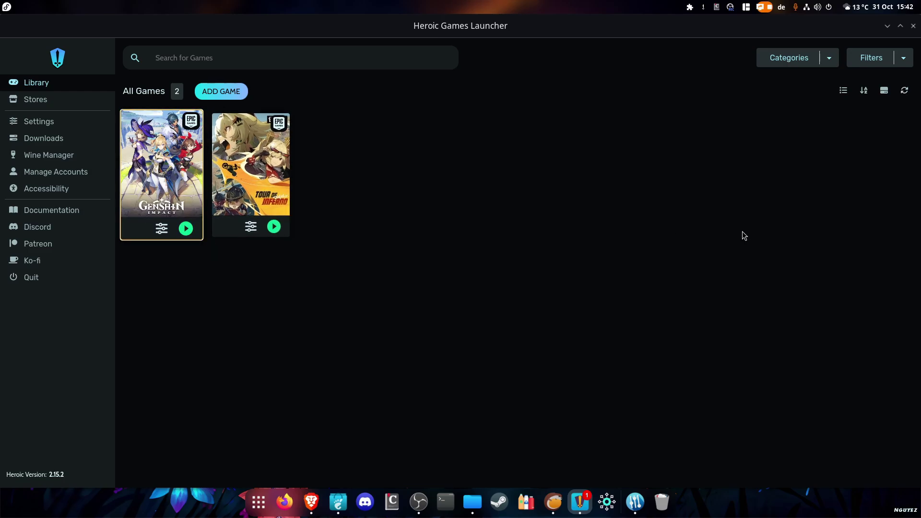
{"action": "left_click", "coordinate": [888, 26]}
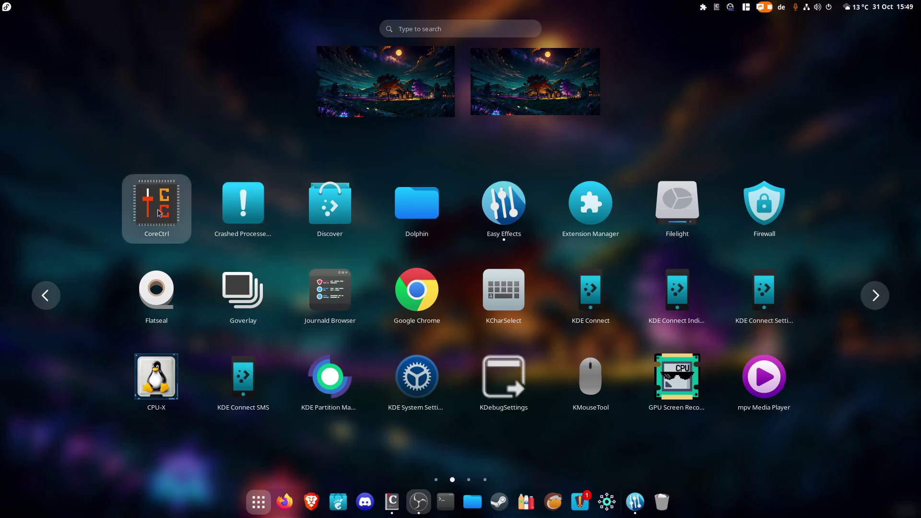
Launch CoreCtrl, authenticate with the account password, and center its window
{"action": "key", "text": "Escape"}
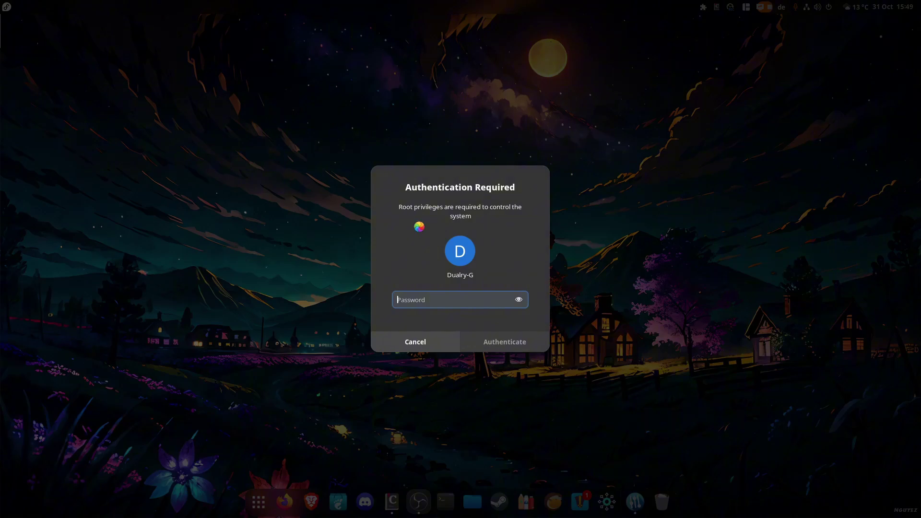
{"action": "type", "text": "••"}
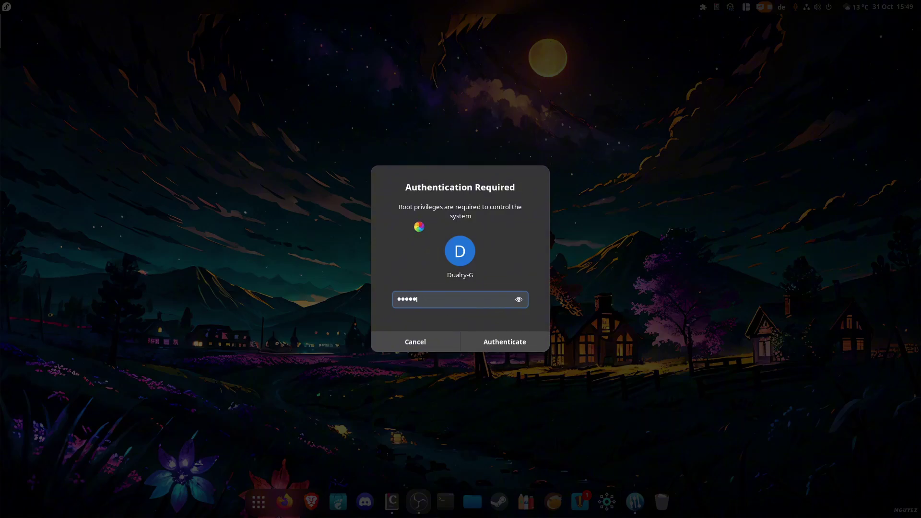
{"action": "type", "text": "••••••••••"}
{"action": "key", "text": "Return"}
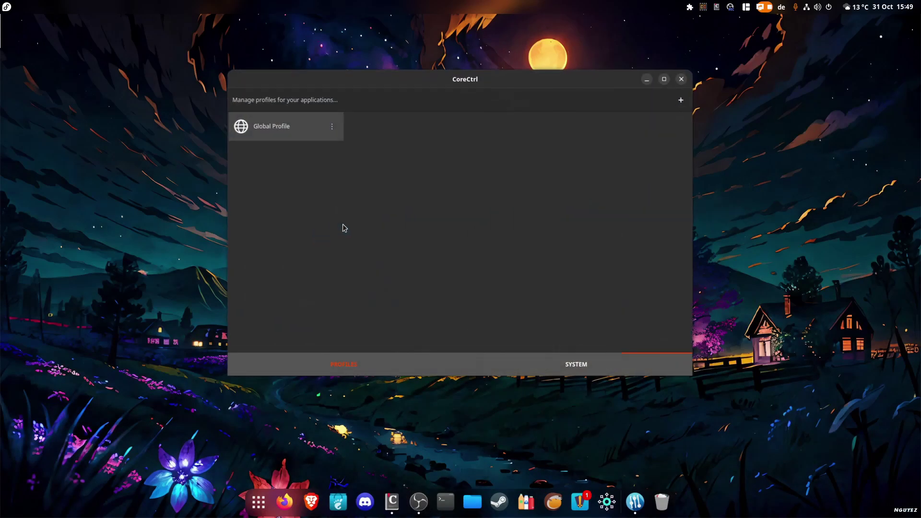
{"action": "left_click_drag", "start_coordinate": [446, 93], "coordinate": [522, 142]}
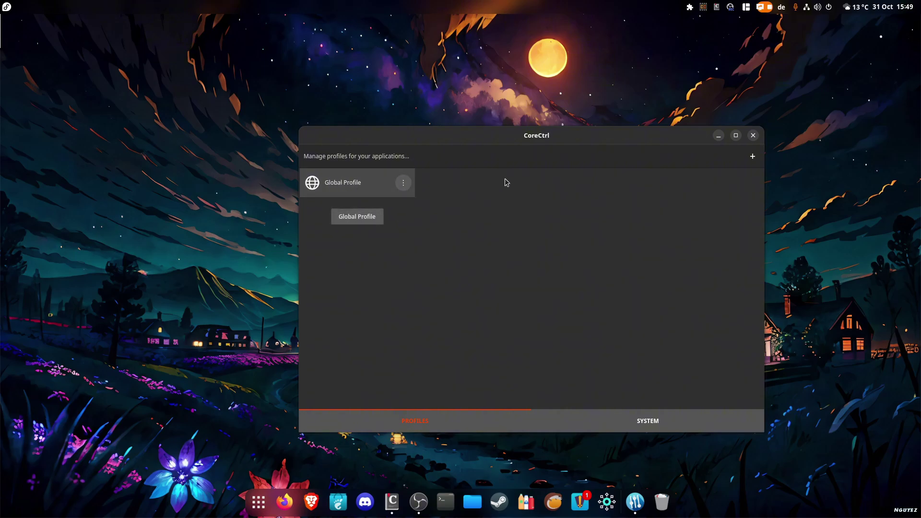
Cancel a new-profile dialog and open the Global Profile showing Automatic ventilation and performance
{"action": "left_click", "coordinate": [752, 155]}
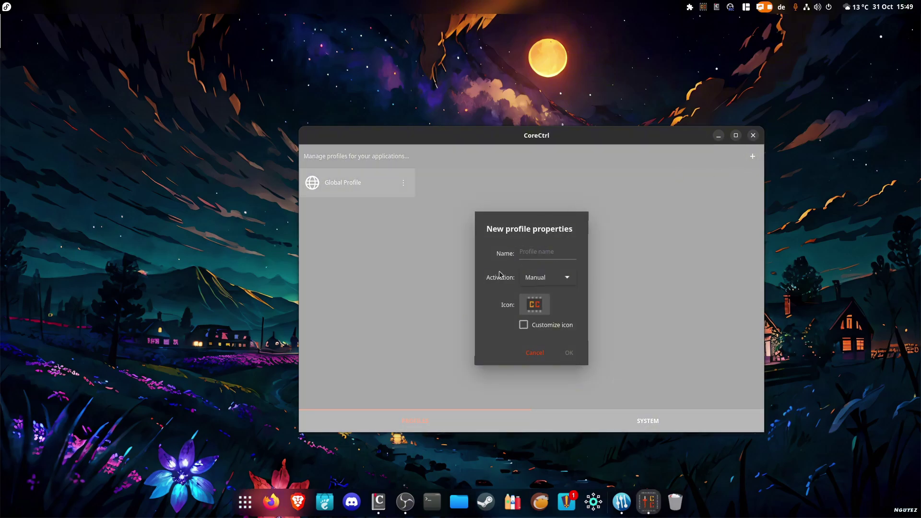
{"action": "left_click", "coordinate": [535, 352]}
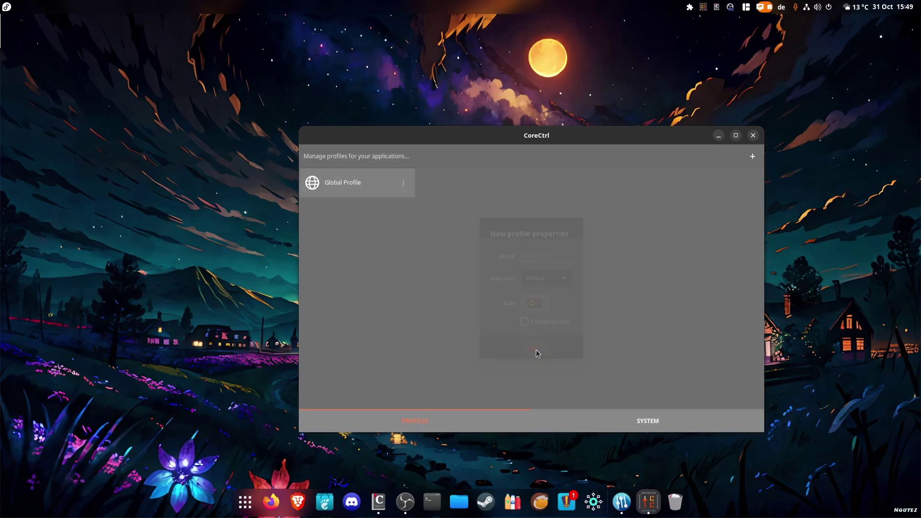
{"action": "left_click", "coordinate": [359, 188]}
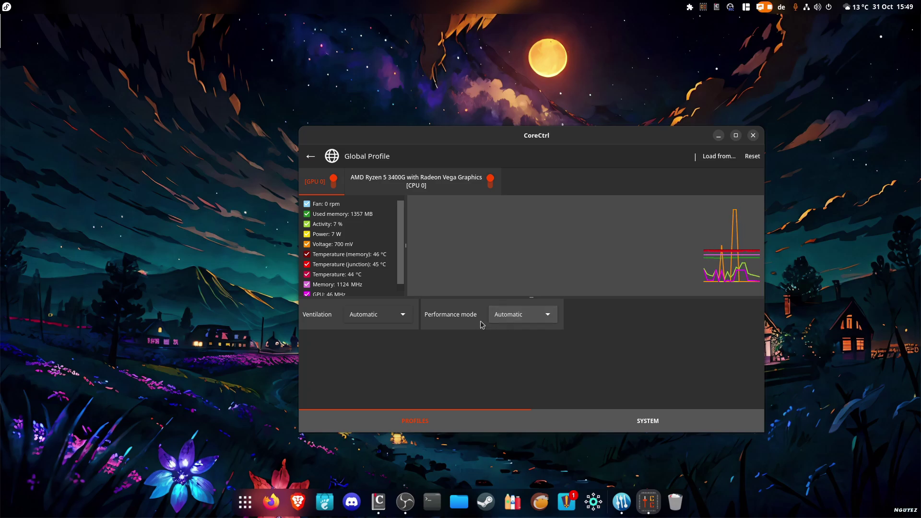
Switch the GPU performance mode to Advanced, then back to Automatic
{"action": "left_click", "coordinate": [525, 325]}
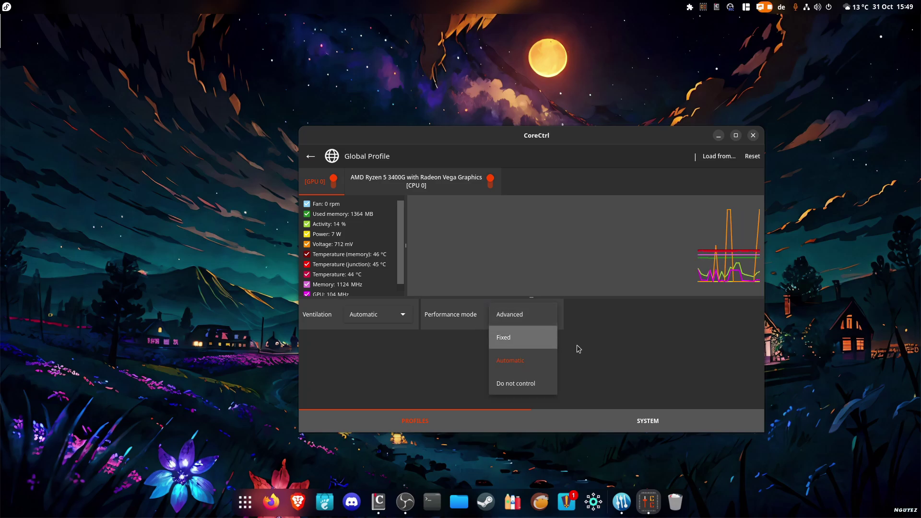
{"action": "left_click", "coordinate": [525, 320]}
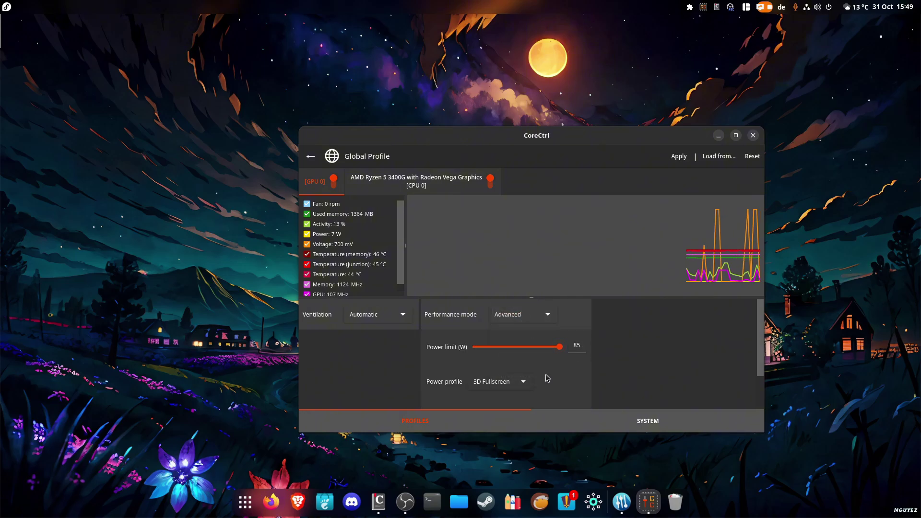
{"action": "left_click", "coordinate": [530, 316]}
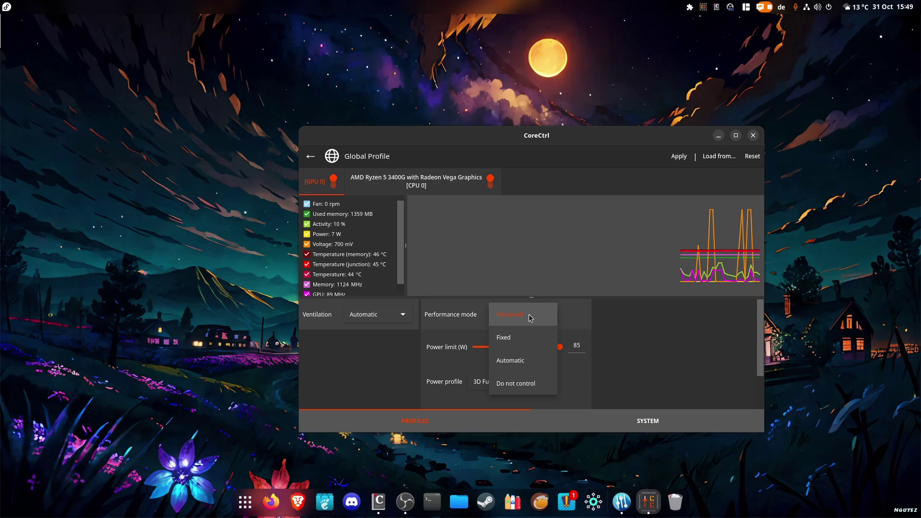
{"action": "left_click", "coordinate": [532, 360]}
Keep GPU ventilation on Automatic and bring up the Ryzen CPU settings
{"action": "left_click", "coordinate": [373, 315]}
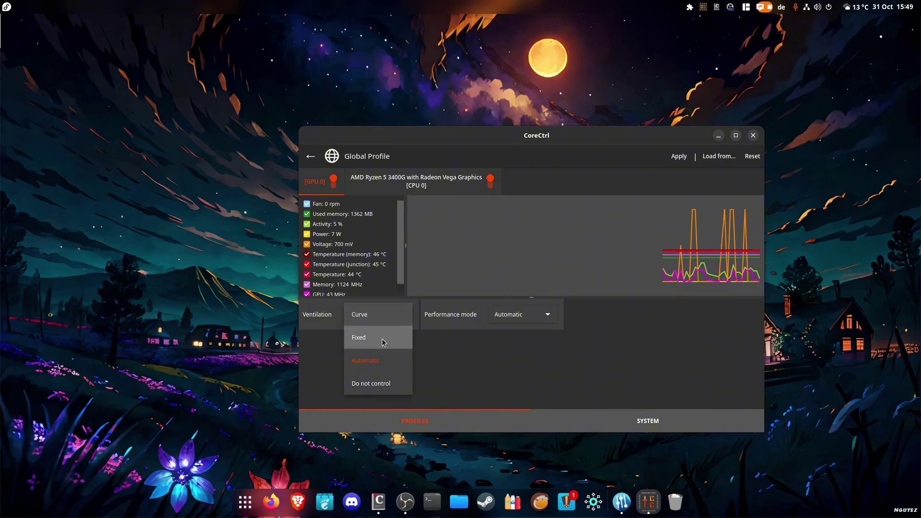
{"action": "left_click", "coordinate": [536, 372]}
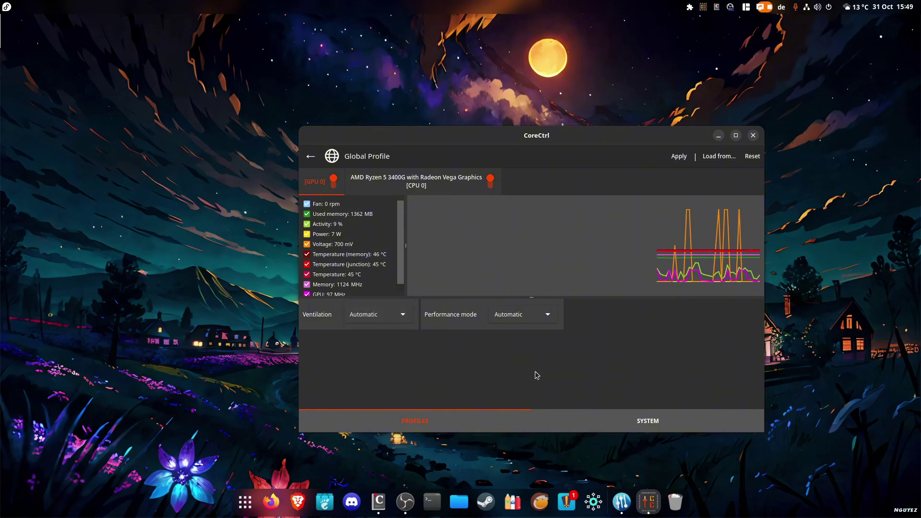
{"action": "left_click", "coordinate": [409, 181]}
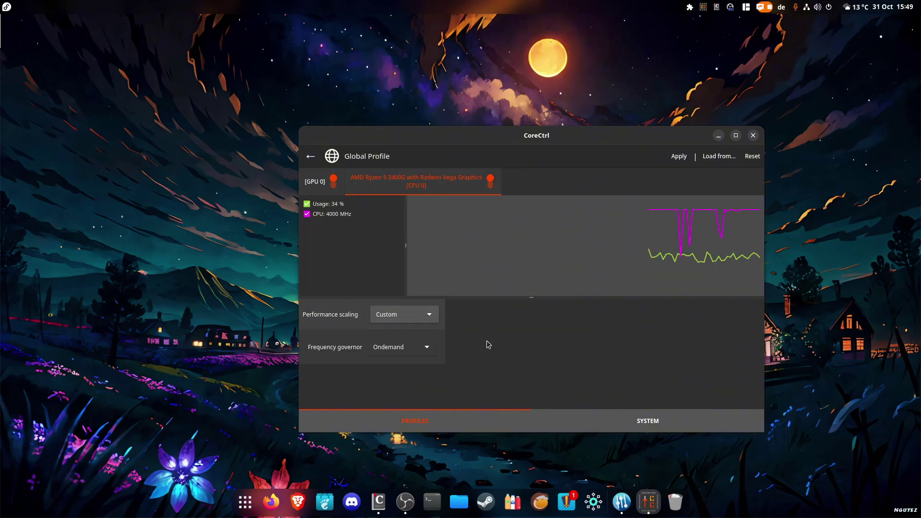
Confirm the CPU performance scaling stays on Custom
{"action": "left_click", "coordinate": [424, 319]}
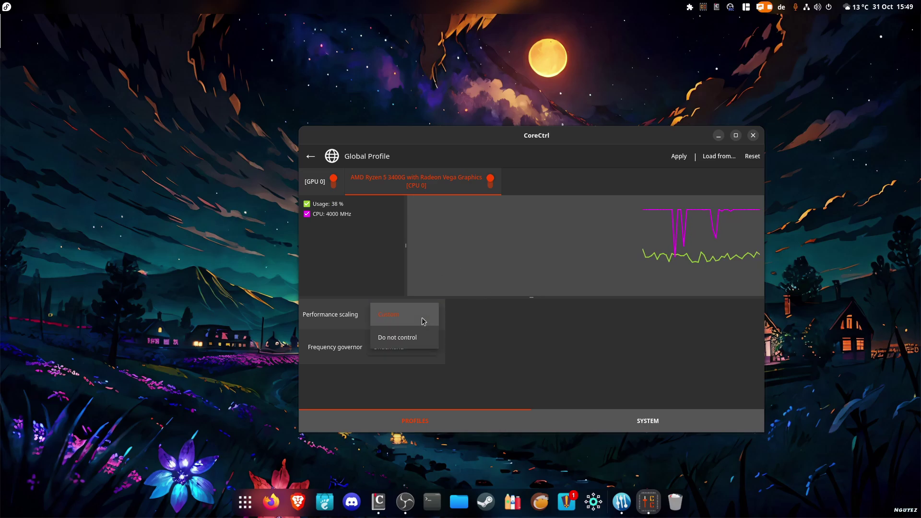
{"action": "left_click", "coordinate": [525, 341]}
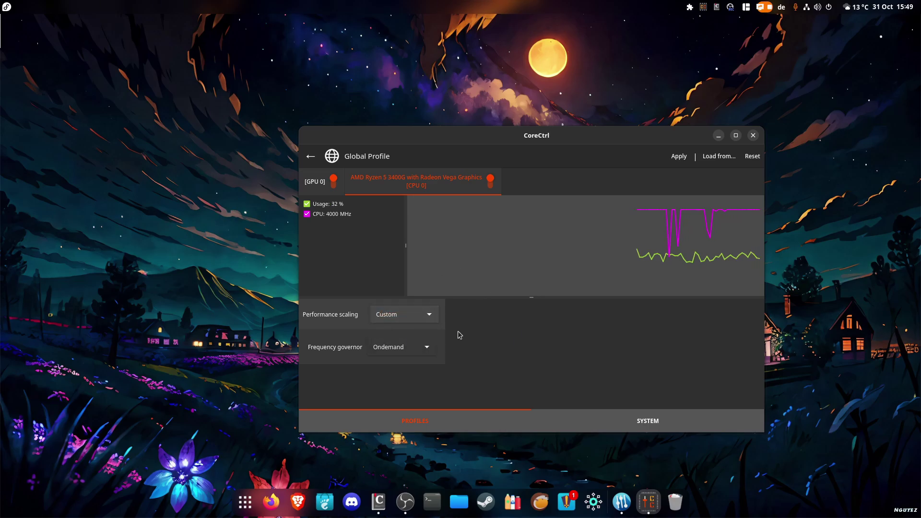
{"action": "left_click", "coordinate": [425, 316]}
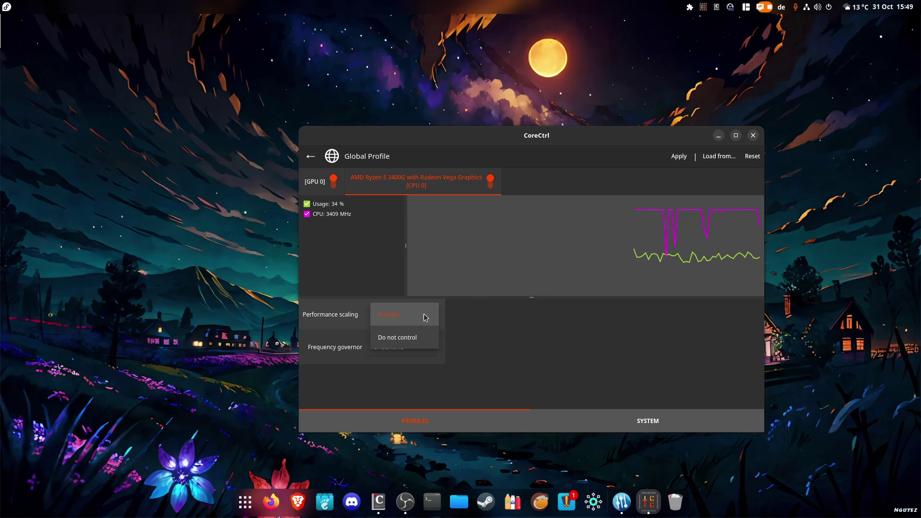
{"action": "left_click", "coordinate": [480, 351]}
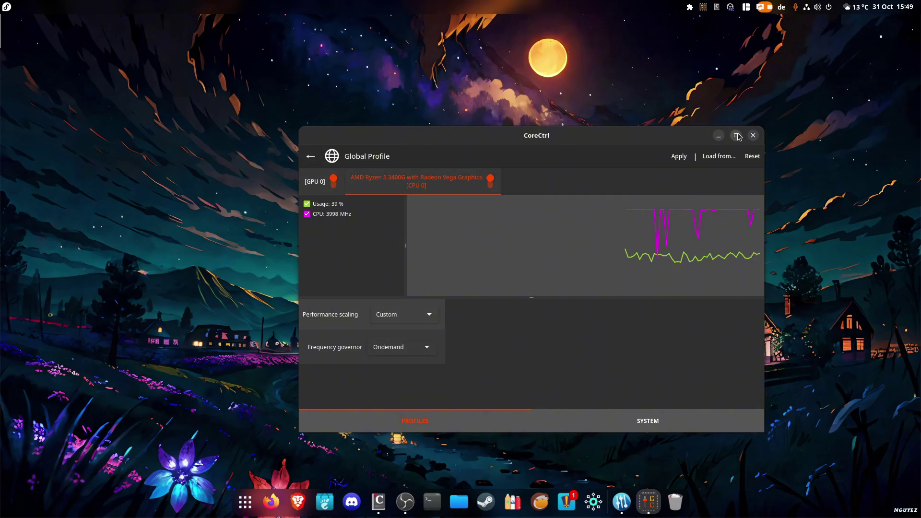
Maximize CoreCtrl, leave the Global Profile editor and discard unapplied changes
{"action": "double_click", "coordinate": [687, 133]}
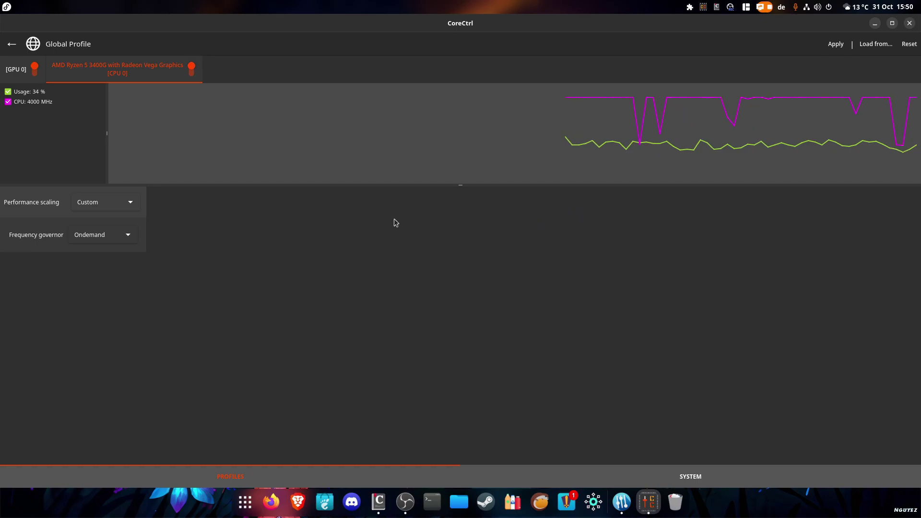
{"action": "left_click", "coordinate": [17, 69]}
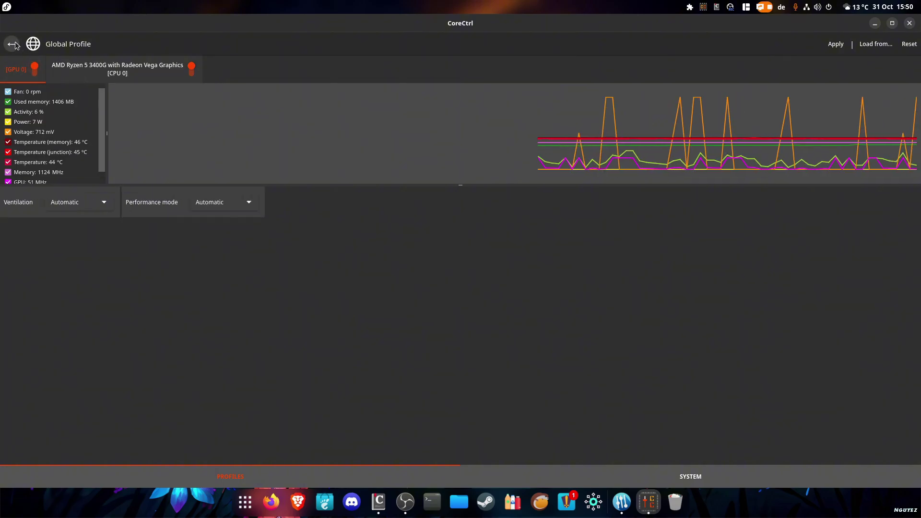
{"action": "left_click", "coordinate": [16, 44]}
{"action": "left_click", "coordinate": [464, 290]}
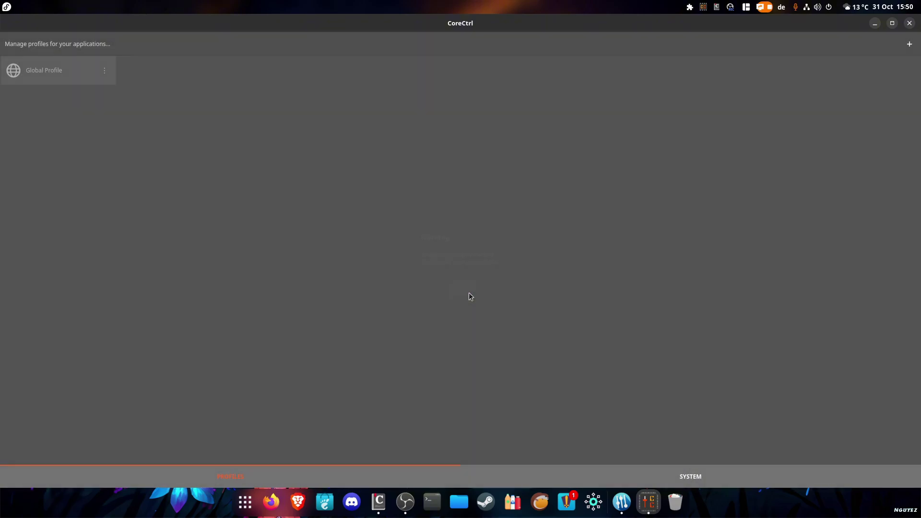
Close CoreCtrl, then in Hollow Knight drop off the platform and start attacking the grub
{"action": "left_click", "coordinate": [909, 22]}
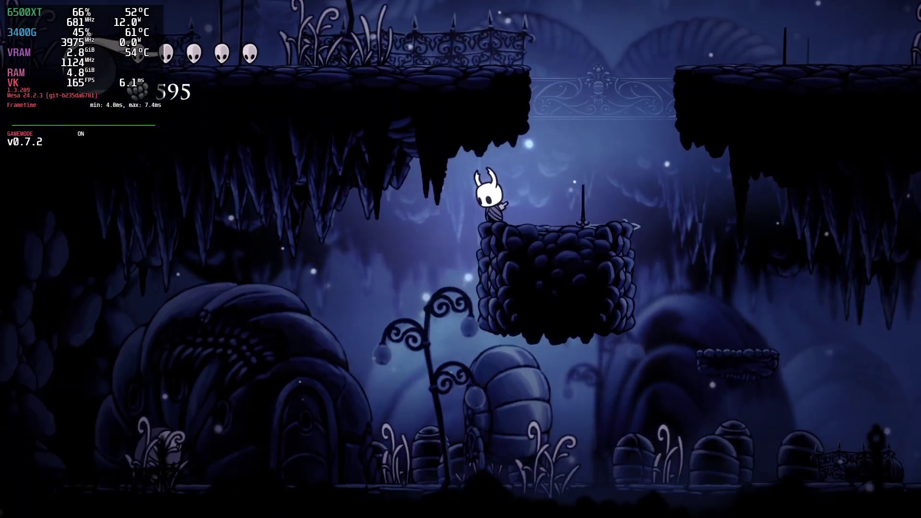
{"action": "key", "text": "Right"}
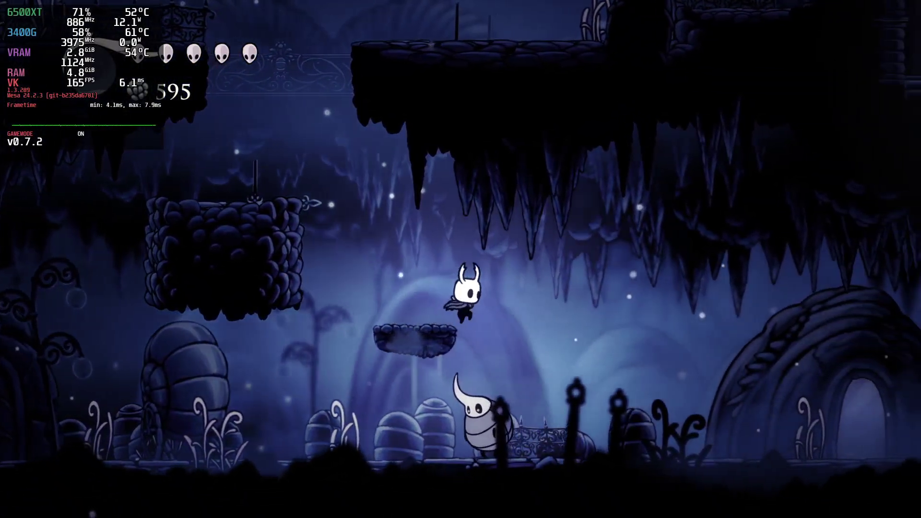
{"action": "key", "text": "x"}
{"action": "key", "text": "Right"}
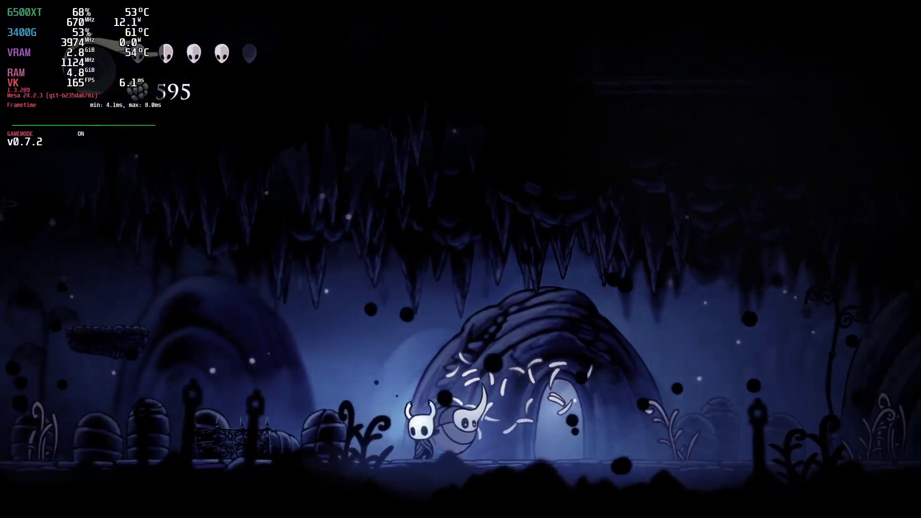
{"action": "key", "text": "z"}
{"action": "key", "text": "Left"}
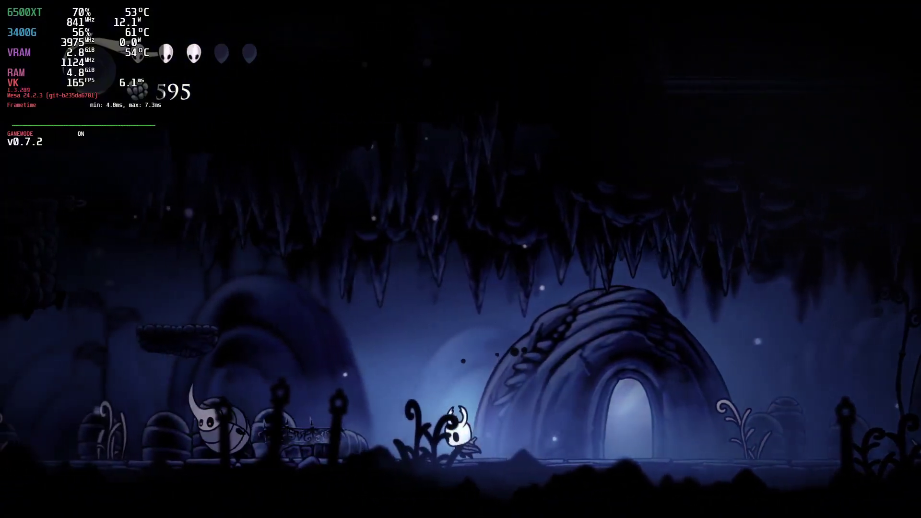
{"action": "key", "text": "Left"}
{"action": "key", "text": "x"}
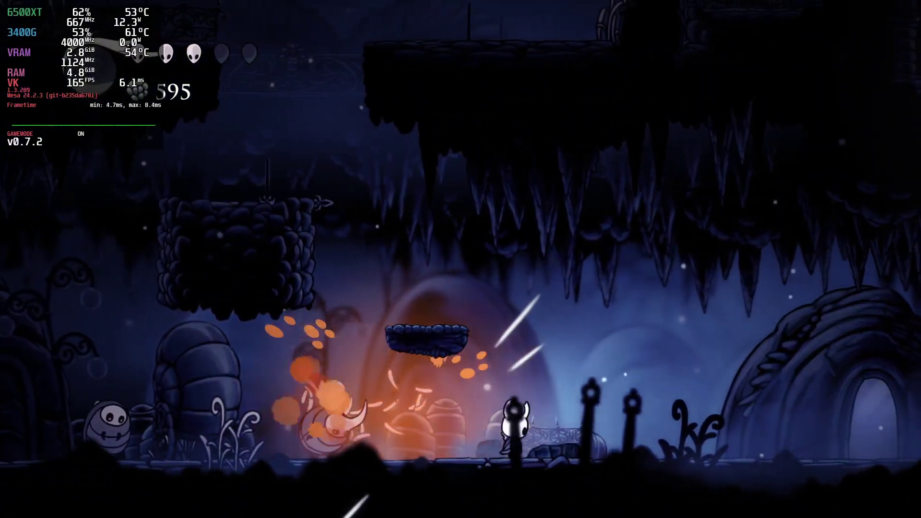
{"action": "key", "text": "z"}
Jump and slash the grub repeatedly until it's finished, collecting its geo
{"action": "key", "text": "Right"}
{"action": "key", "text": "z"}
{"action": "key", "text": "Left"}
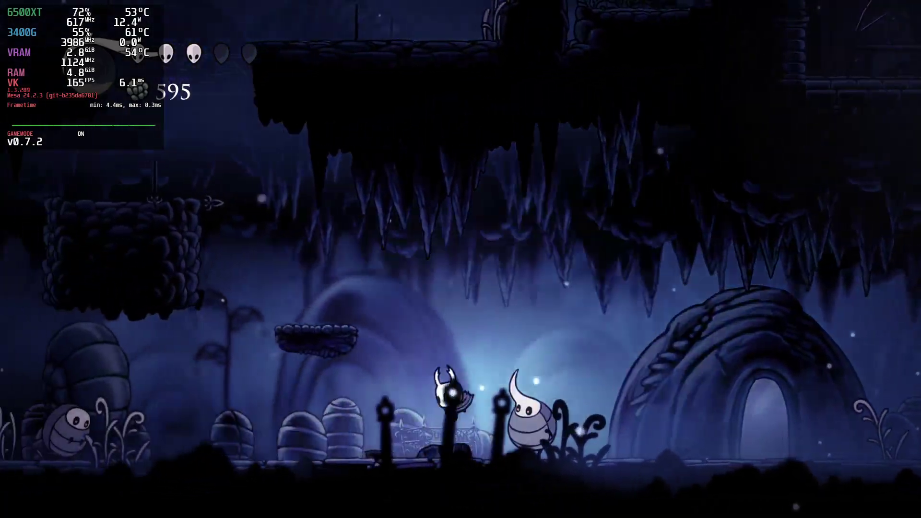
{"action": "key", "text": "x"}
{"action": "key", "text": "z"}
{"action": "key", "text": "Left"}
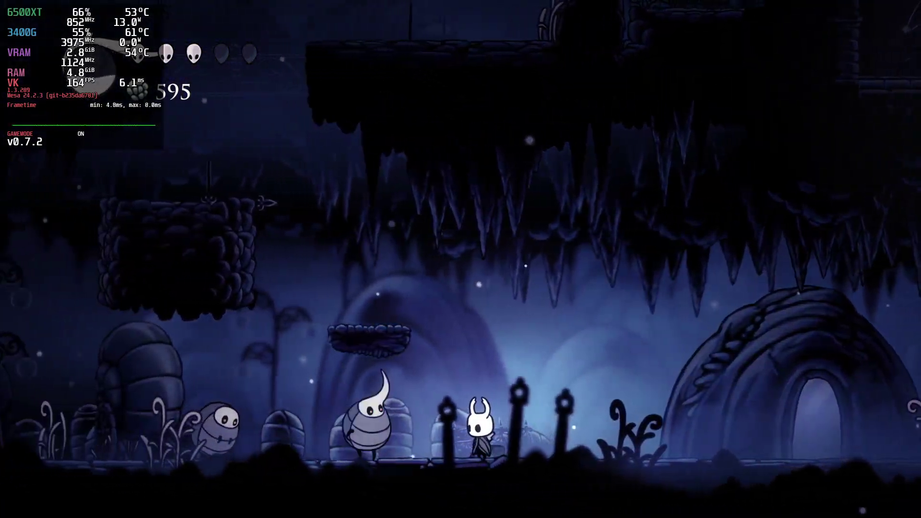
{"action": "key", "text": "x"}
{"action": "key", "text": "z"}
{"action": "key", "text": "Left"}
{"action": "key", "text": "x"}
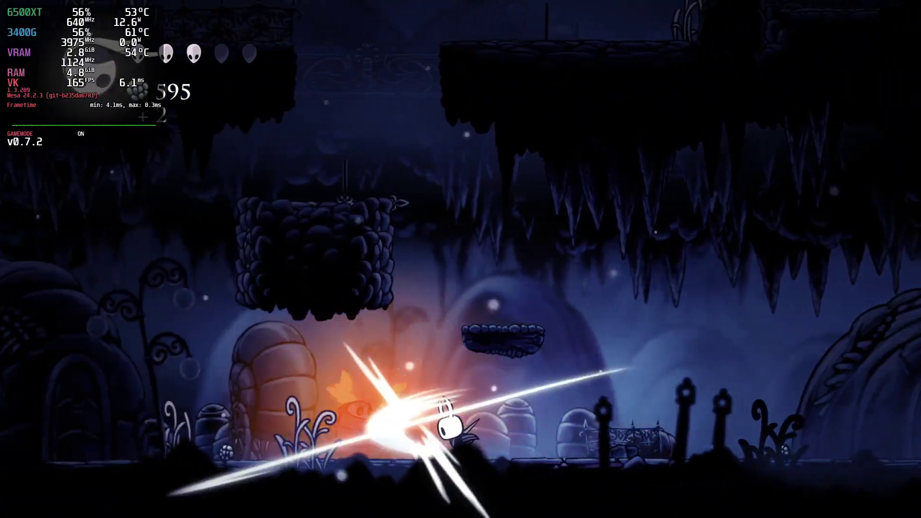
{"action": "key", "text": "Left"}
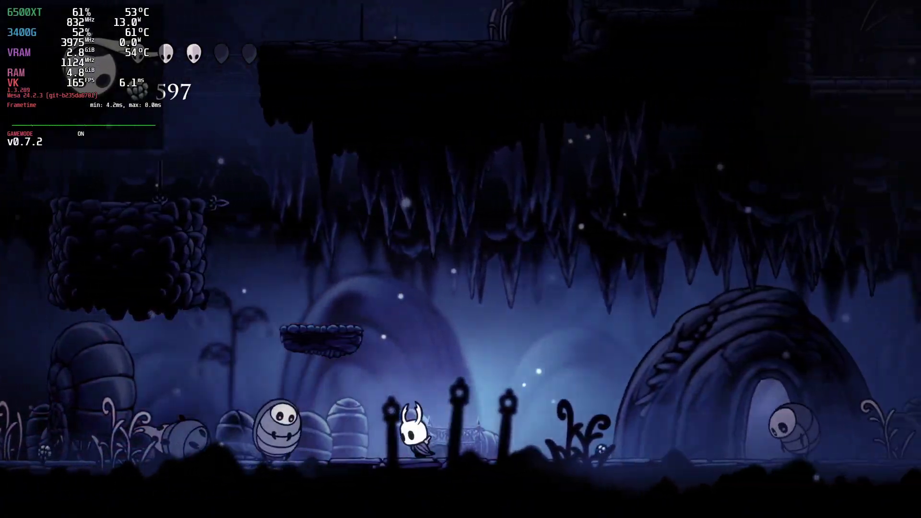
{"action": "key", "text": "x"}
Slash the charging husk, enter the doorway, and view the Forgotten Crossroads map
{"action": "key", "text": "Right"}
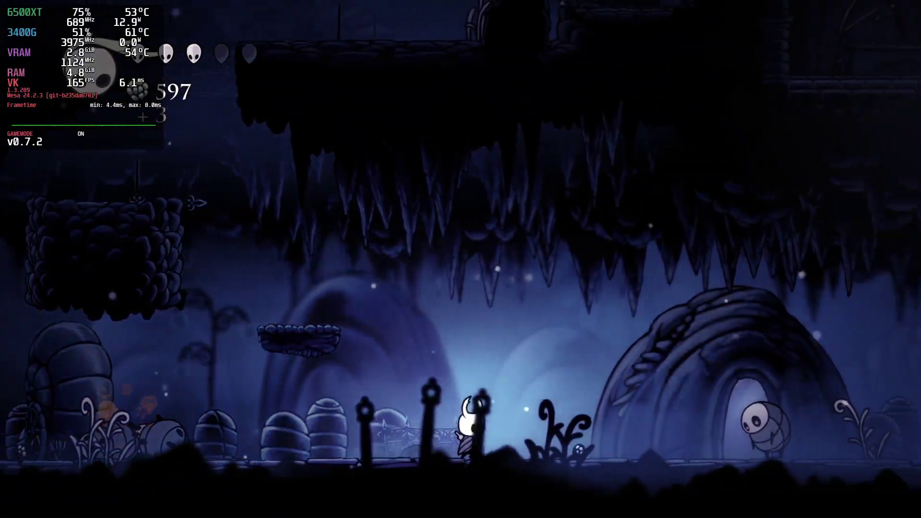
{"action": "key", "text": "x"}
{"action": "key", "text": "Left"}
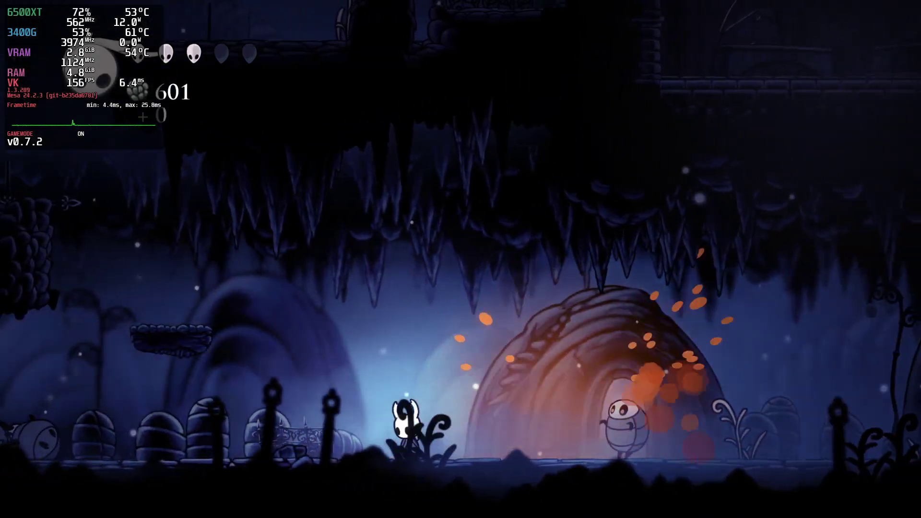
{"action": "key", "text": "x"}
{"action": "key", "text": "Right"}
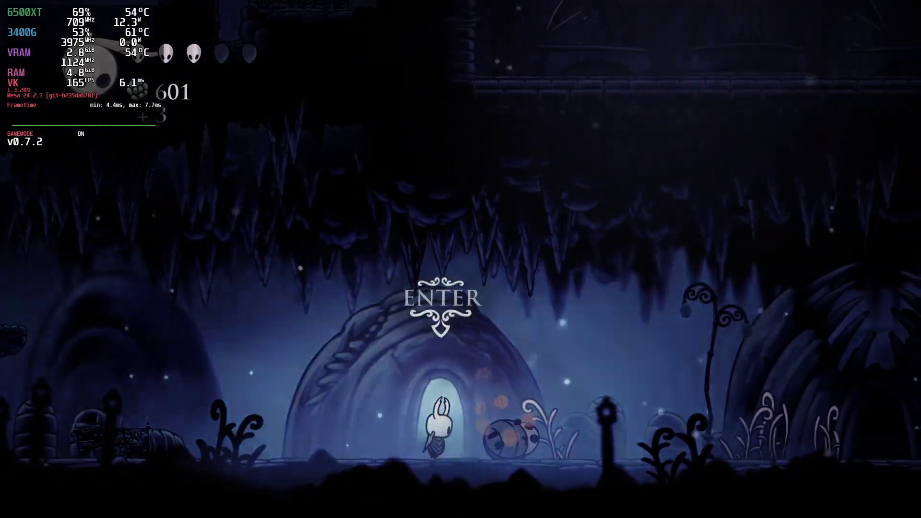
{"action": "key", "text": "Up"}
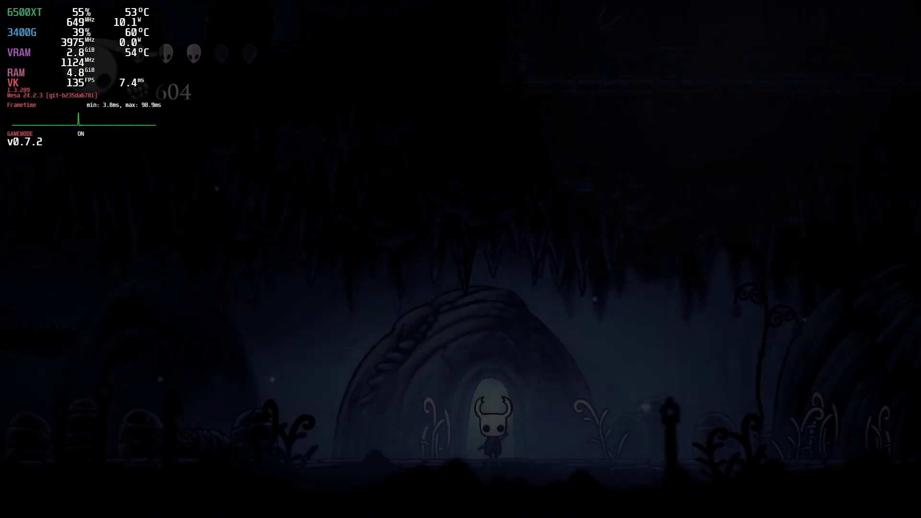
{"action": "key", "text": "Tab"}
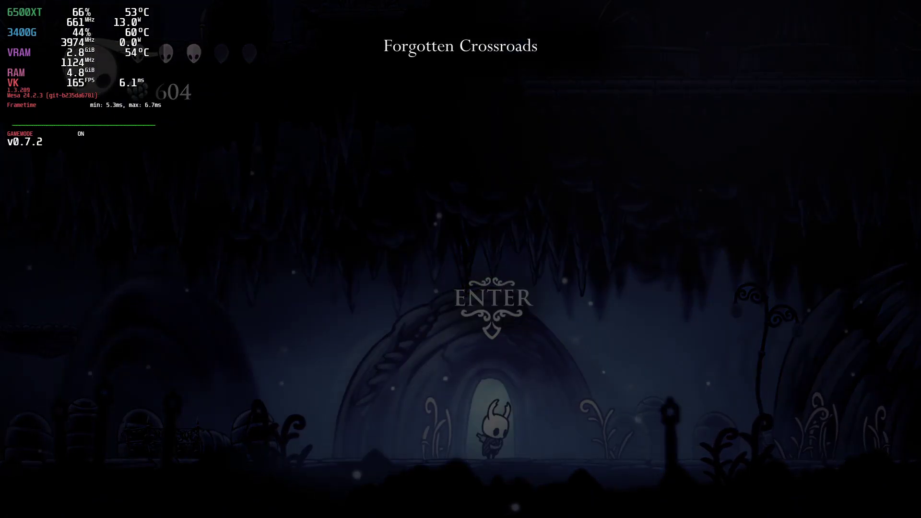